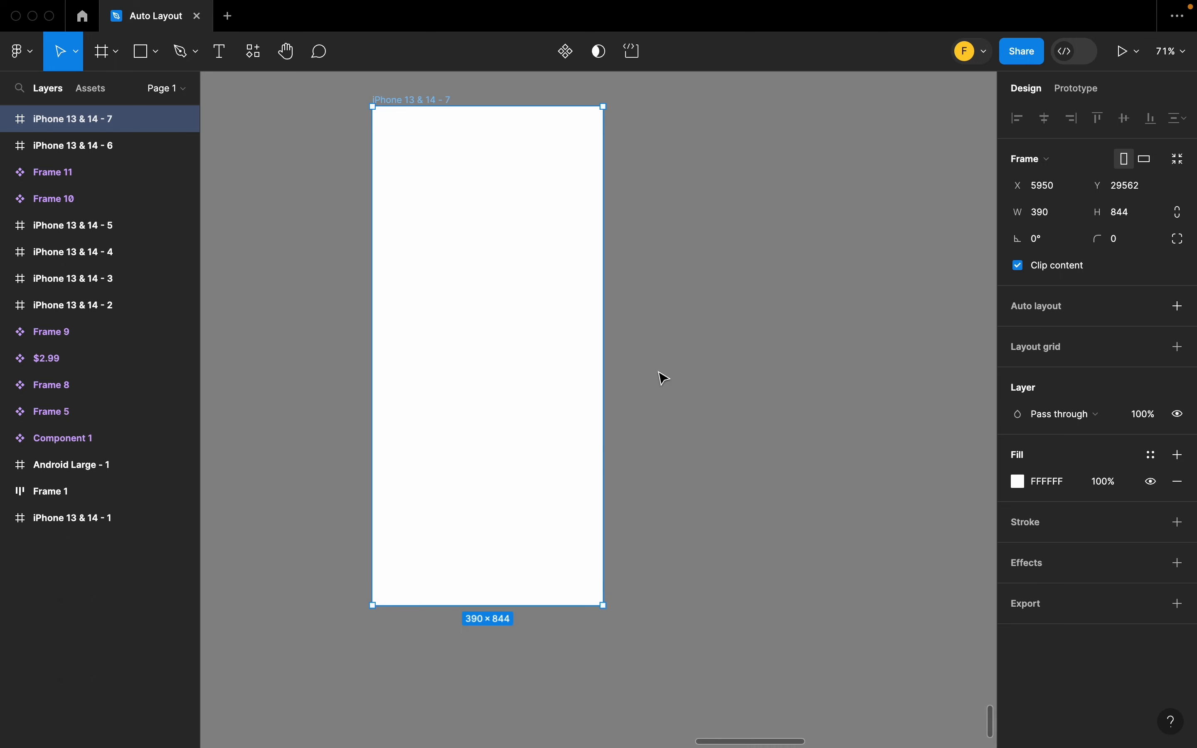
Step: Round all corners of the iPhone 13 & 14 - 7 frame
scroll(660, 374, down, 3)
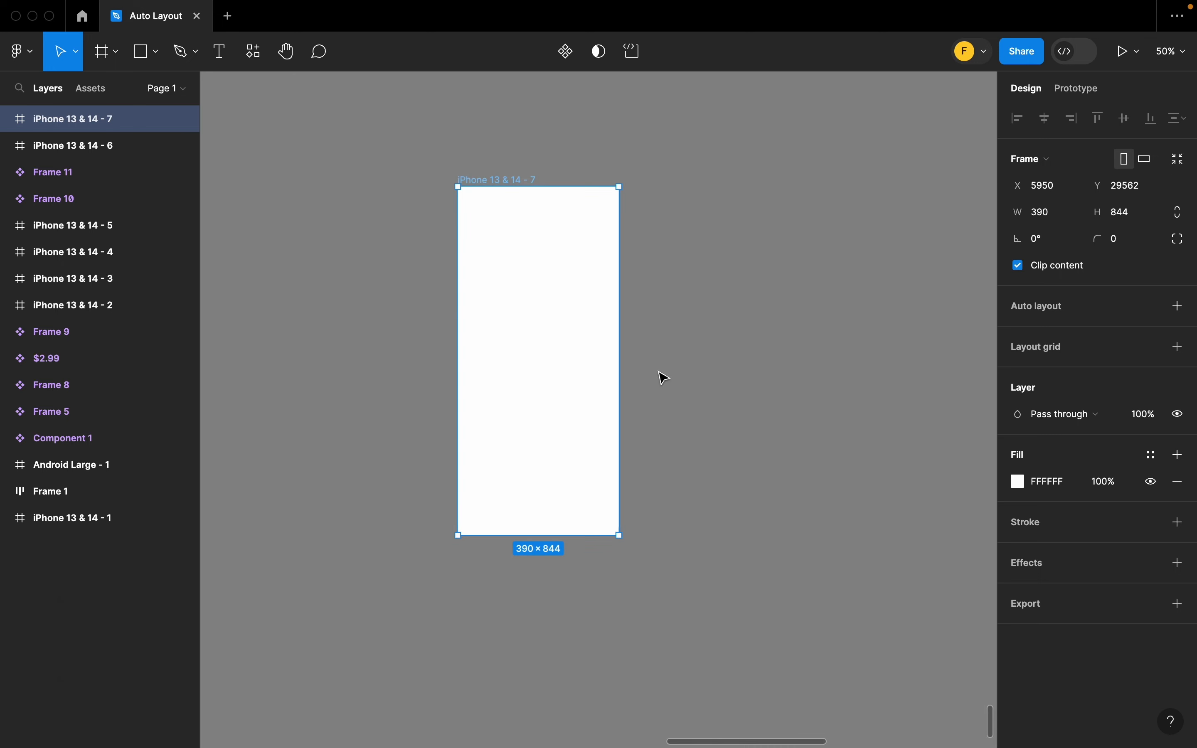
click(1119, 239)
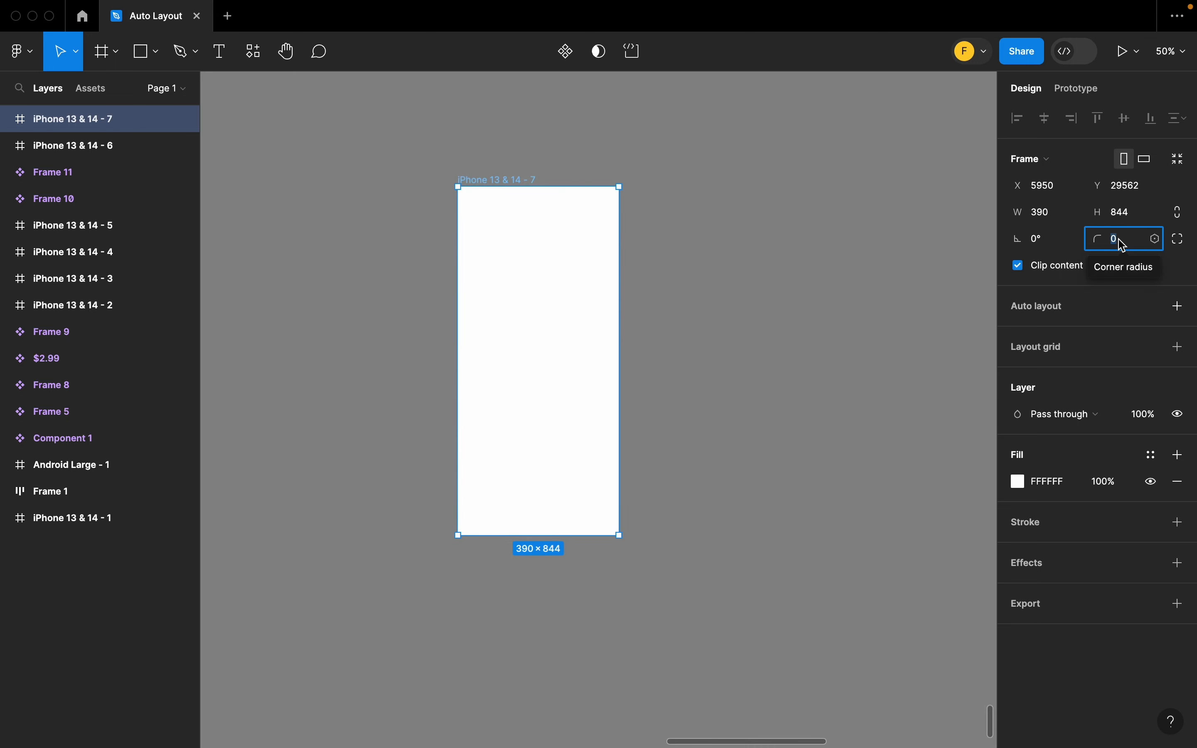
text(3)
key(Return)
click(853, 328)
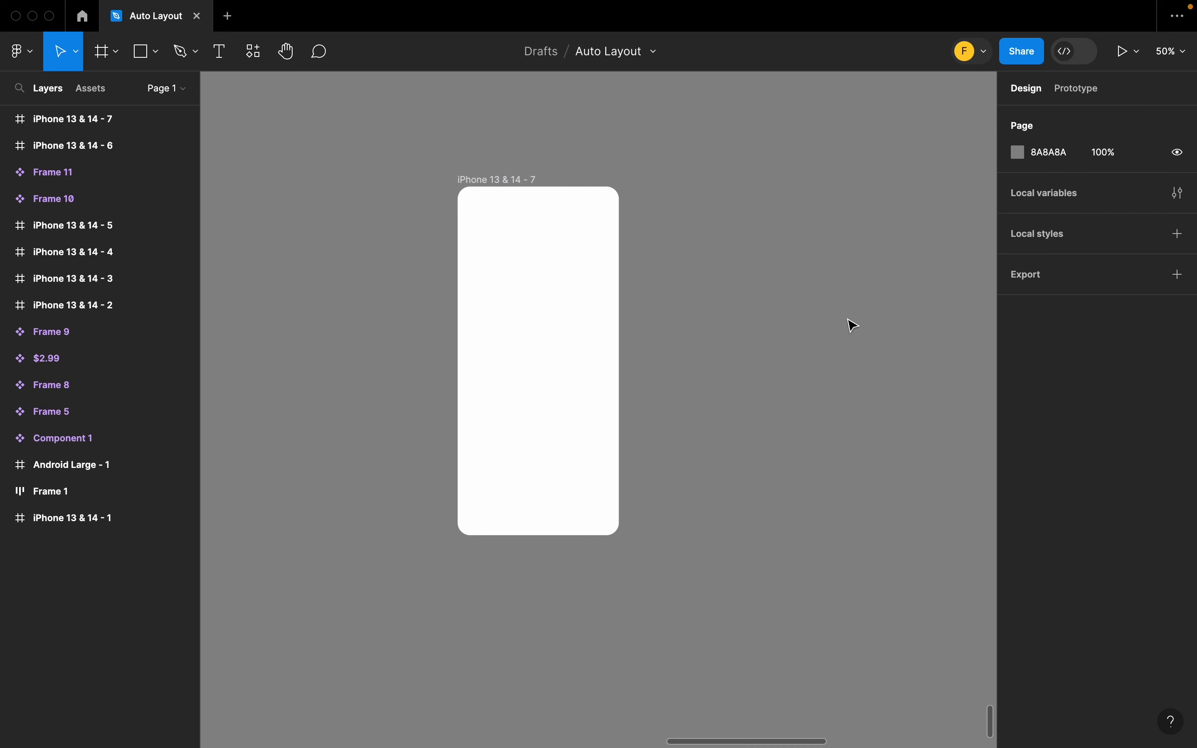
Step: Draw a new, nearly square frame to the right of the iPhone 13 & 14 - 7 frame
scroll(852, 328, right, 3)
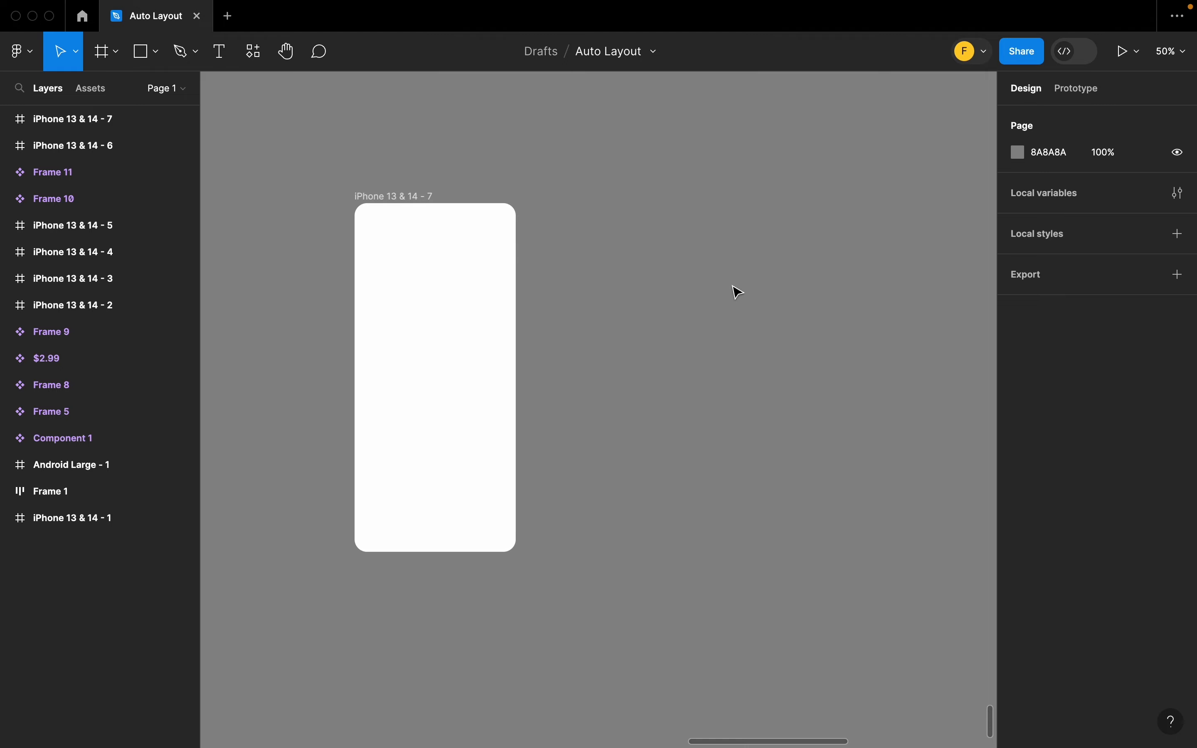
key(f)
drag(613, 203, 768, 531)
click(872, 391)
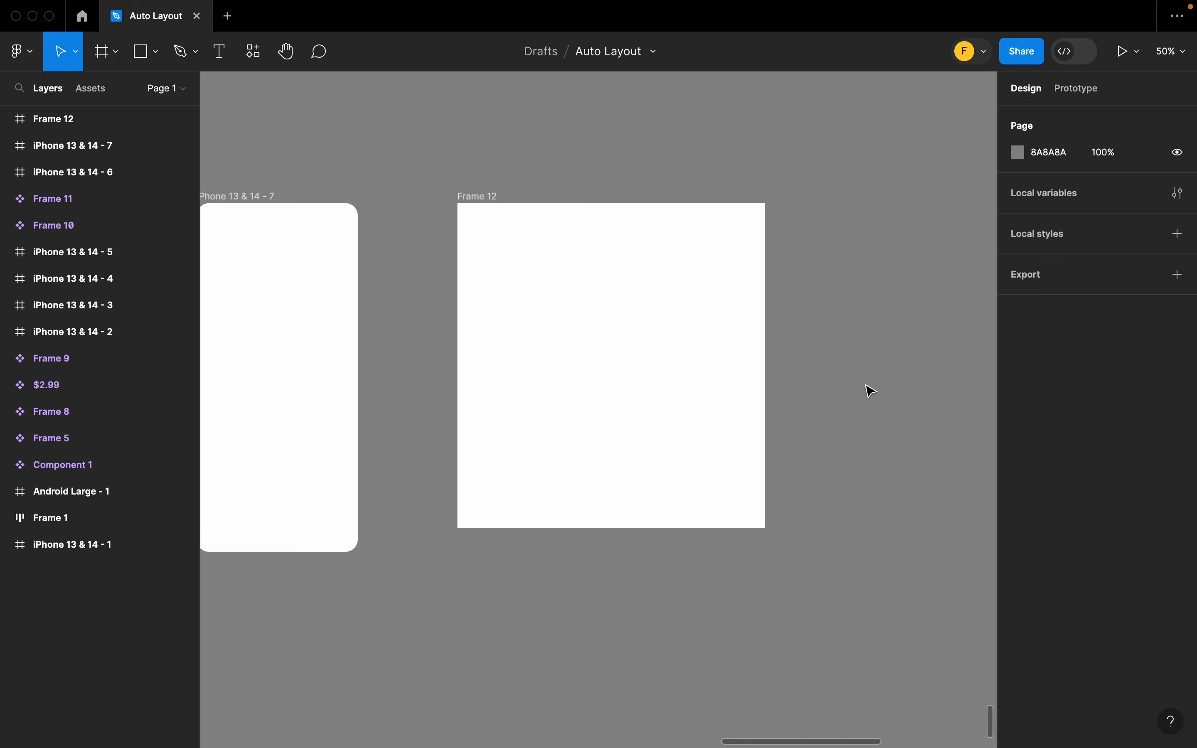
Step: Draw a closed curved blob about 683 × 530 with the Pen tool, extending past the right edge of Frame 12
click(181, 52)
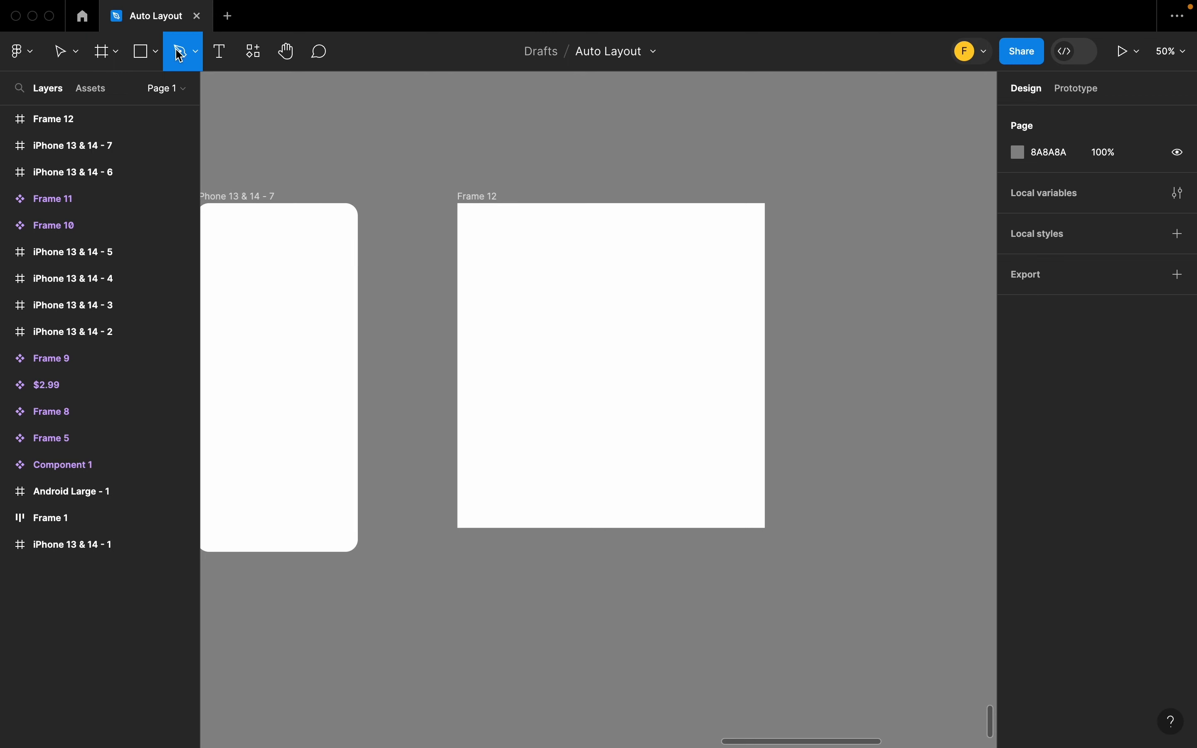
click(702, 233)
click(724, 274)
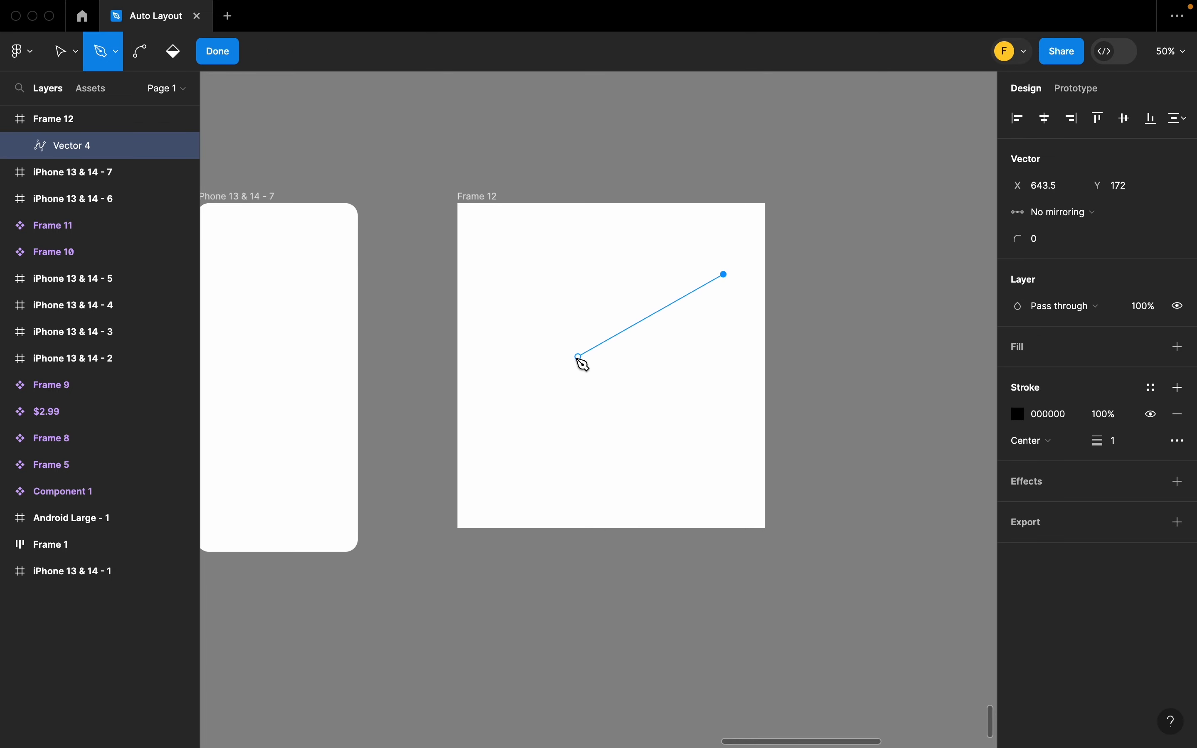
click(570, 356)
drag(571, 358, 605, 439)
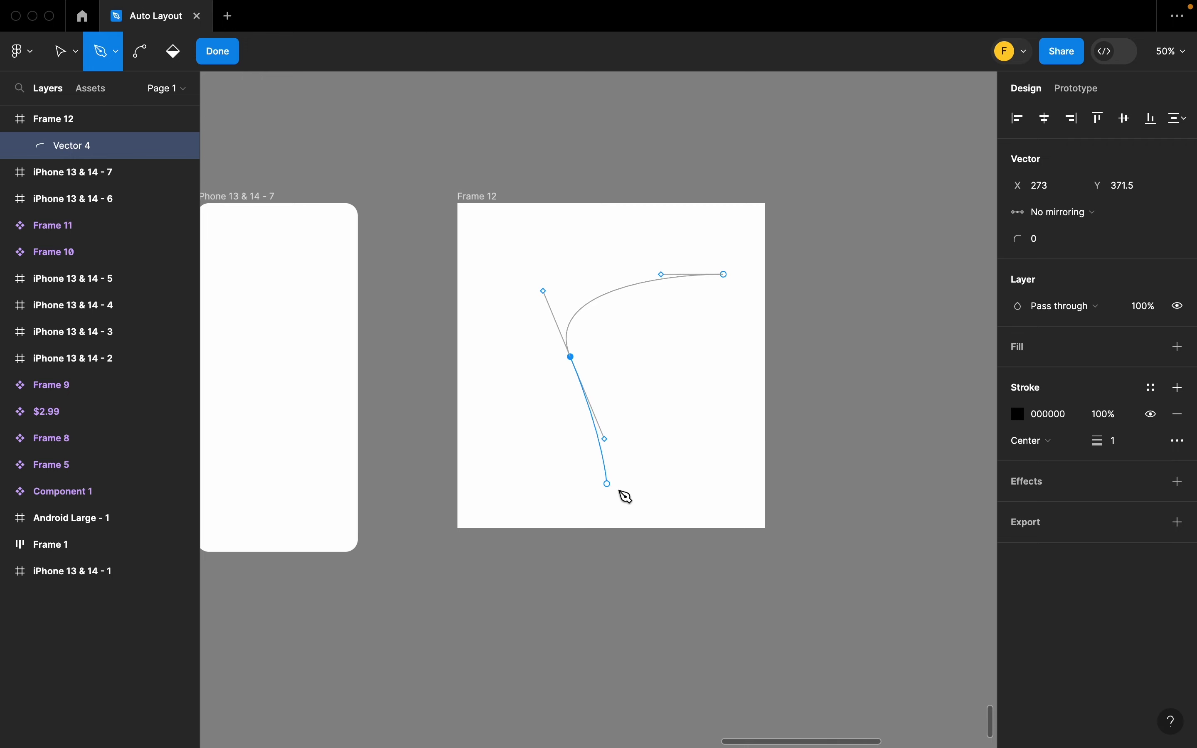
drag(664, 490, 749, 473)
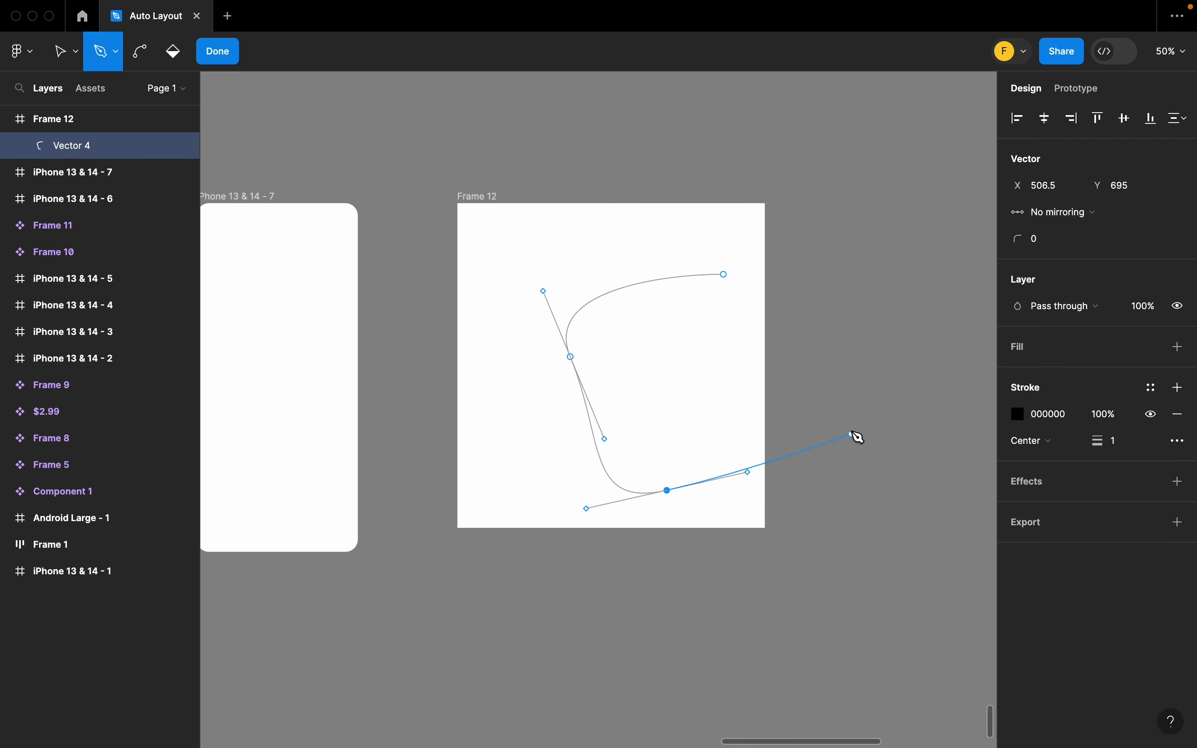
drag(848, 421, 833, 347)
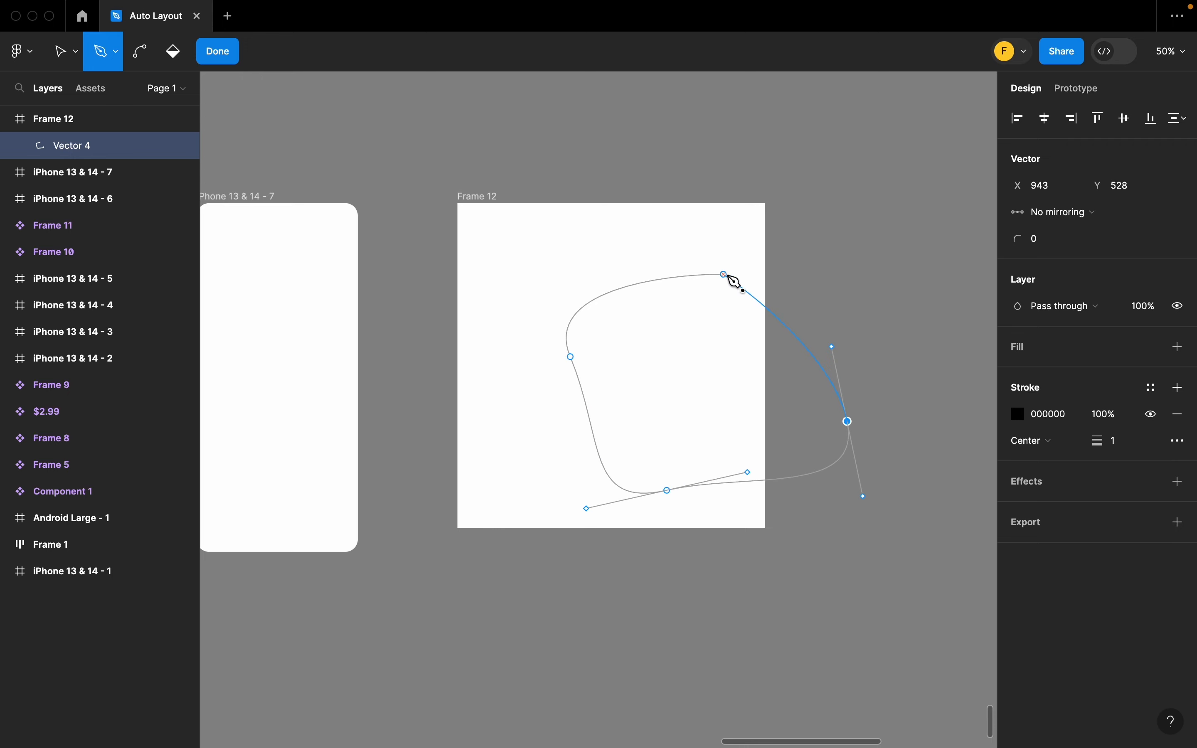
click(724, 275)
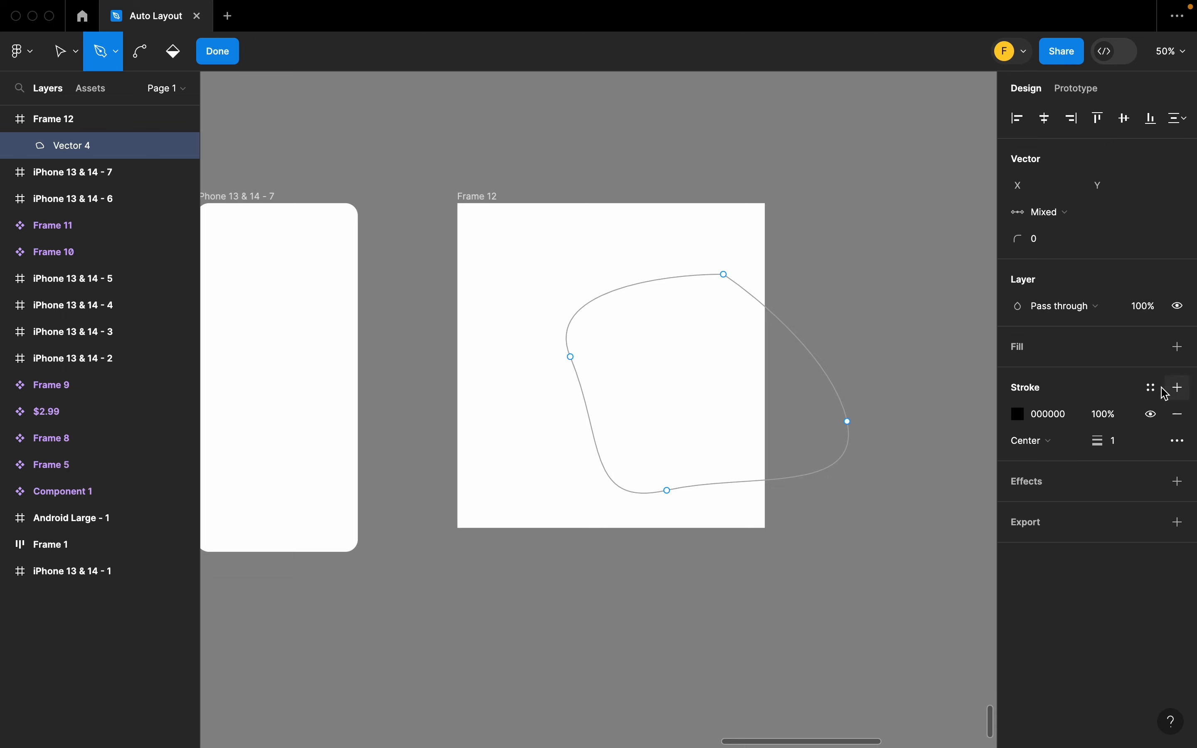
Step: Give the blob a radial gradient fill and remove its stroke
click(1181, 347)
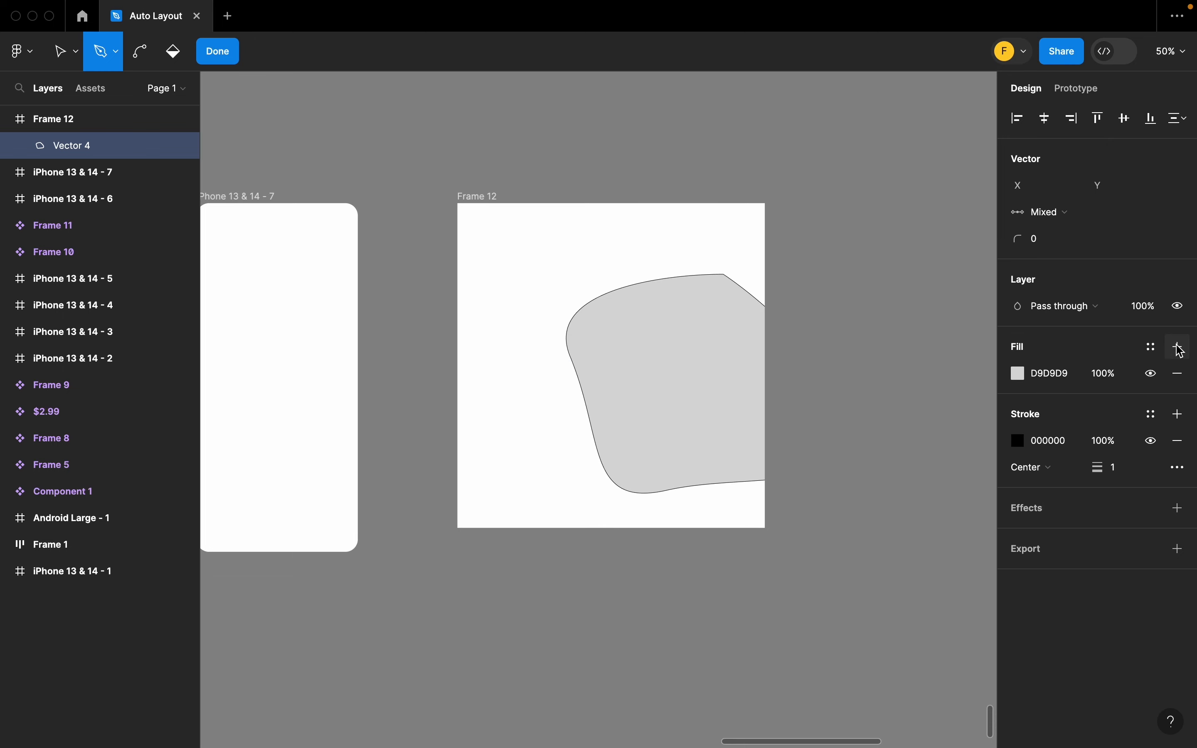
click(1179, 441)
click(1021, 375)
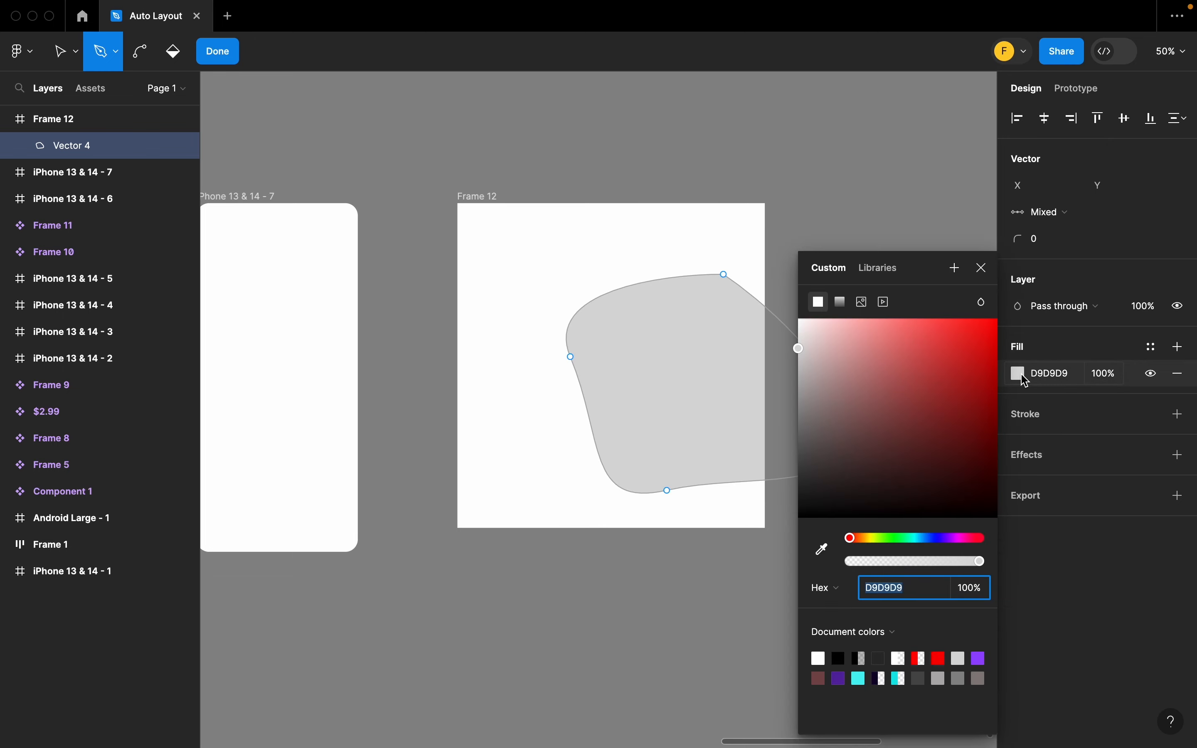
click(844, 302)
click(831, 246)
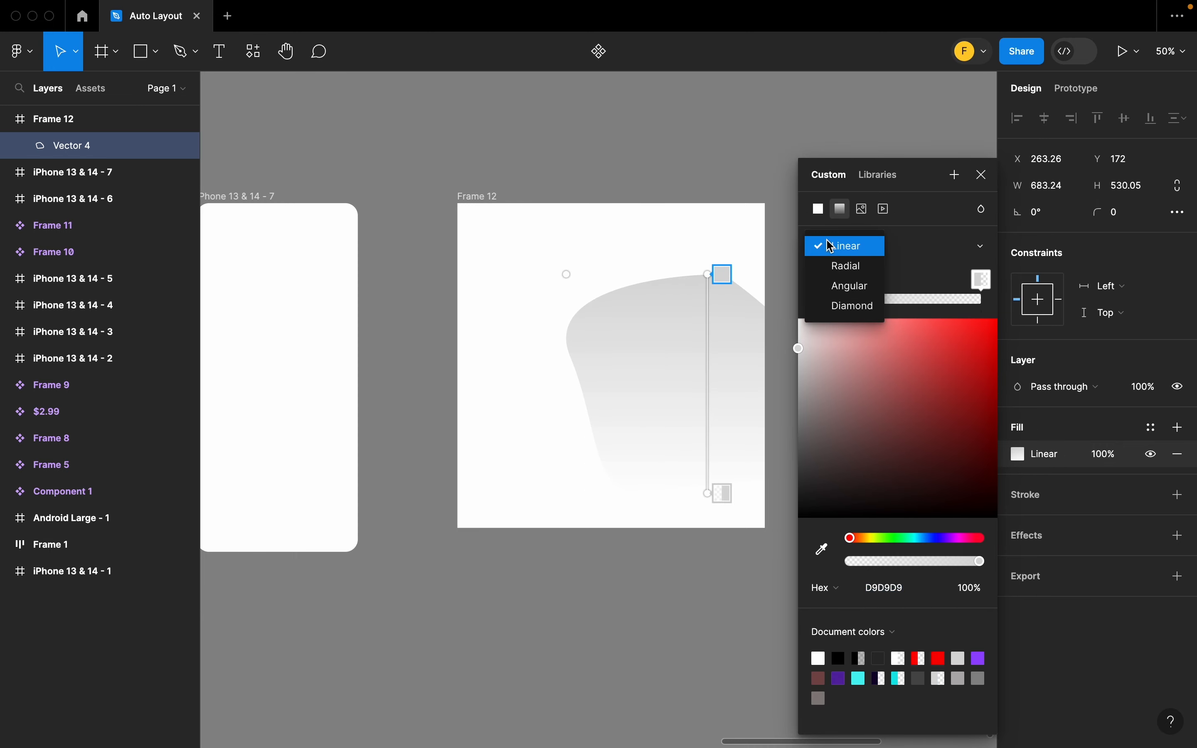
click(838, 270)
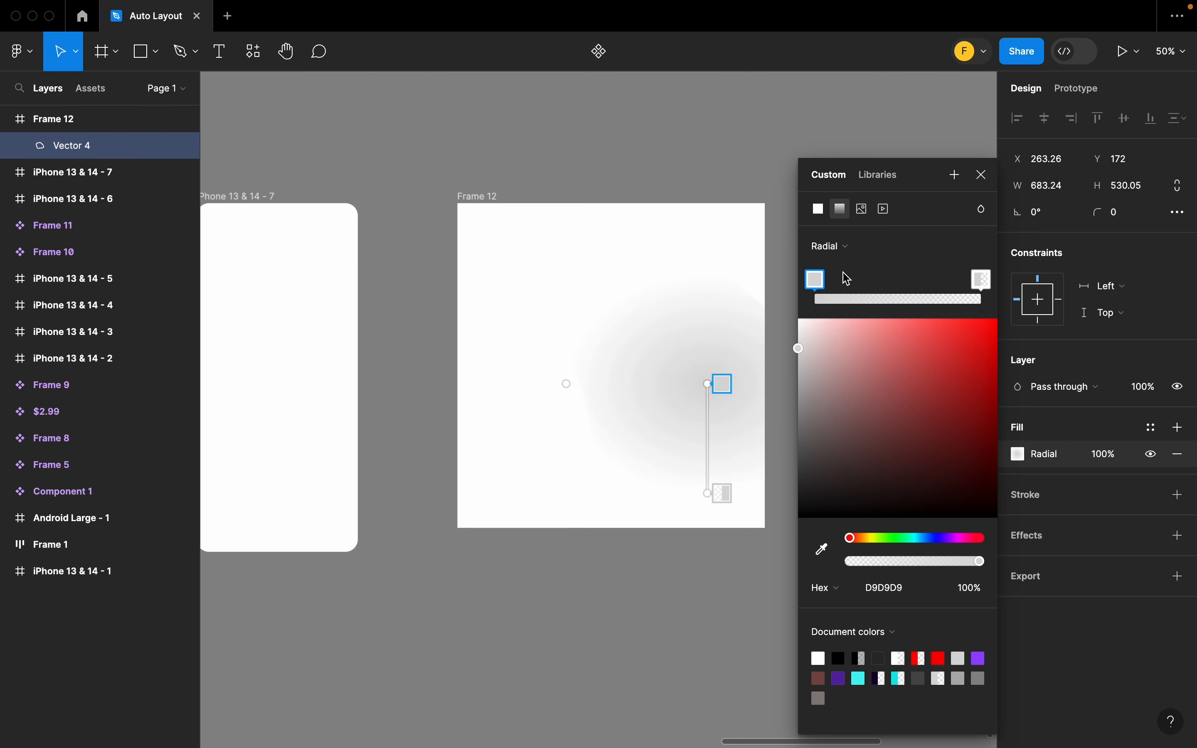
Step: Set the blob's gradient stops to FF0000 and B93434, and move the gradient centre to the blob's upper edge
drag(977, 360, 1015, 324)
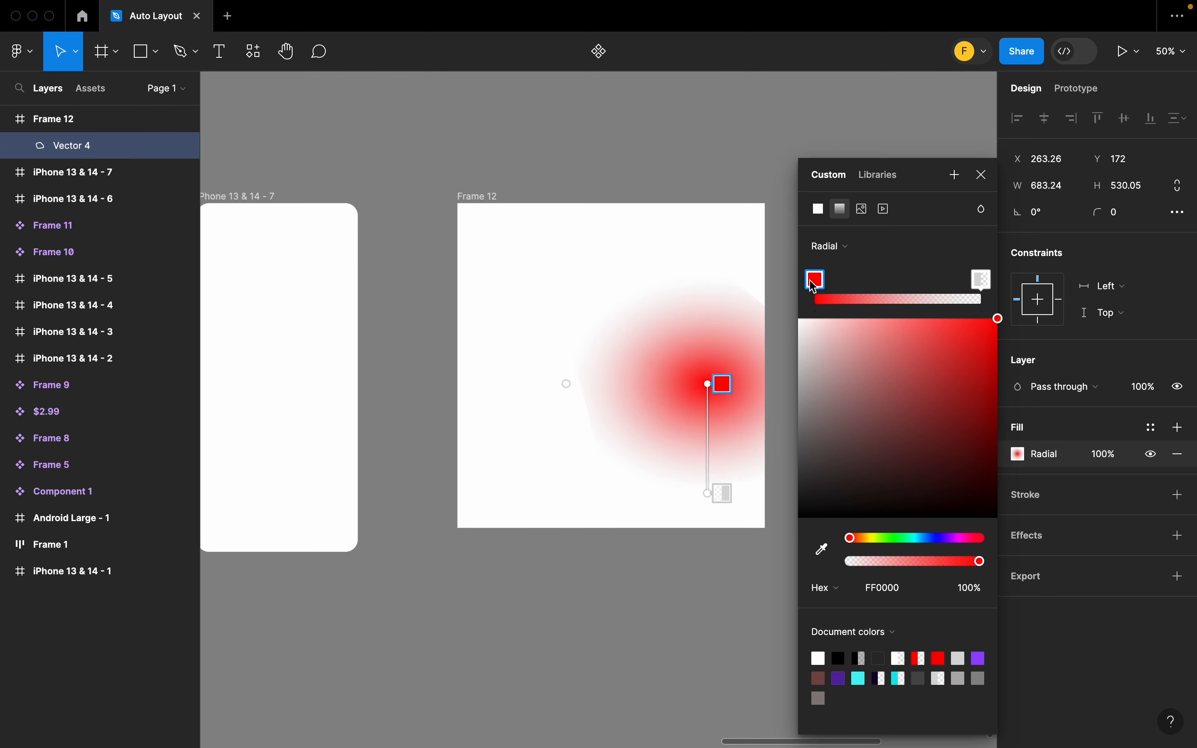
click(983, 280)
drag(954, 348, 946, 382)
drag(705, 380, 669, 280)
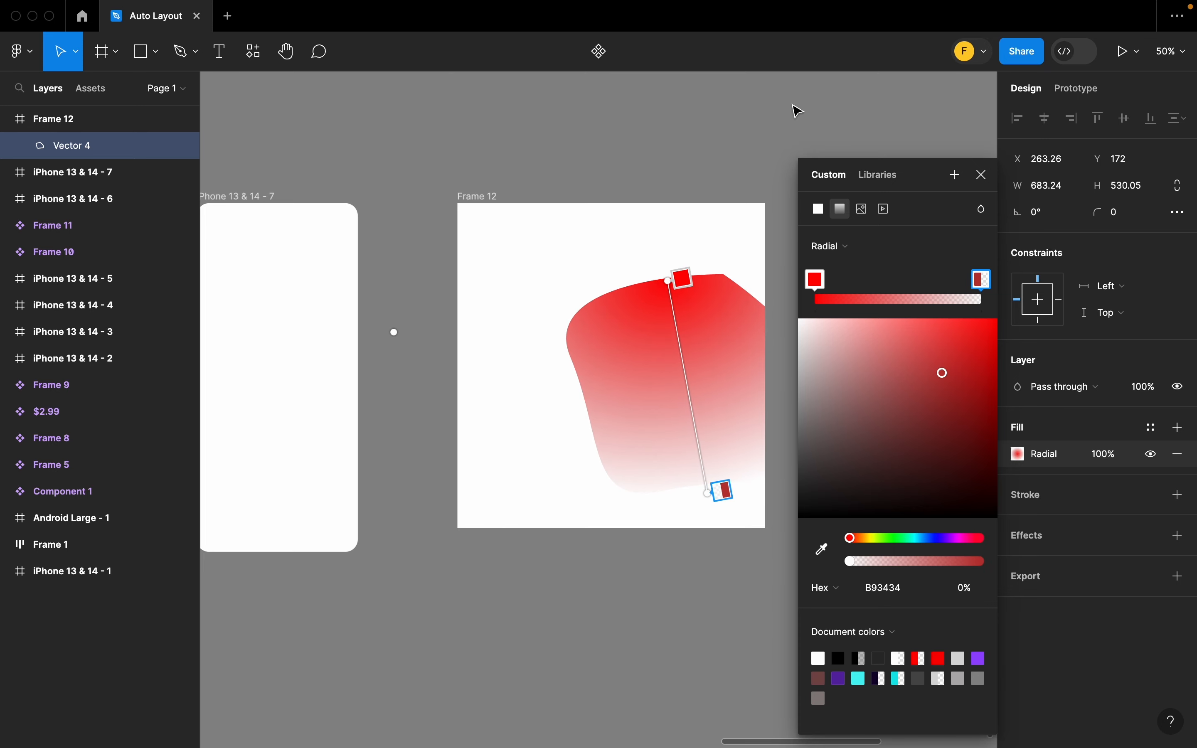
click(983, 175)
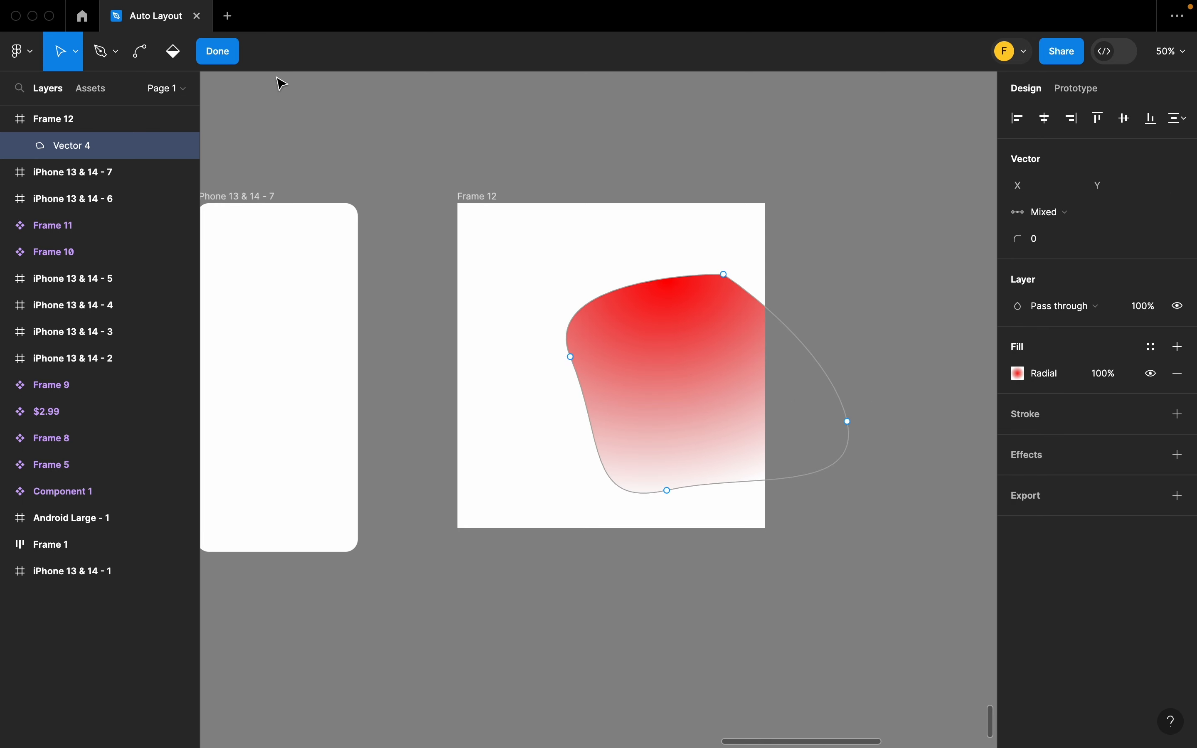
click(222, 57)
click(741, 133)
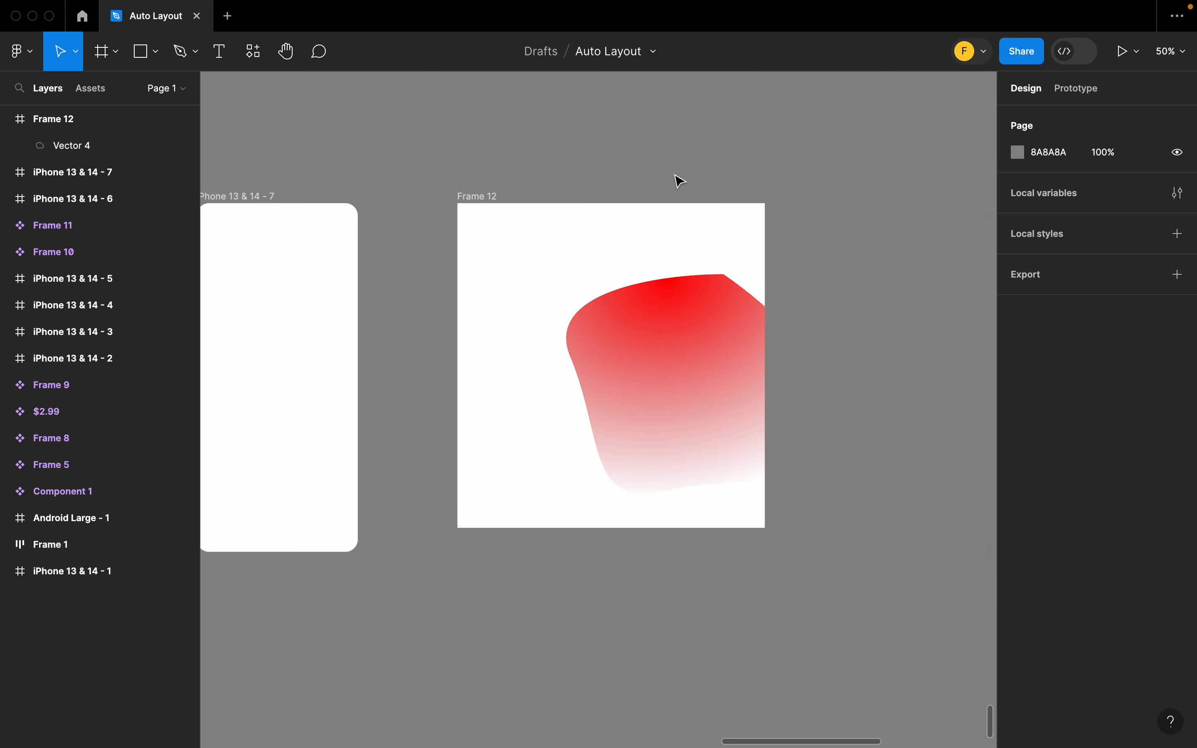
Step: Draw a second closed curved blob about 750 × 828 over the left part of Frame 12, overlapping the red blob
key(p)
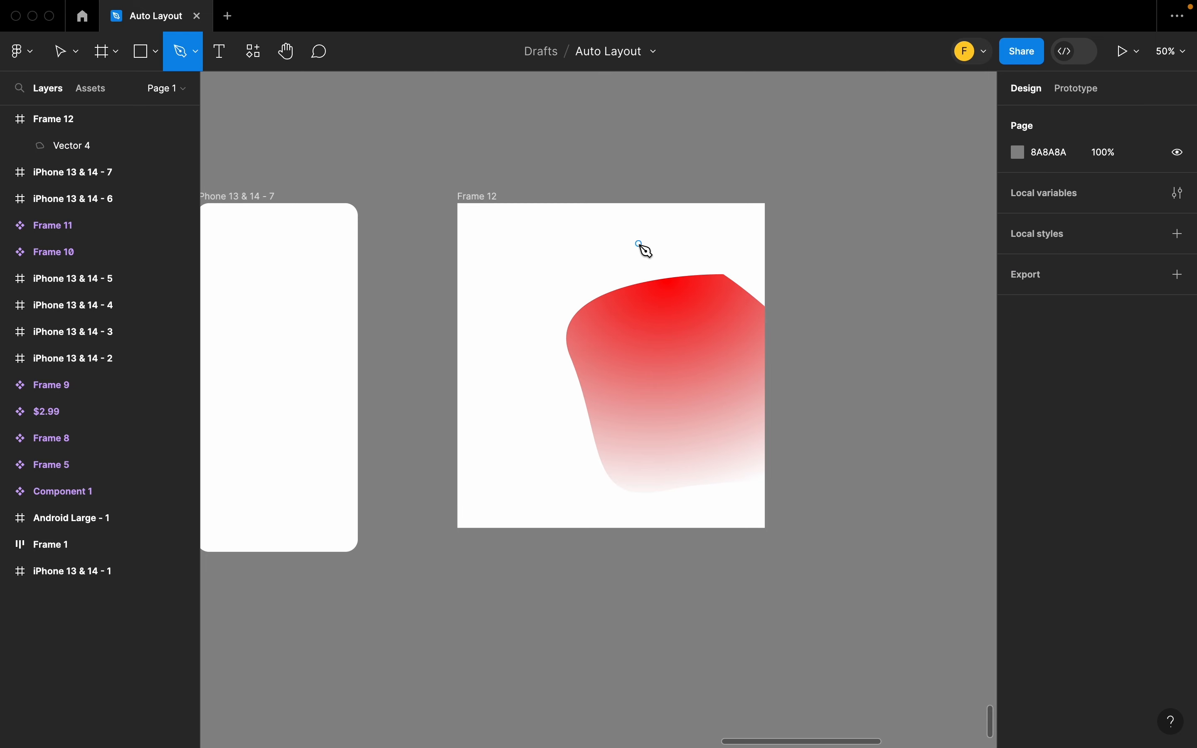
click(638, 233)
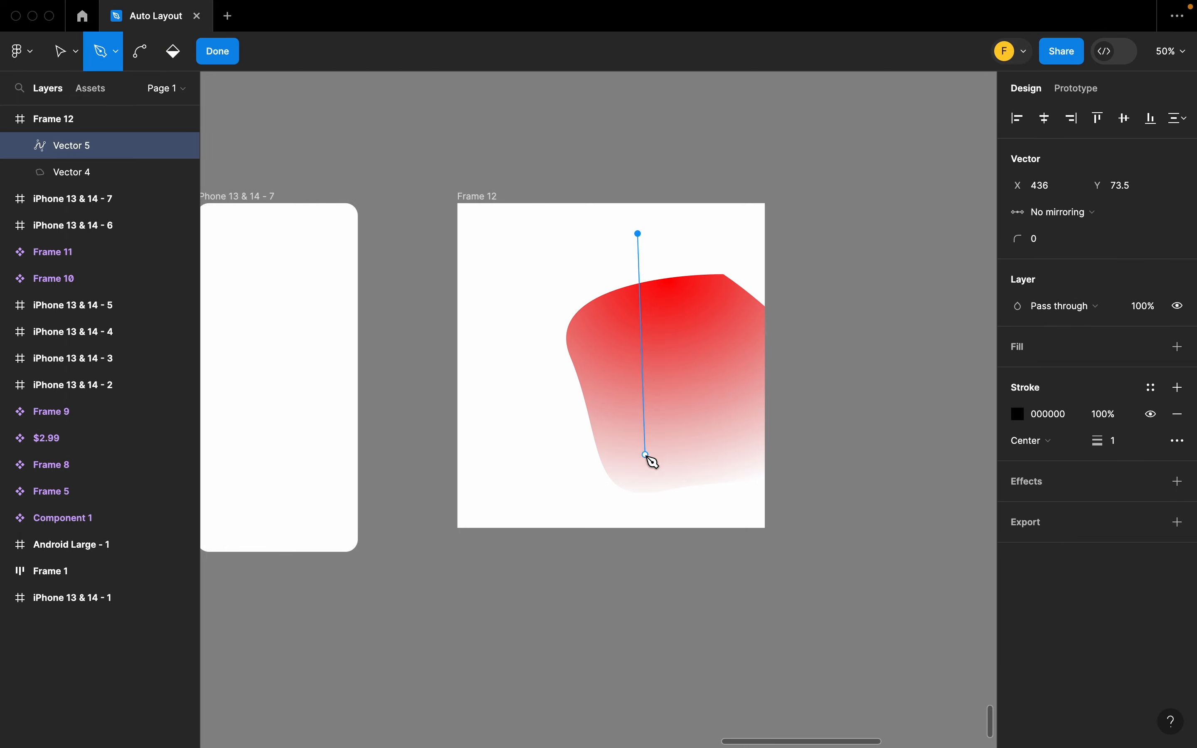
drag(645, 455, 522, 491)
drag(519, 564, 424, 523)
click(416, 327)
drag(423, 334, 478, 292)
drag(562, 252, 604, 277)
click(638, 234)
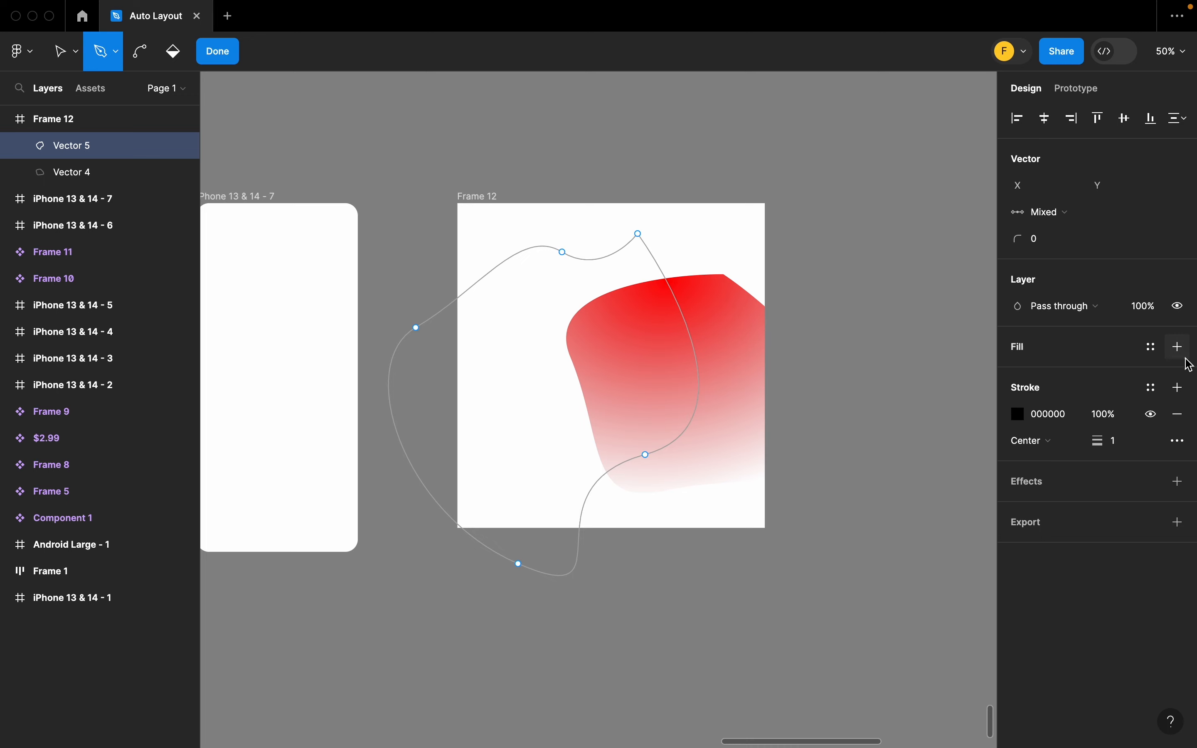
Step: Fill the second blob with a radial gradient and remove its stroke
click(1179, 347)
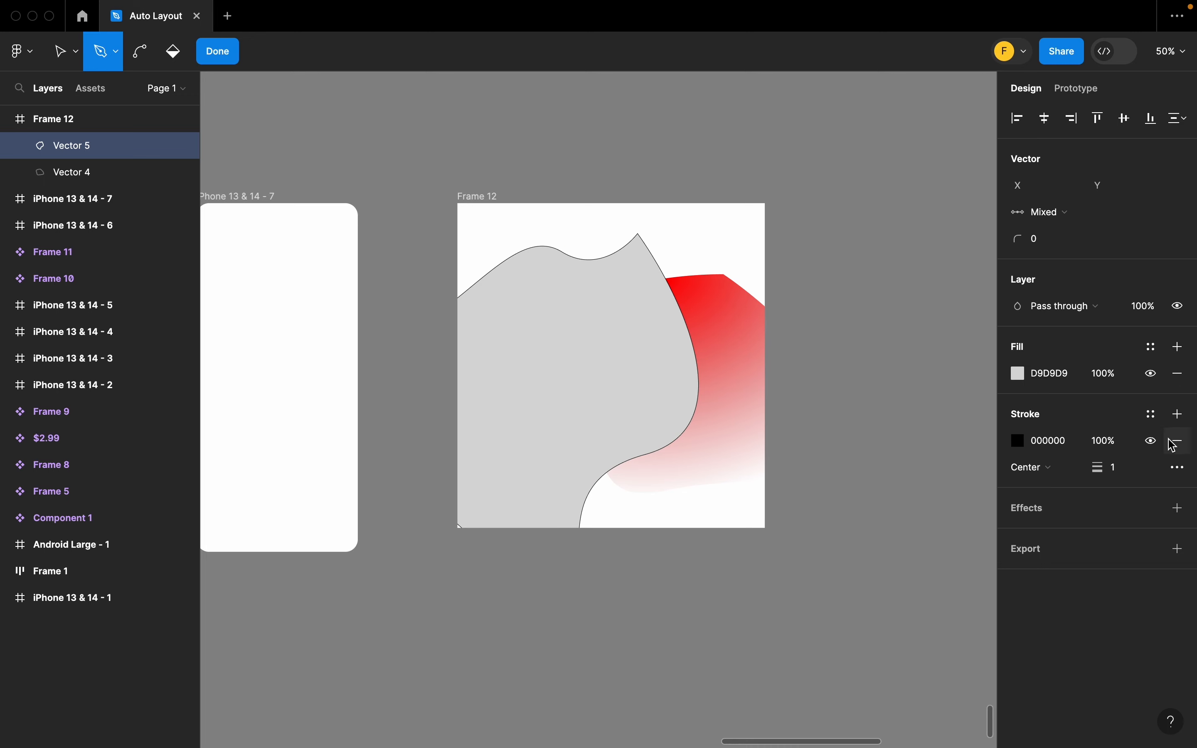
click(1180, 441)
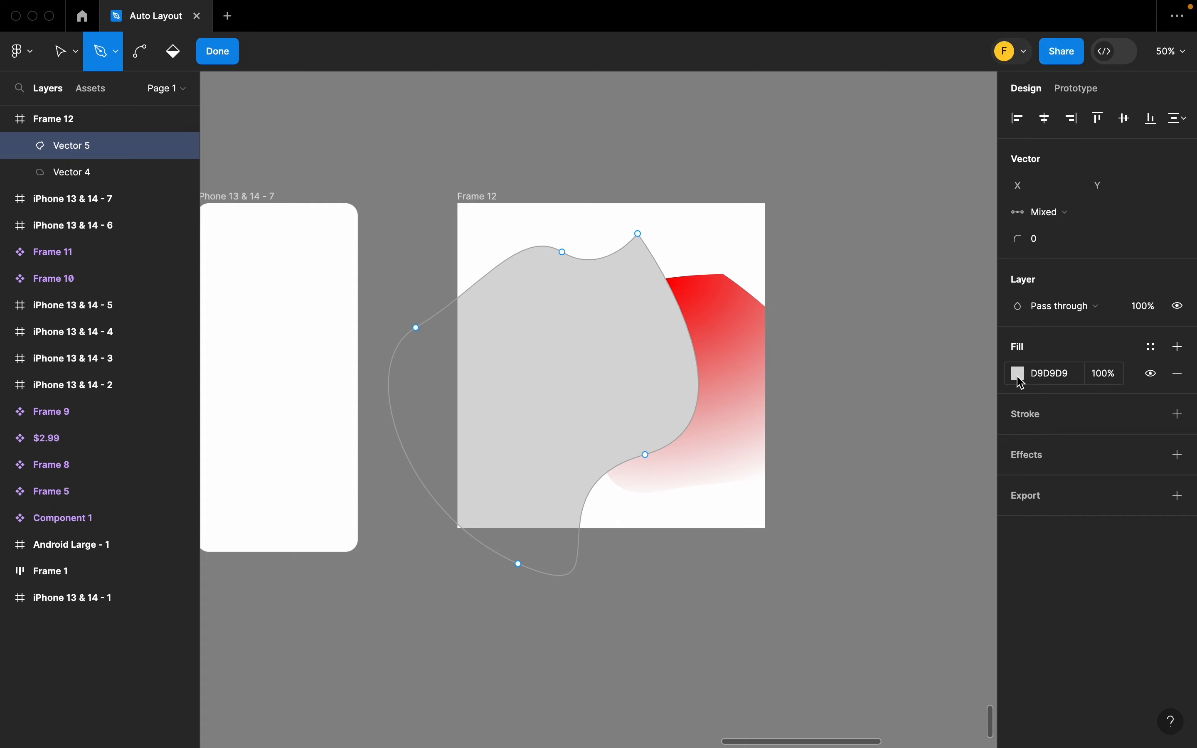
click(1020, 374)
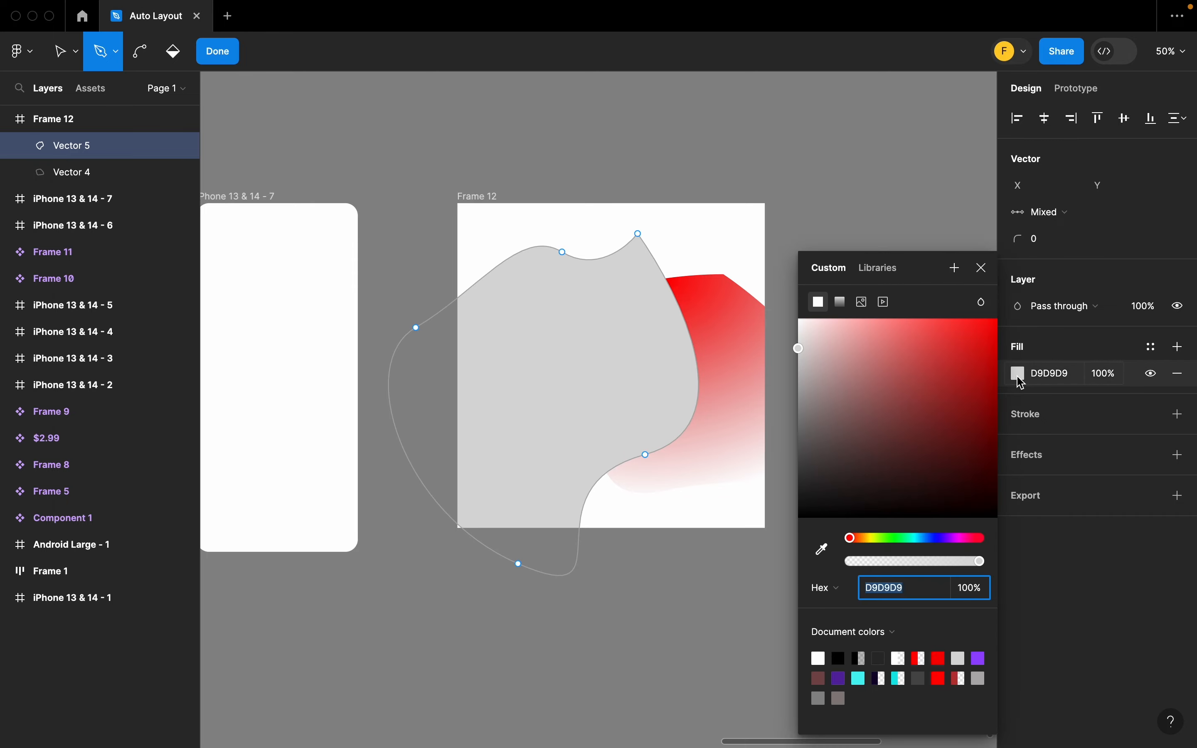
click(842, 303)
click(844, 253)
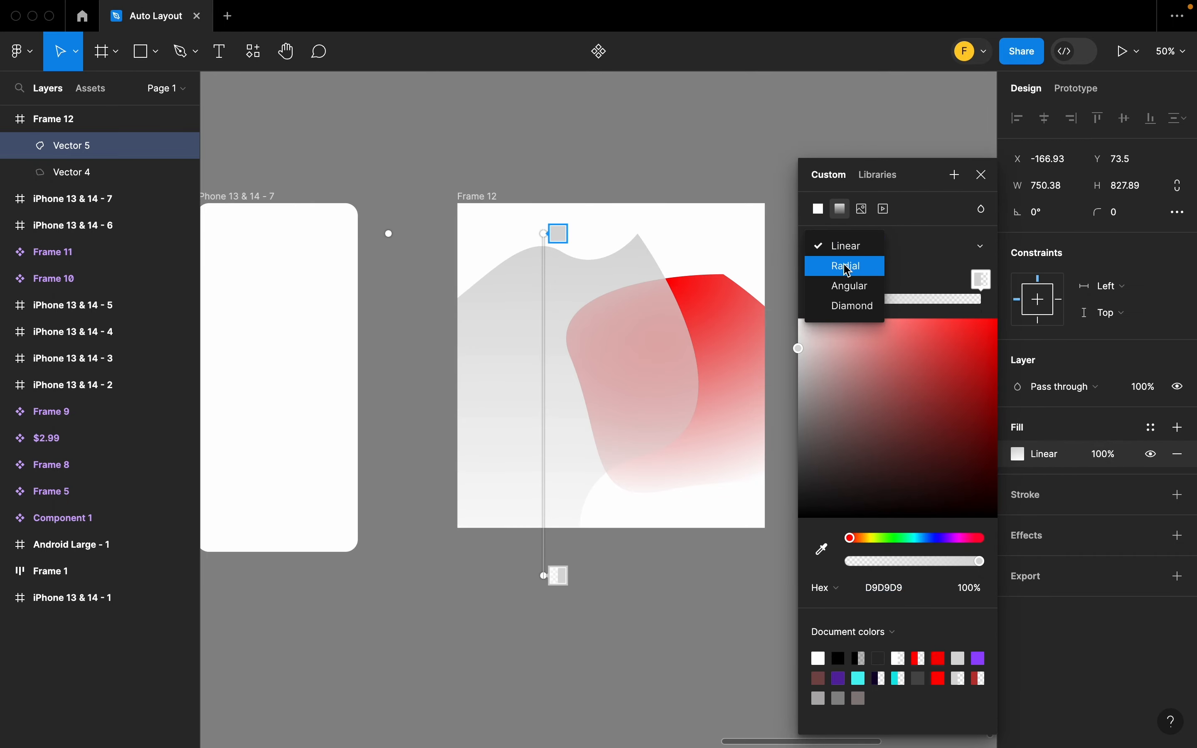
click(849, 268)
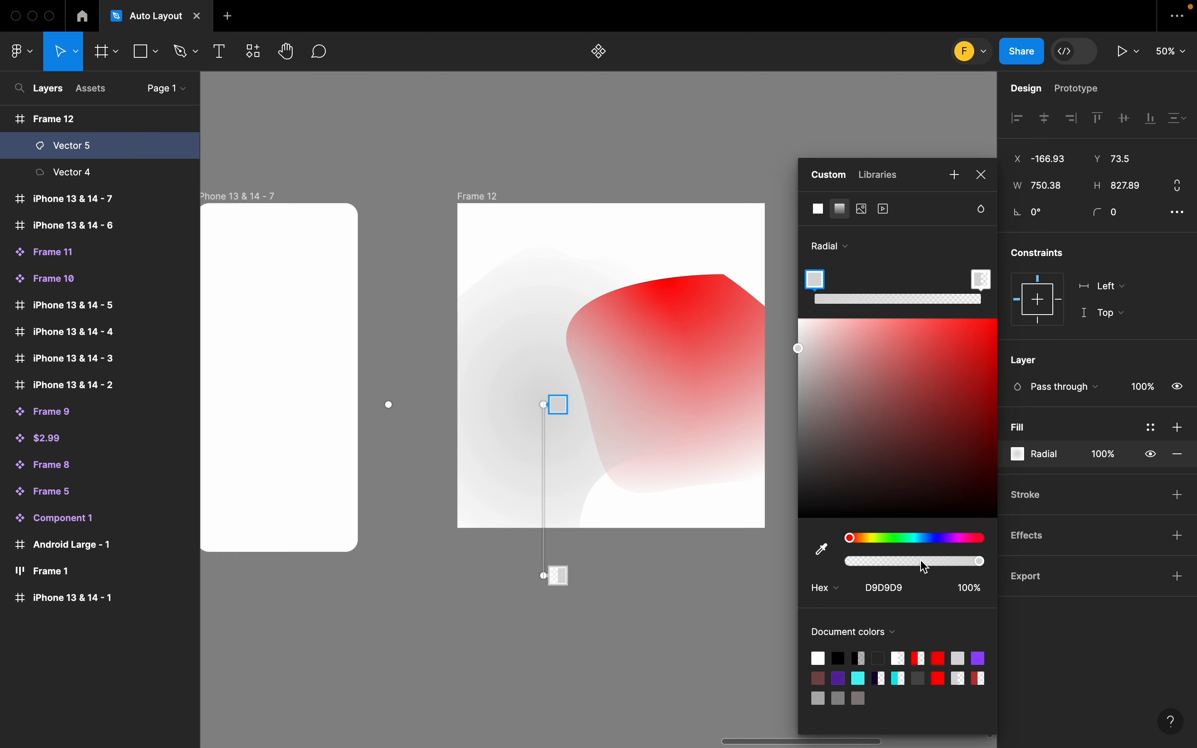
Step: Colour the second blob's gradient dark blue at the centre and 000AFF at the outer stop, and finish editing the shape
click(936, 538)
drag(948, 386, 1021, 328)
click(984, 280)
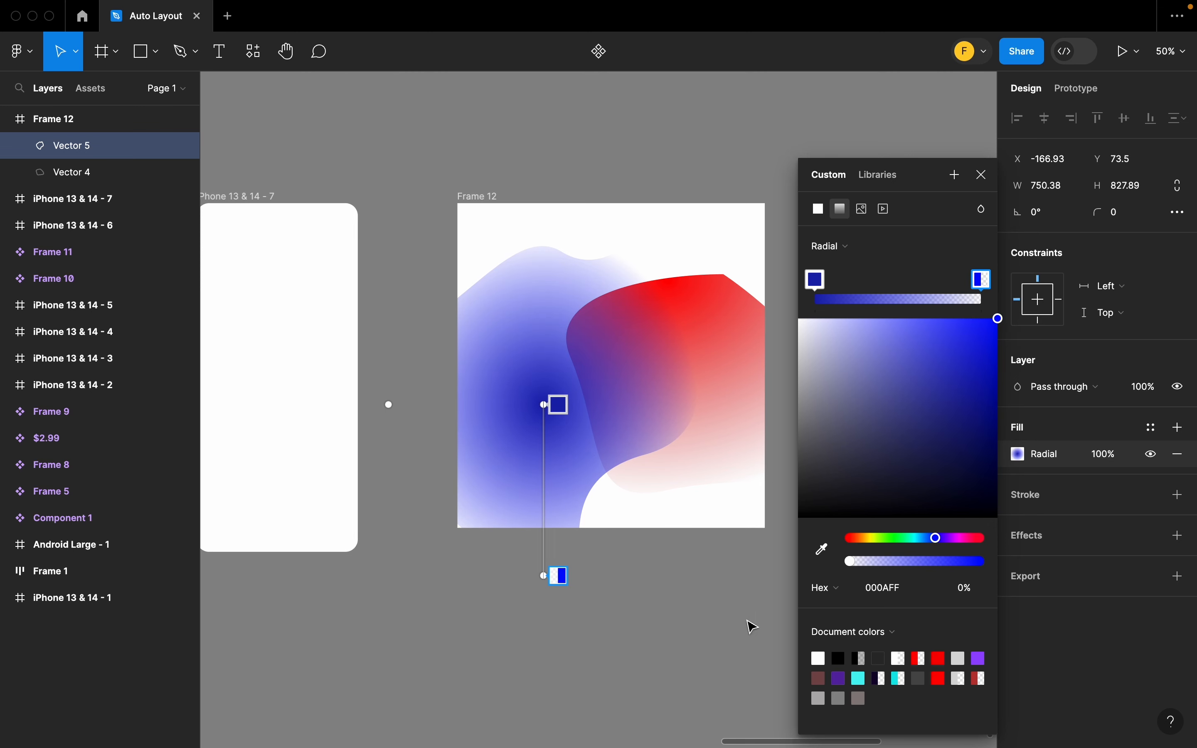
click(991, 177)
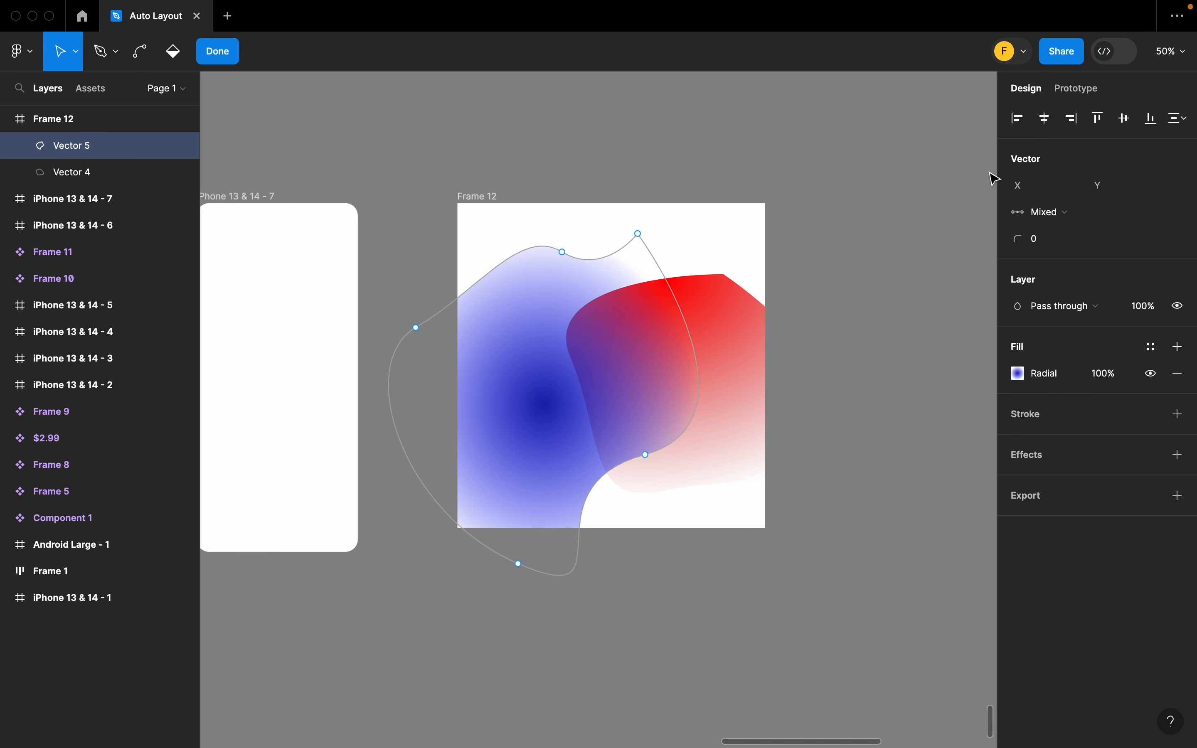
click(220, 56)
click(583, 164)
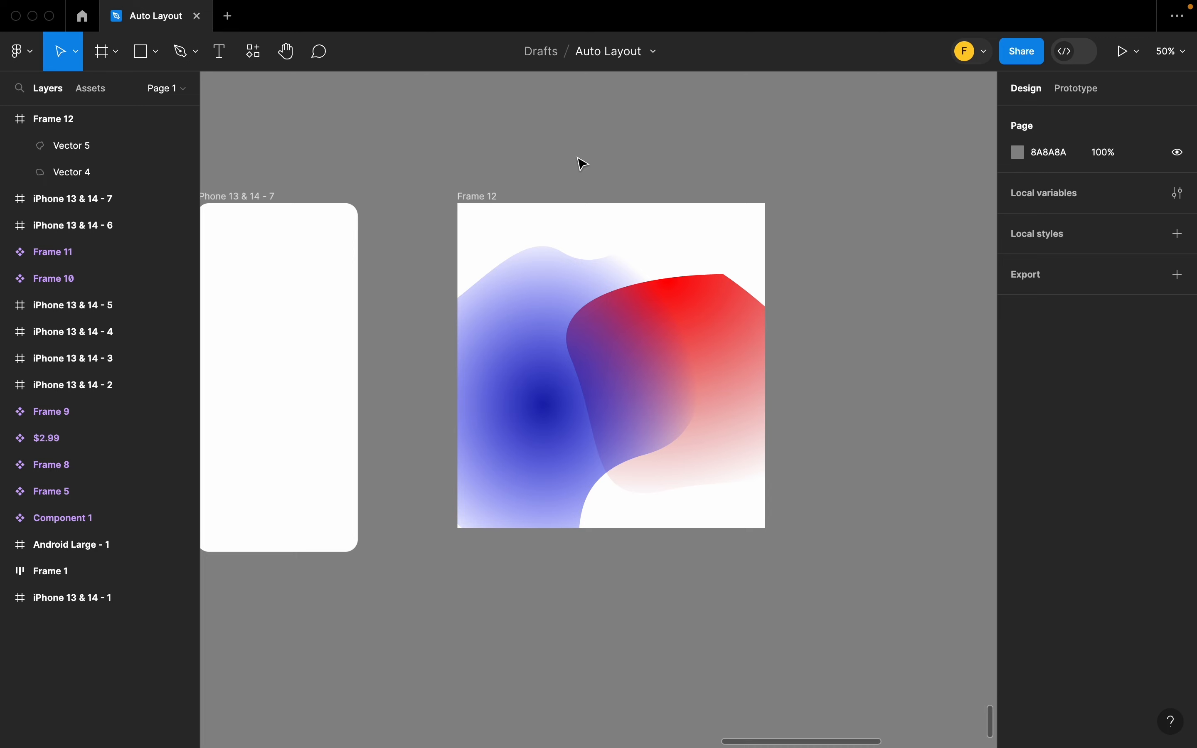
Step: Draw a third closed curved shape around the left half of Frame 12, starting above the frame and reaching below it
key(p)
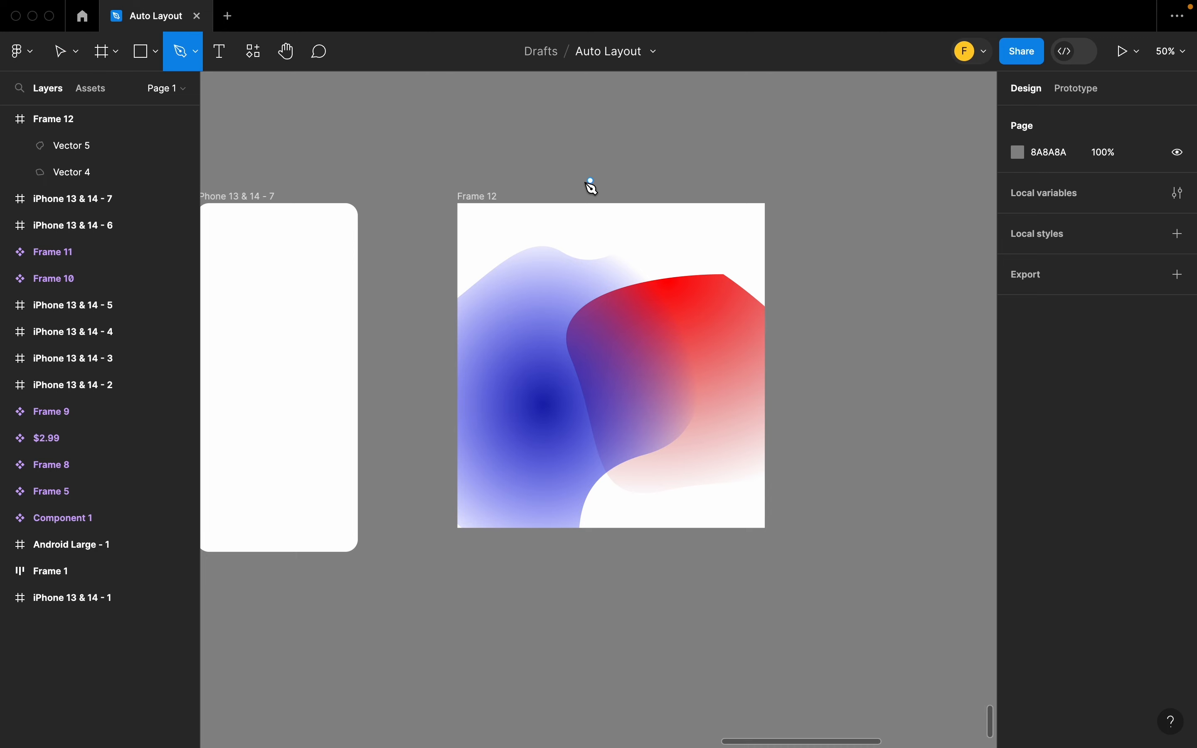
click(580, 183)
drag(612, 426, 536, 475)
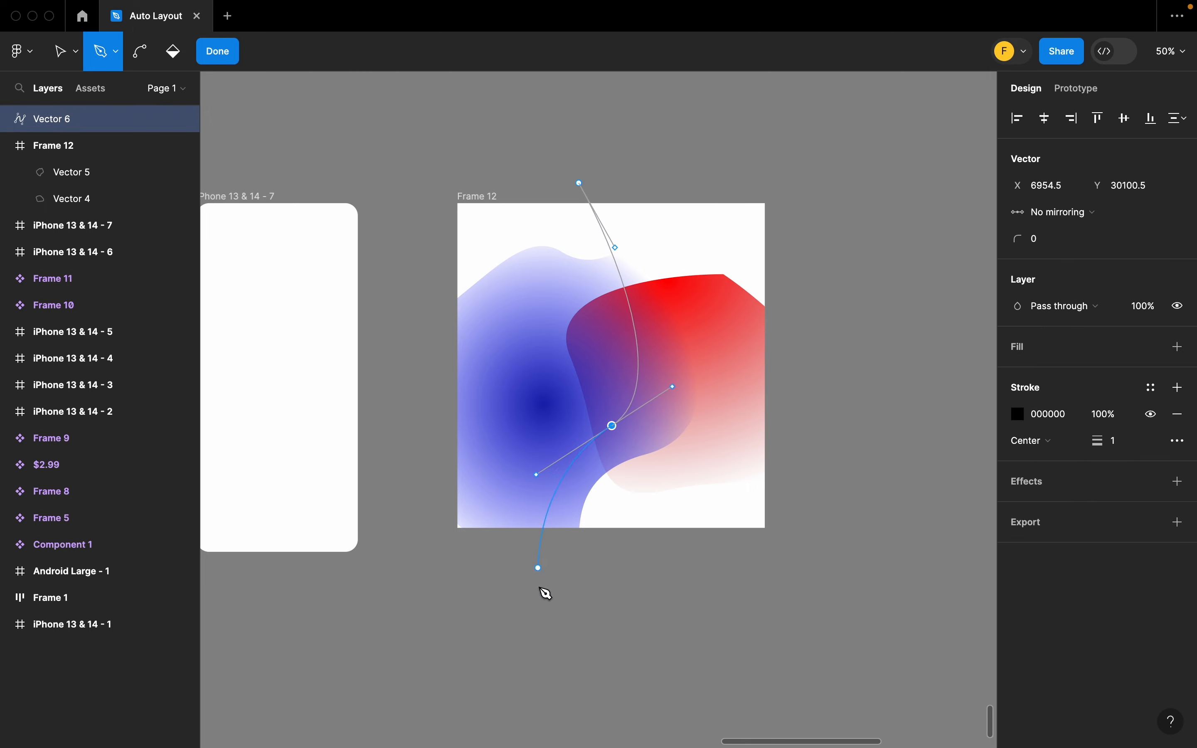
drag(536, 614, 421, 587)
drag(401, 360, 445, 321)
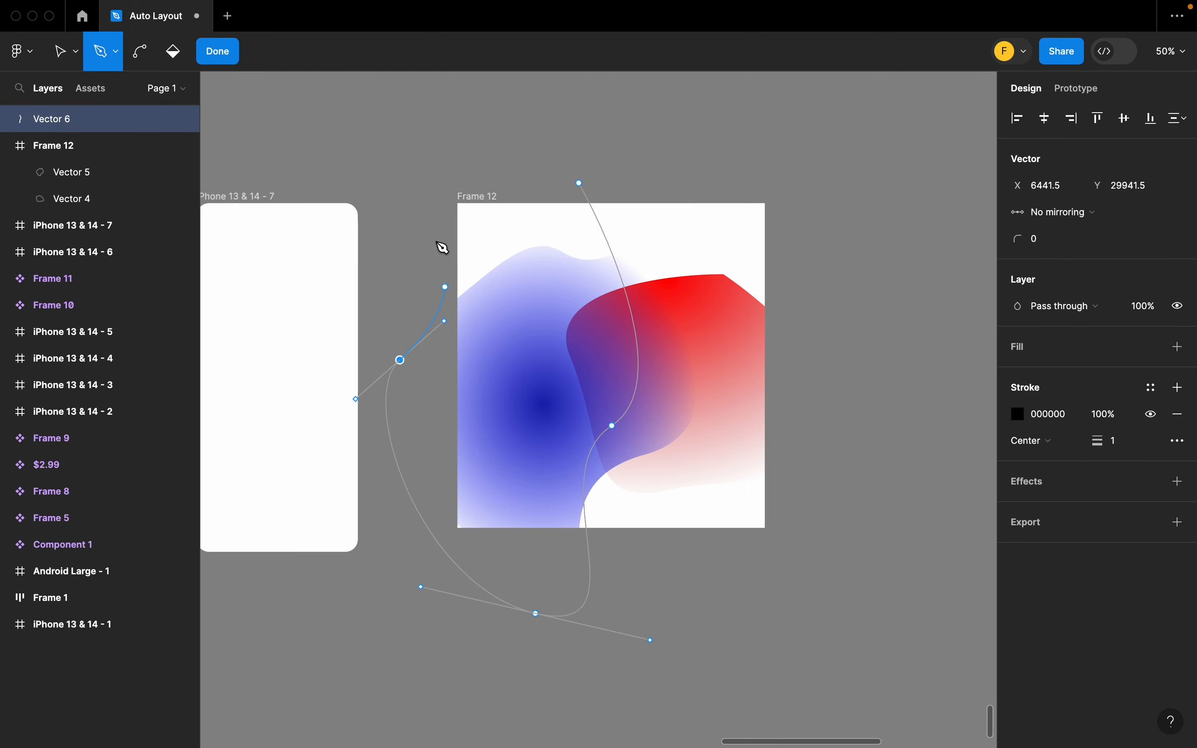
drag(421, 183, 487, 183)
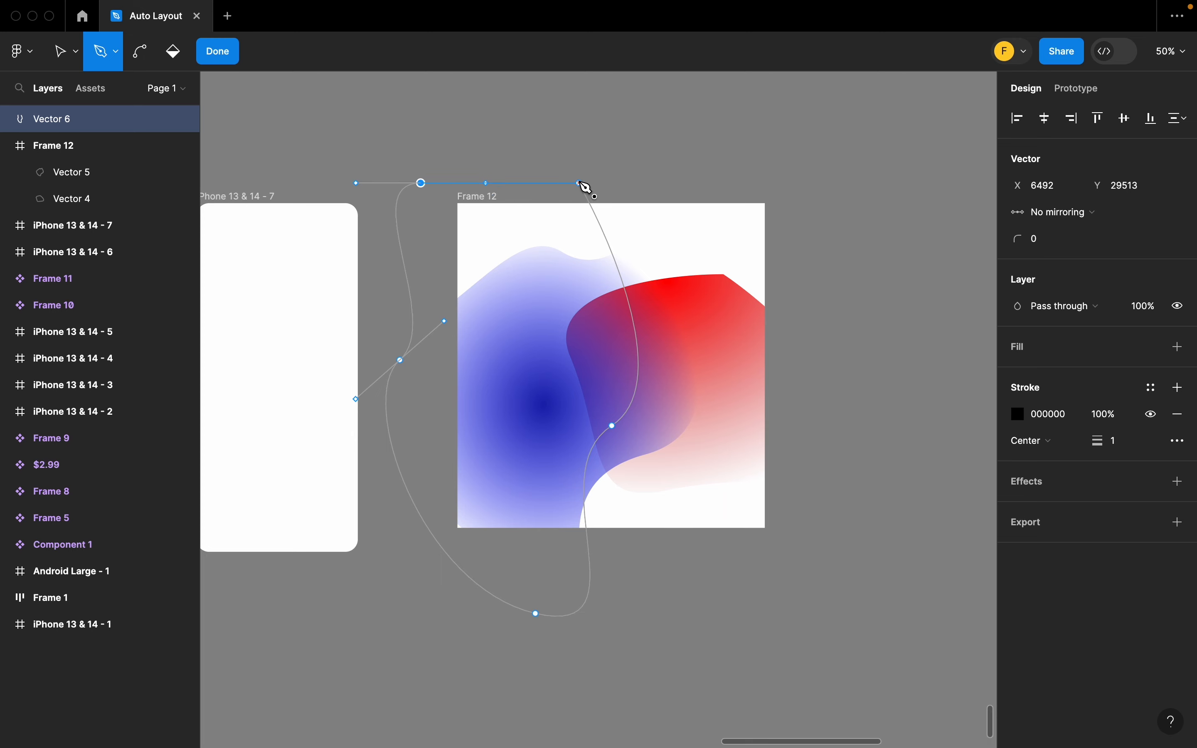
click(580, 183)
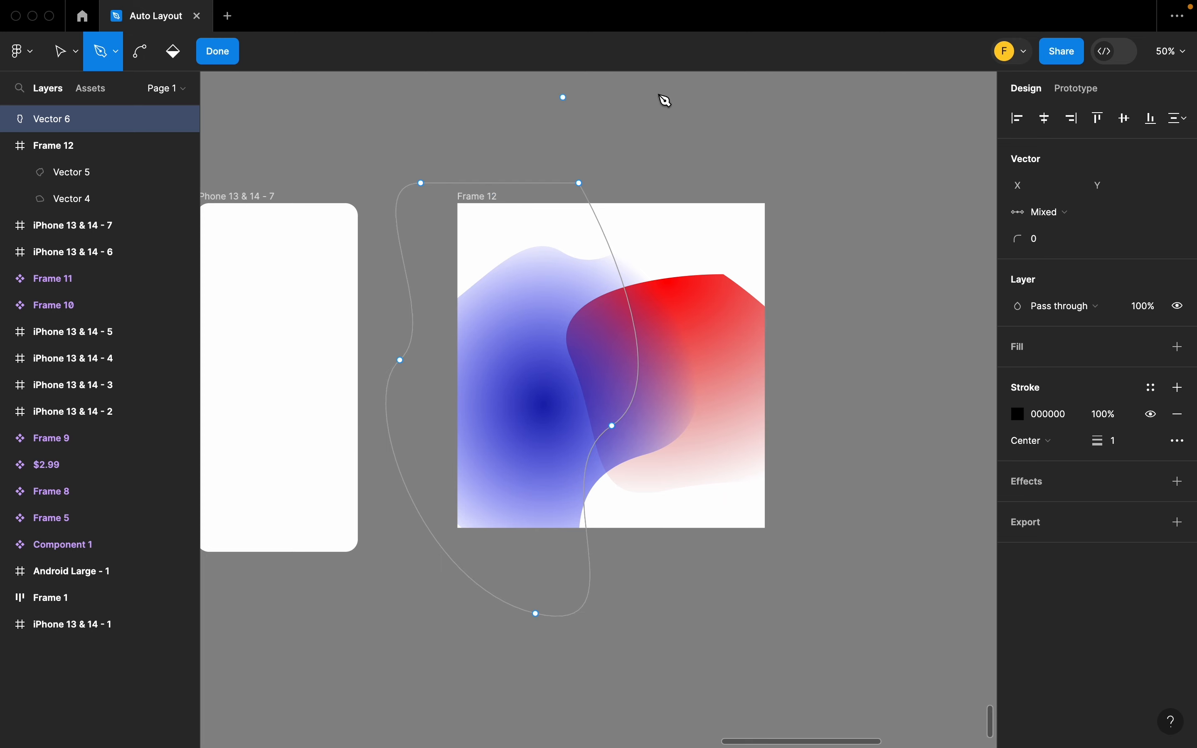
Step: Fill the third curved shape with a radial gradient and remove its stroke
click(1179, 346)
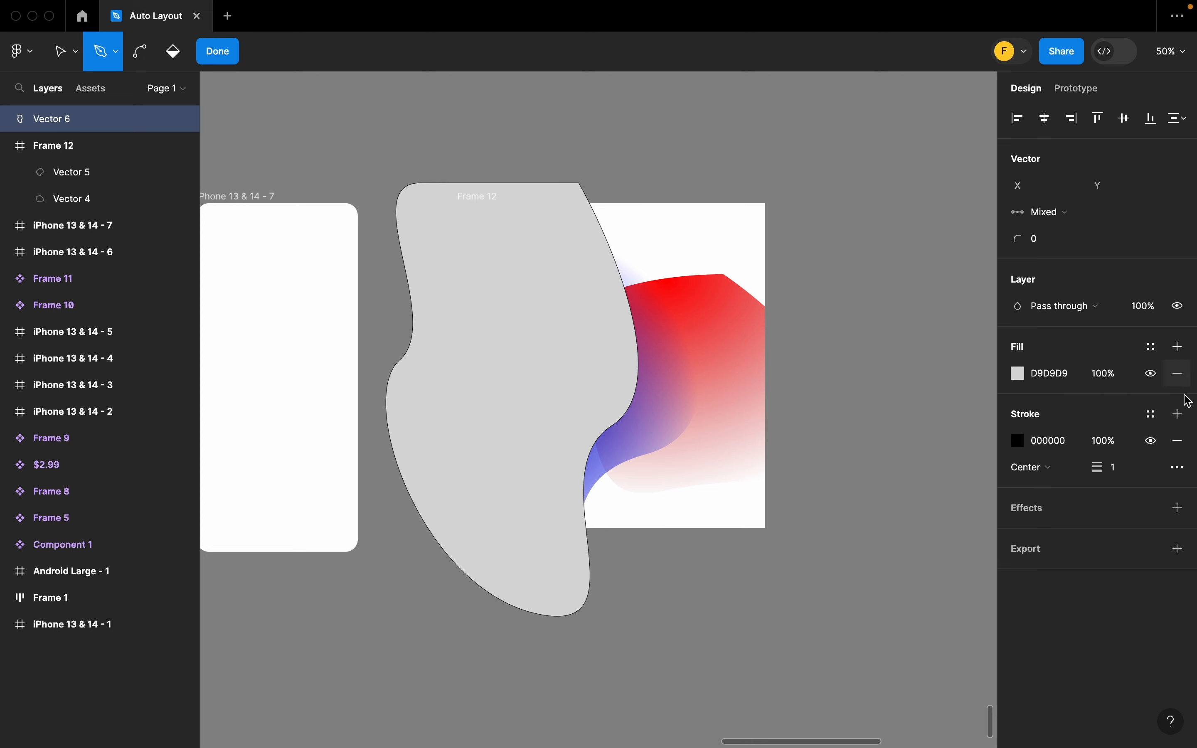
click(1180, 441)
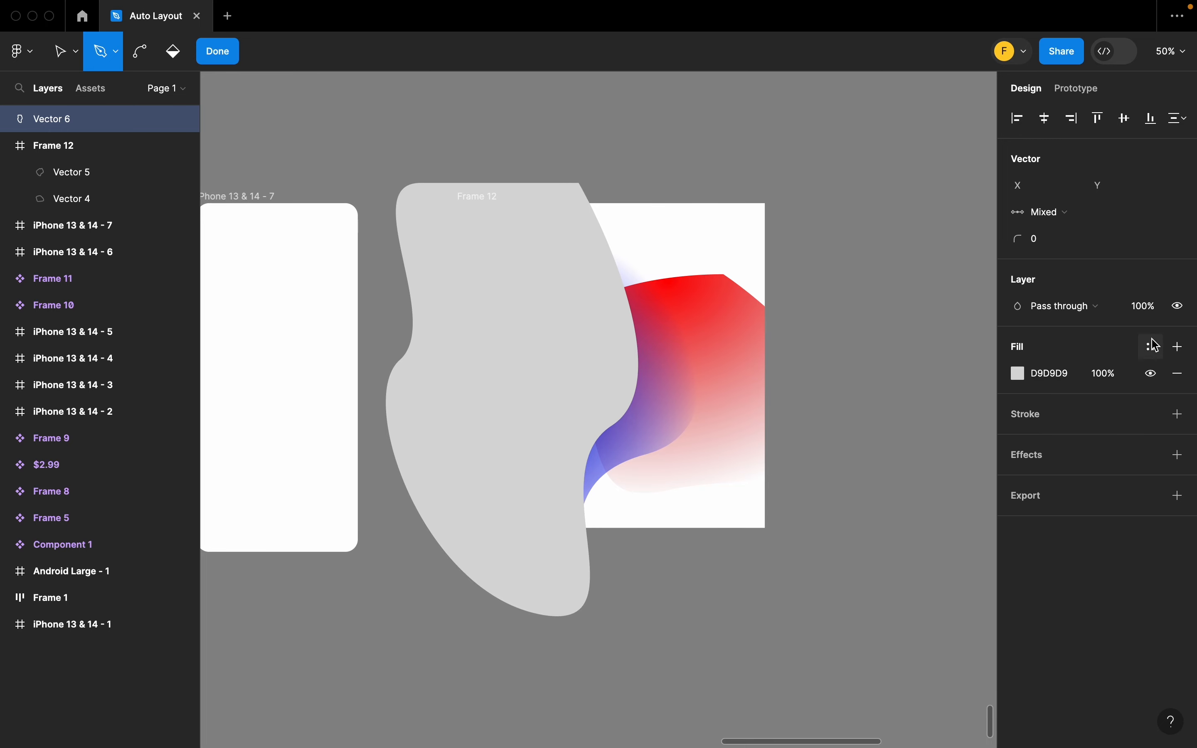
click(1020, 374)
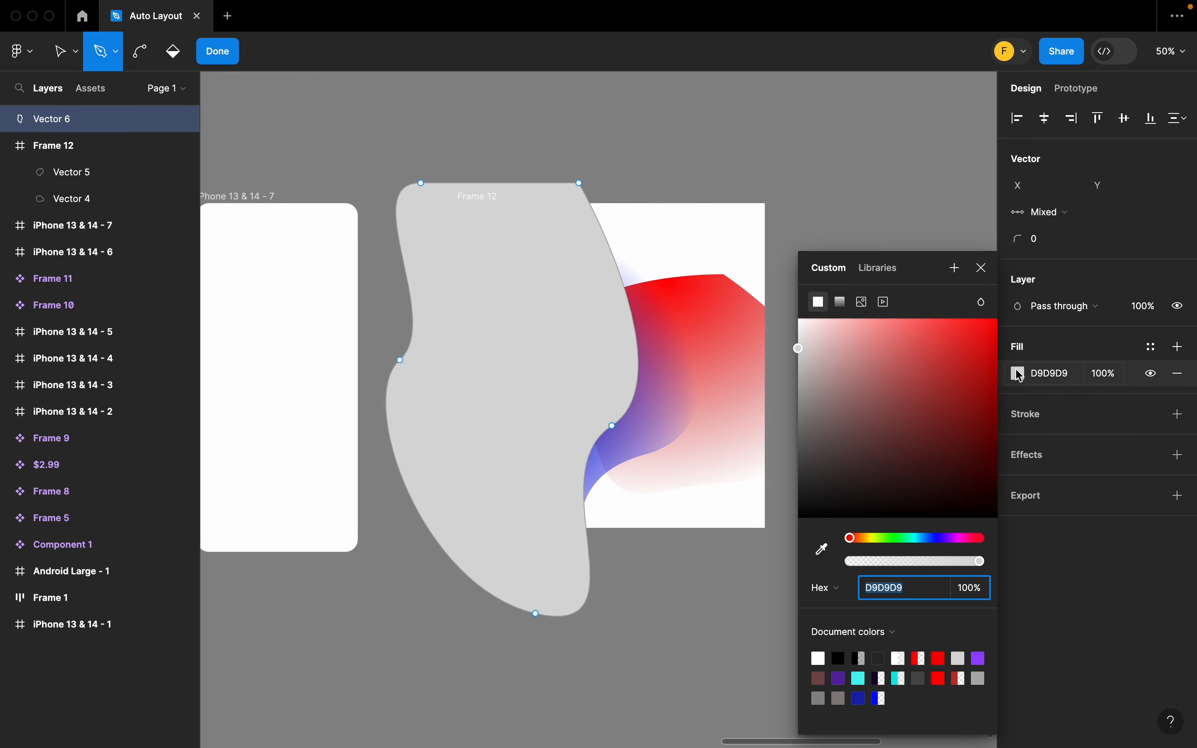
click(841, 302)
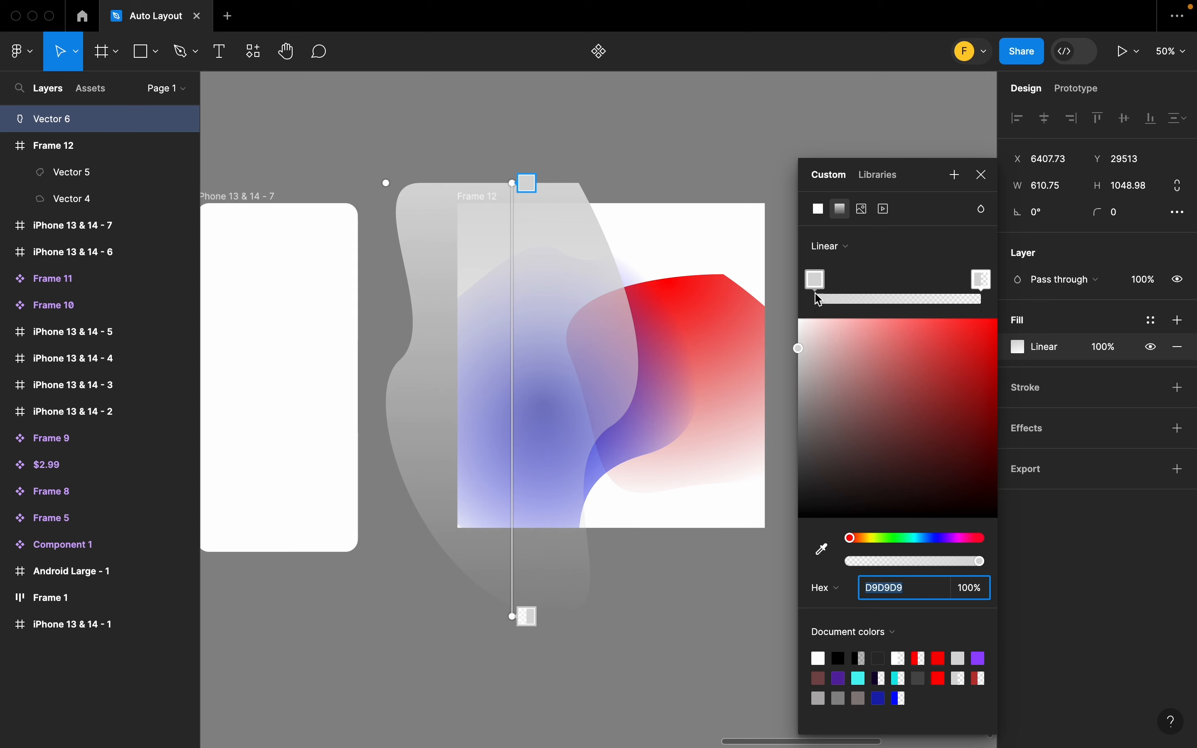
click(837, 246)
click(845, 266)
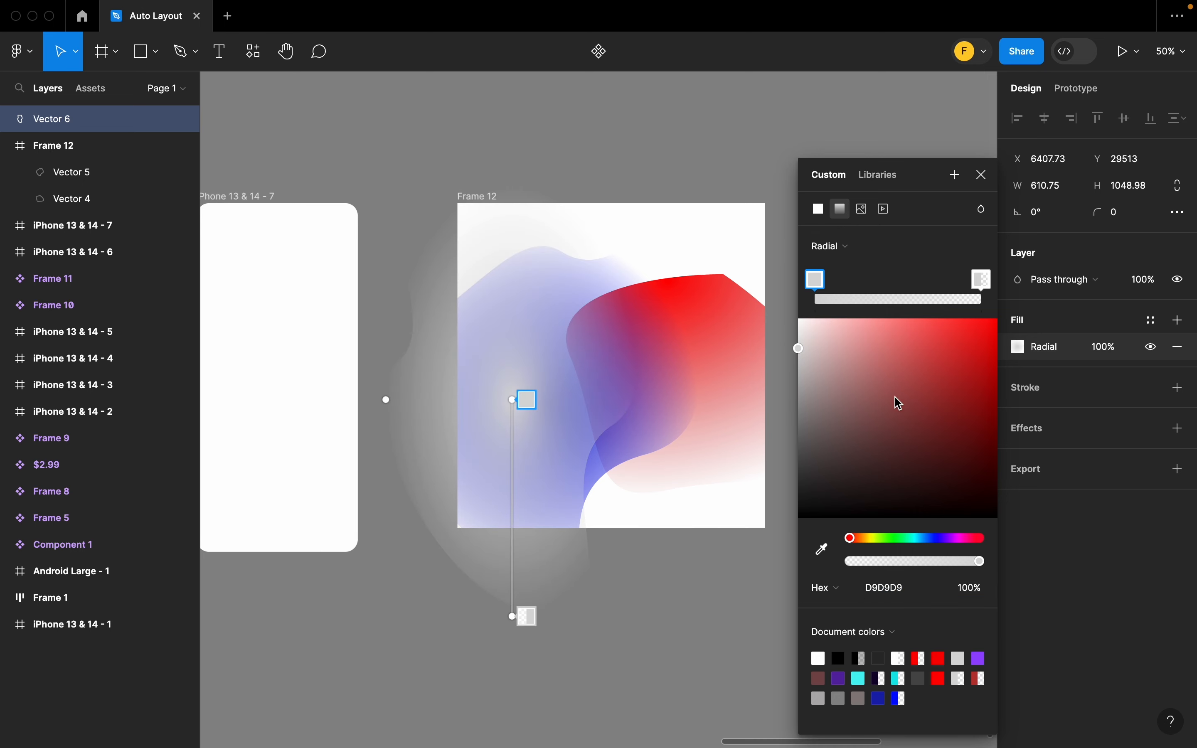
Step: Colour the third shape's radial gradient 00FFFF at the centre and 00B2B2 at the outer stop, keeping its 0% opacity
click(902, 539)
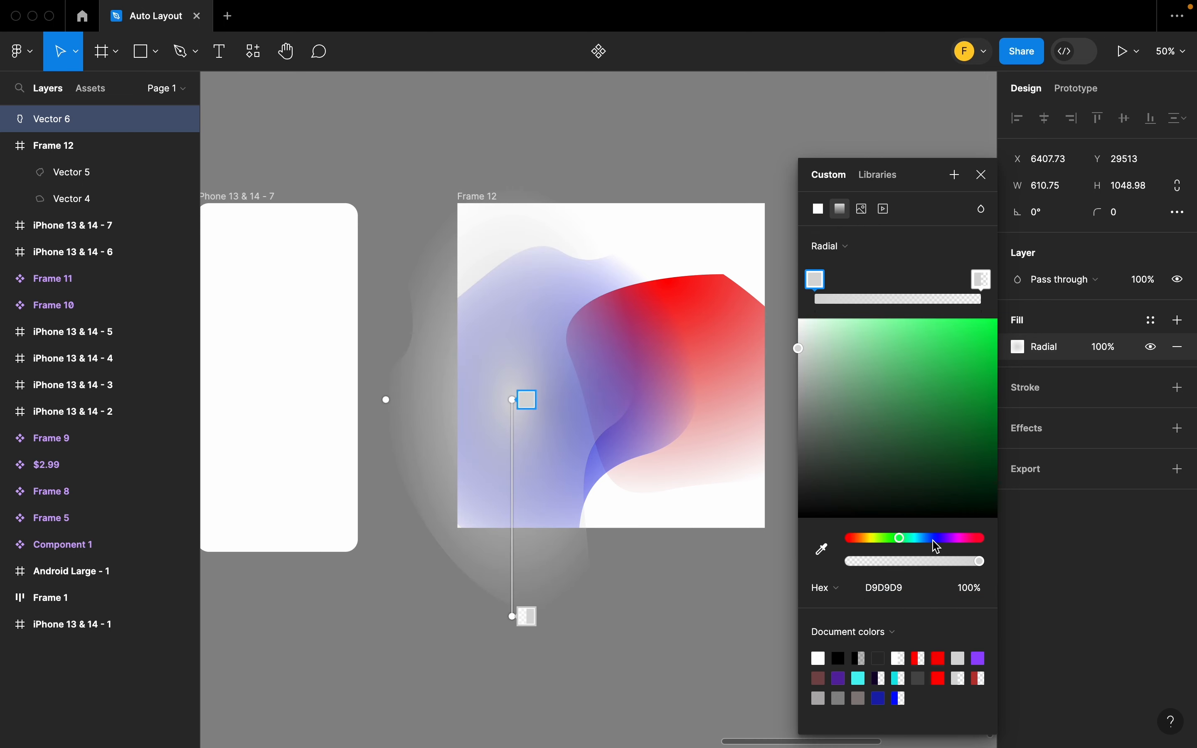
click(916, 540)
drag(922, 428, 997, 319)
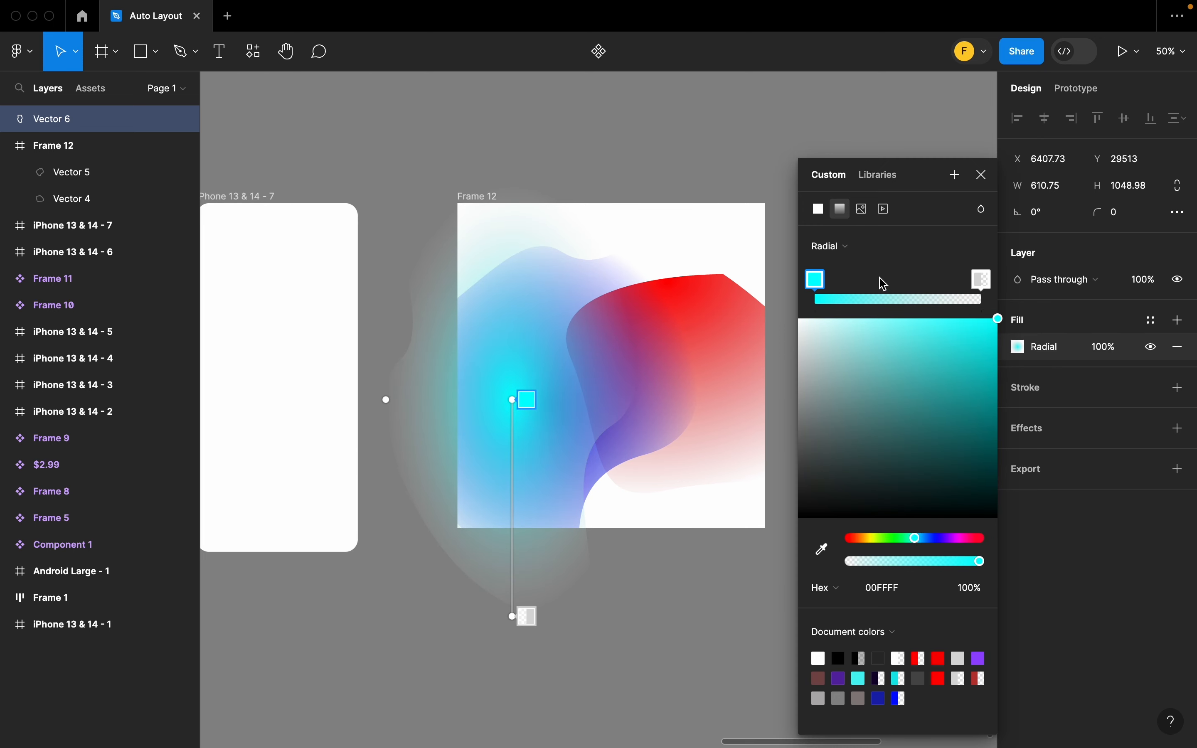
click(982, 279)
click(947, 429)
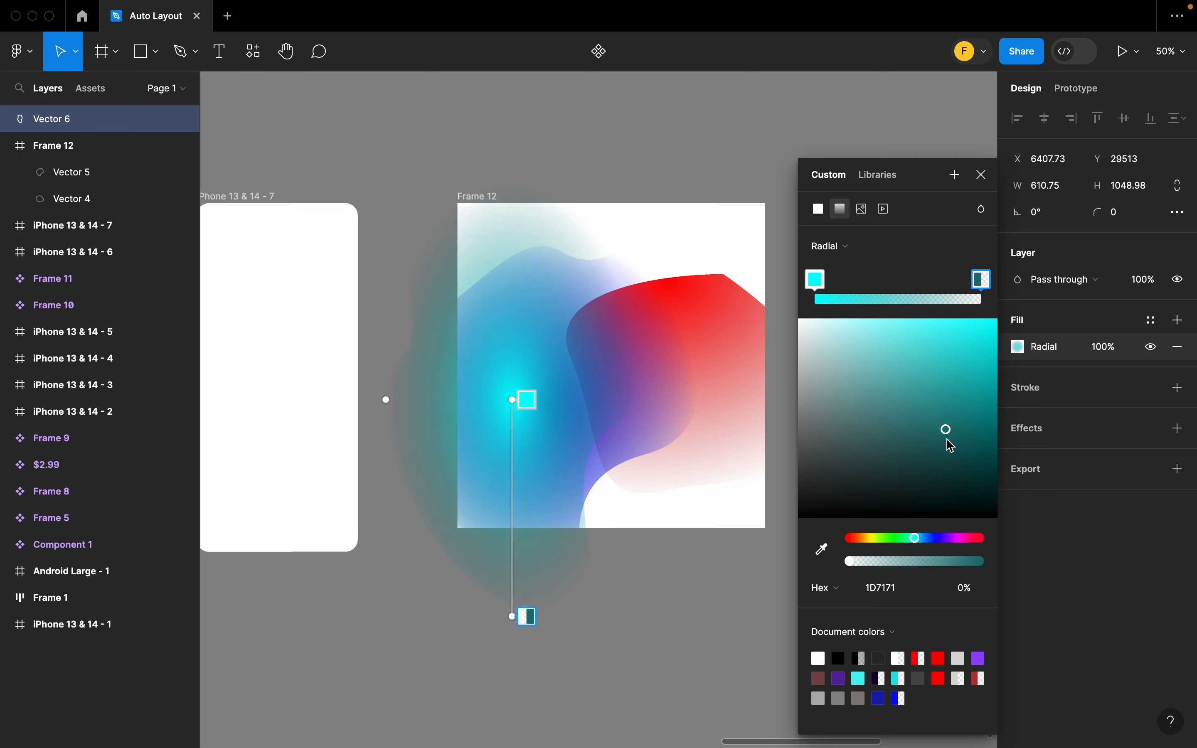
drag(950, 442, 1017, 388)
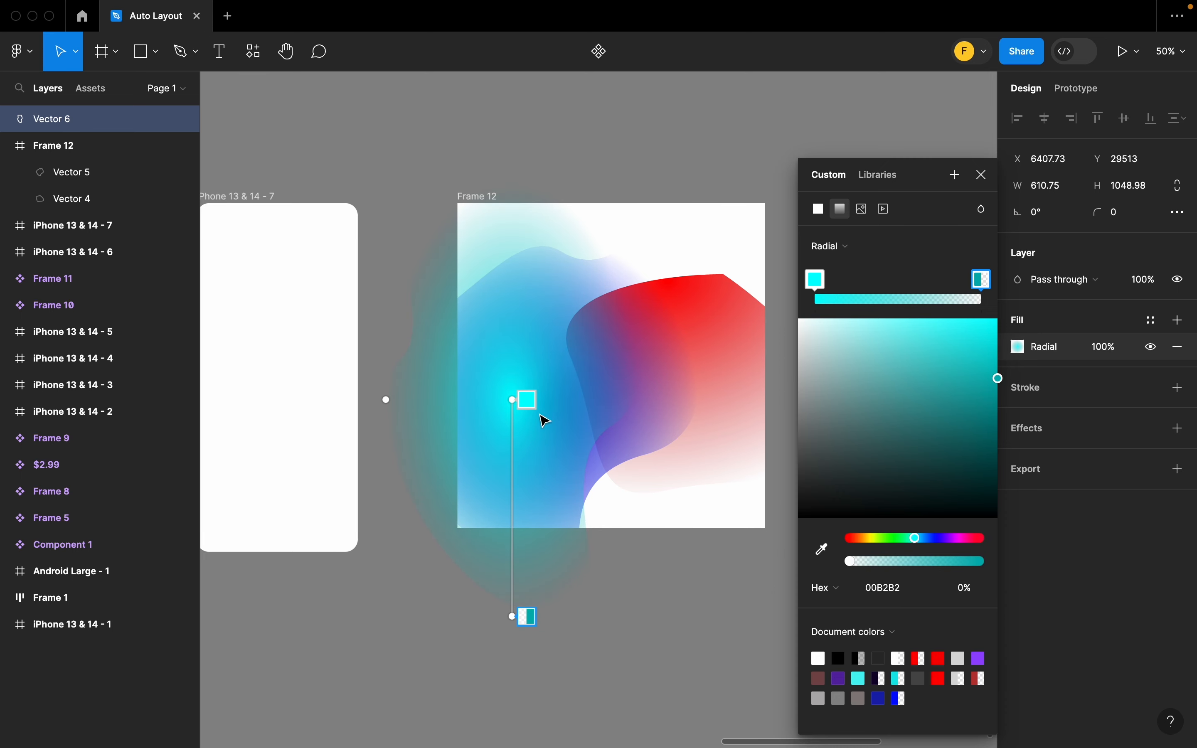
Step: Shift the cyan gradient's centre towards the upper part of the third shape, and nudge the shape slightly left
drag(513, 399, 535, 309)
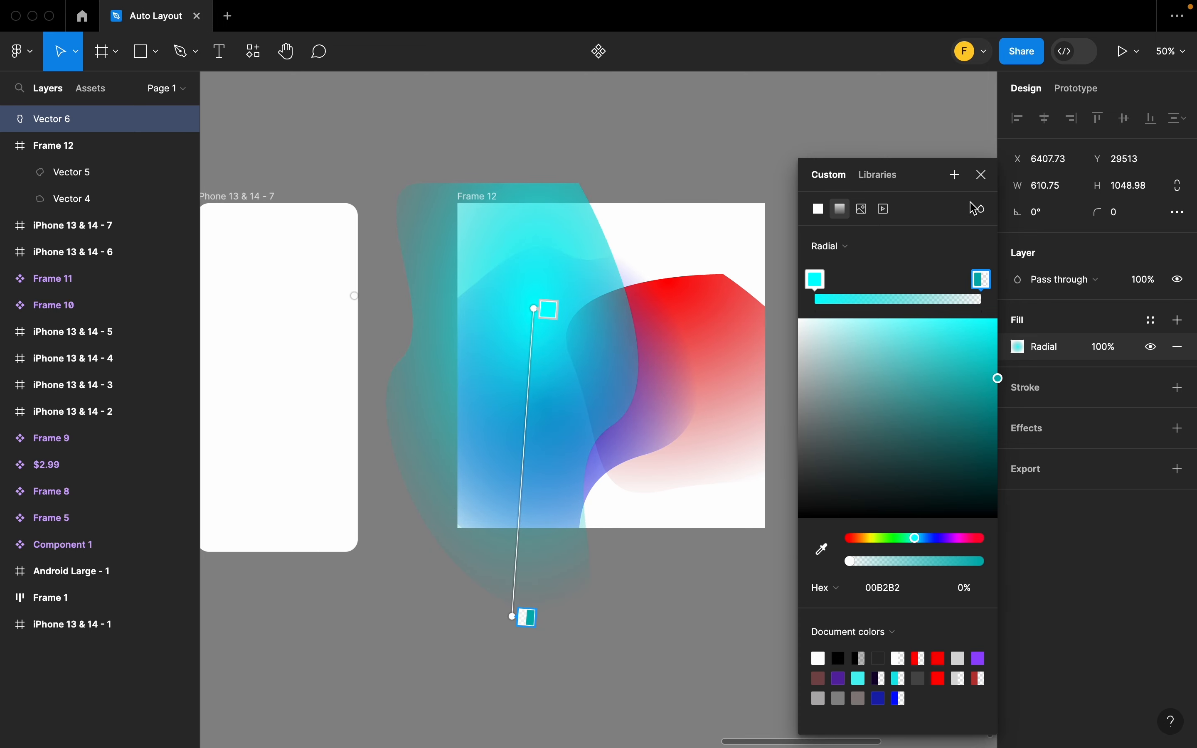
click(981, 176)
key(Escape)
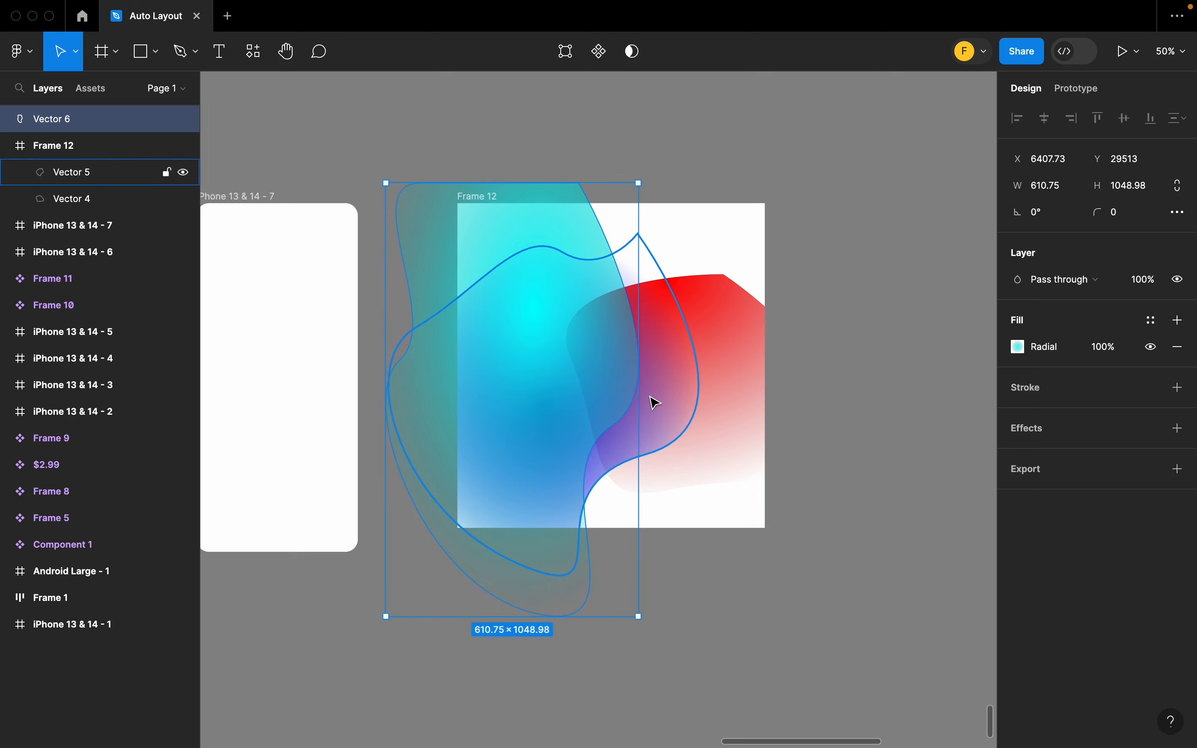
click(453, 161)
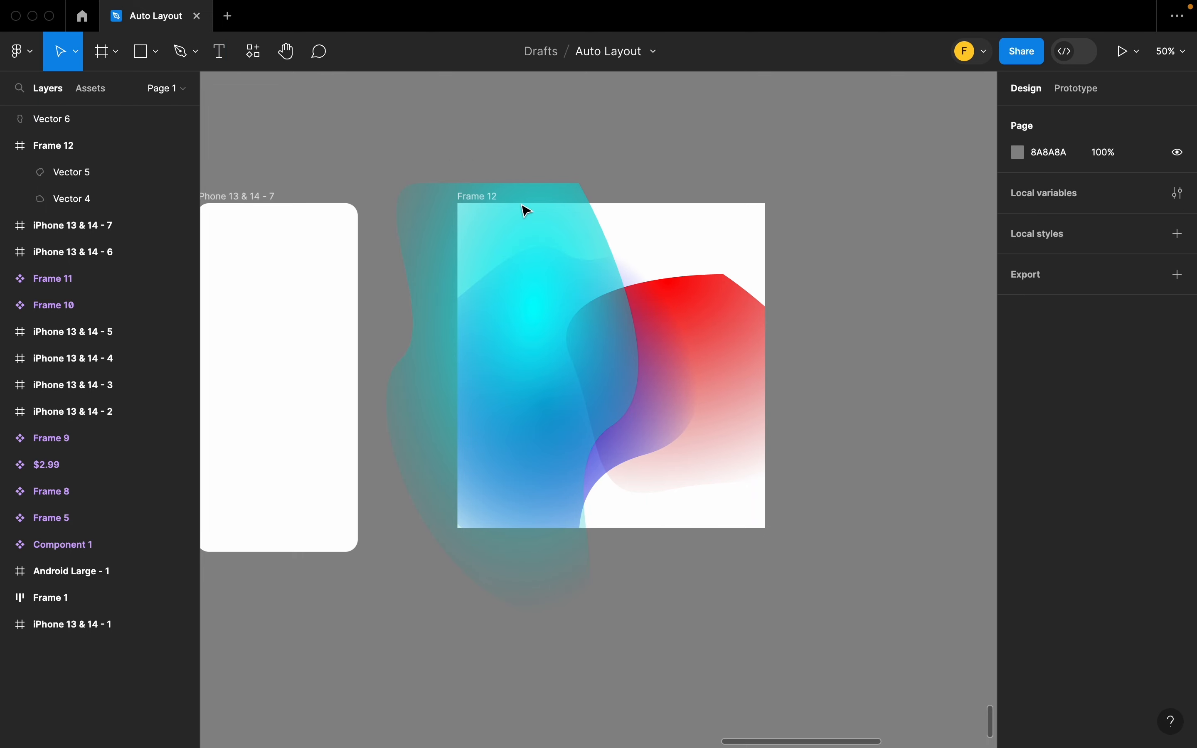
click(497, 286)
mouse_move(532, 294)
mouse_down()
mouse_move(551, 294)
mouse_move(523, 296)
mouse_up()
Step: Move the centre of the dark blue shape's radial gradient straight up towards the shape's upper part
click(673, 384)
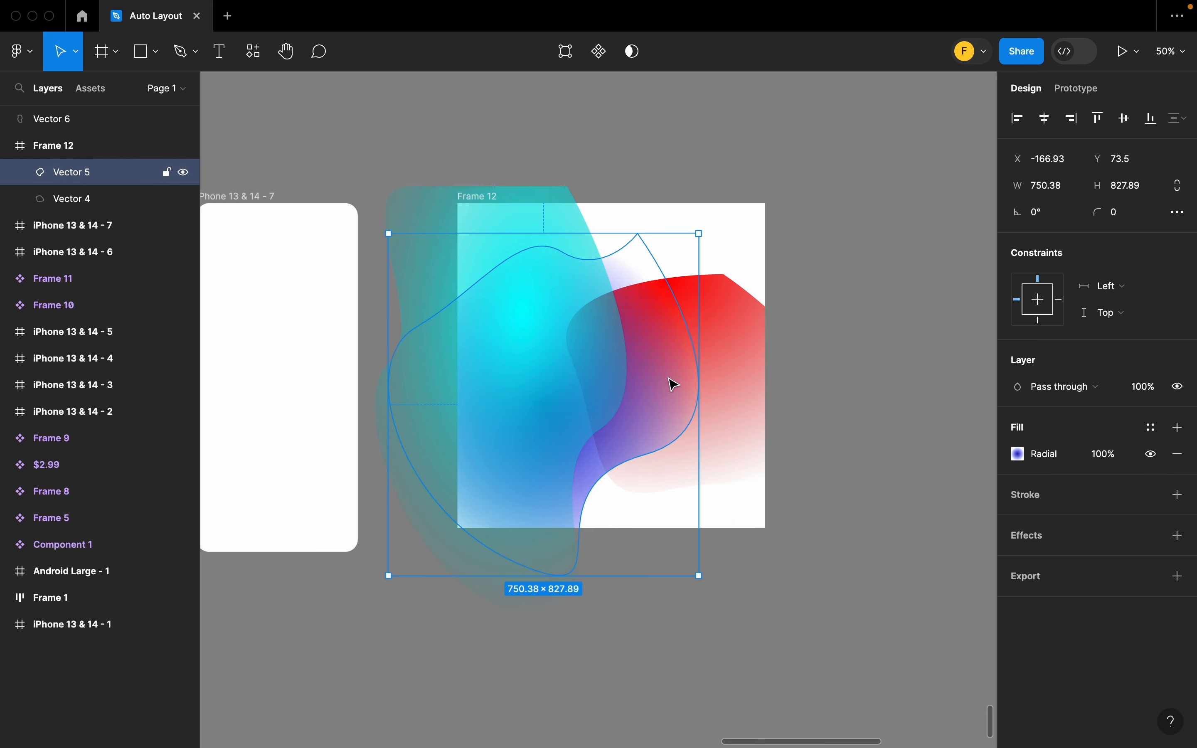
double_click(673, 384)
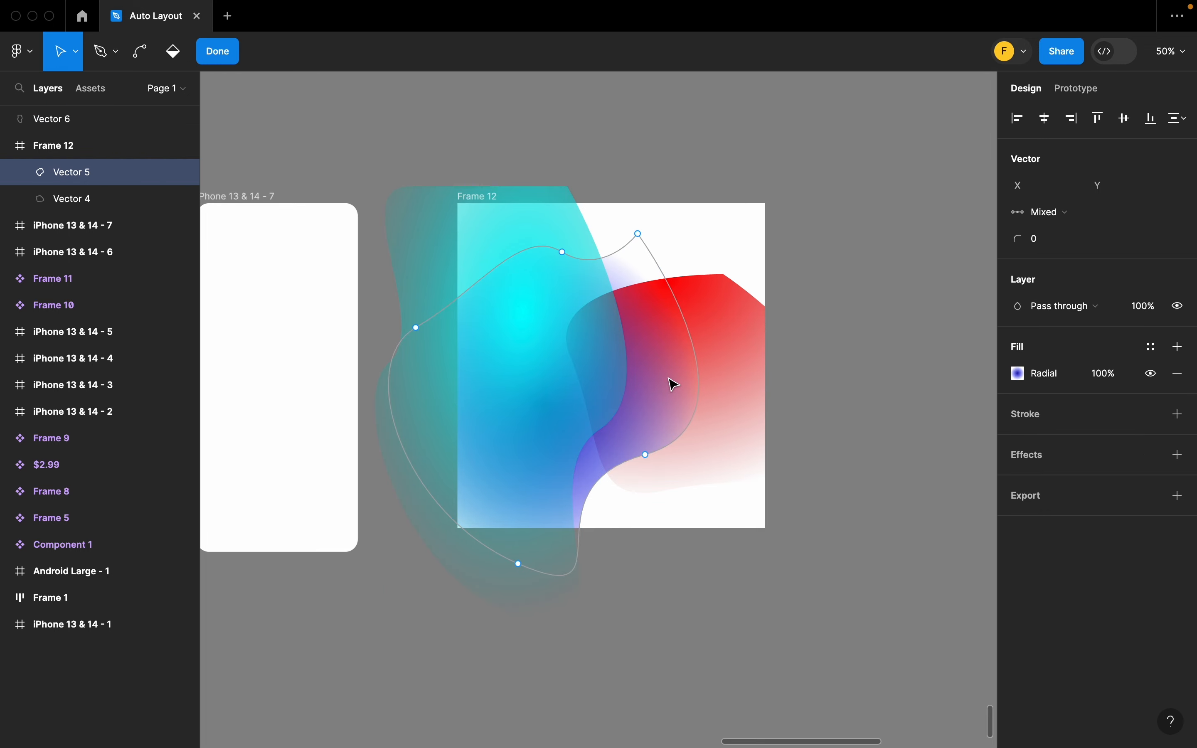
click(1018, 373)
drag(544, 406, 544, 308)
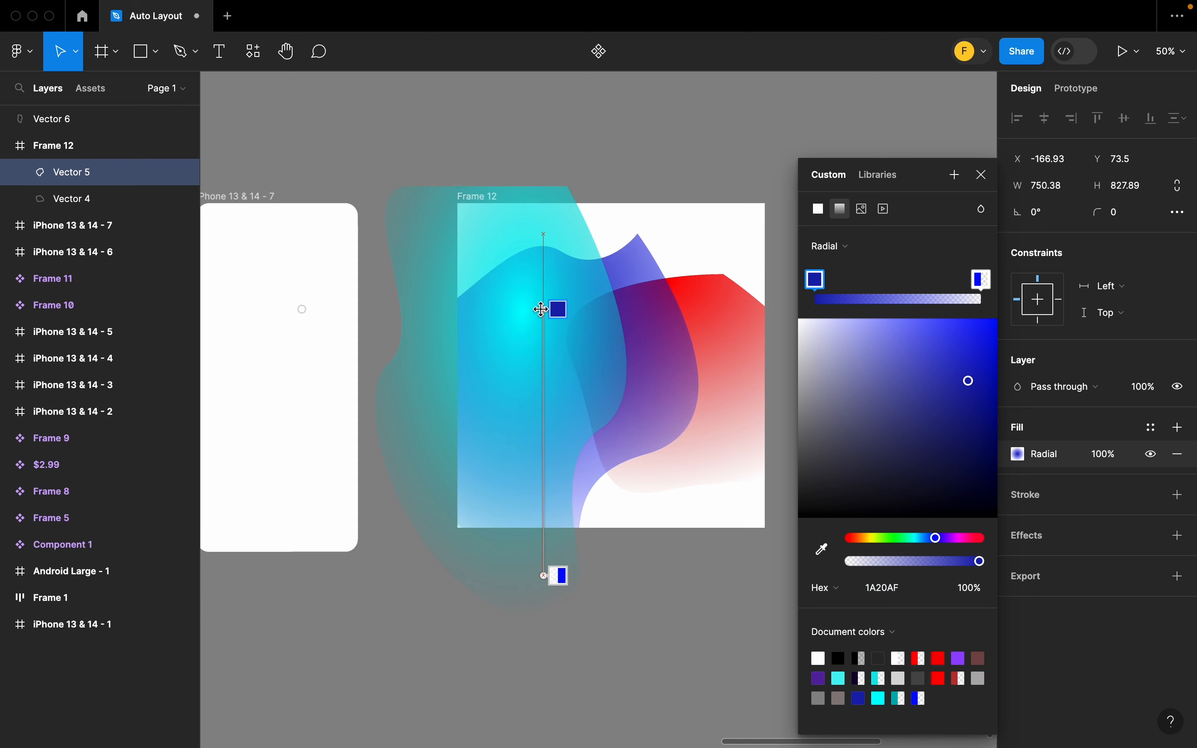
click(980, 175)
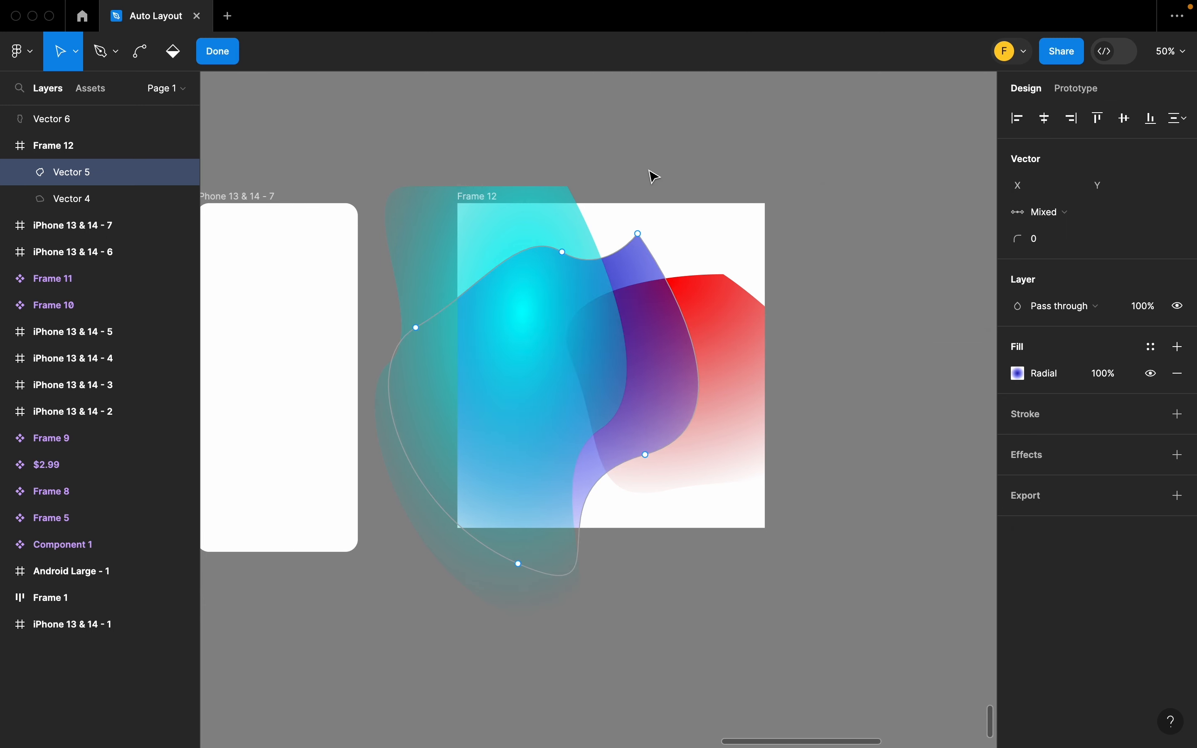
Step: Nest the cyan shape, Vector 6, inside Frame 12 as its topmost layer, above Vector 5
click(83, 120)
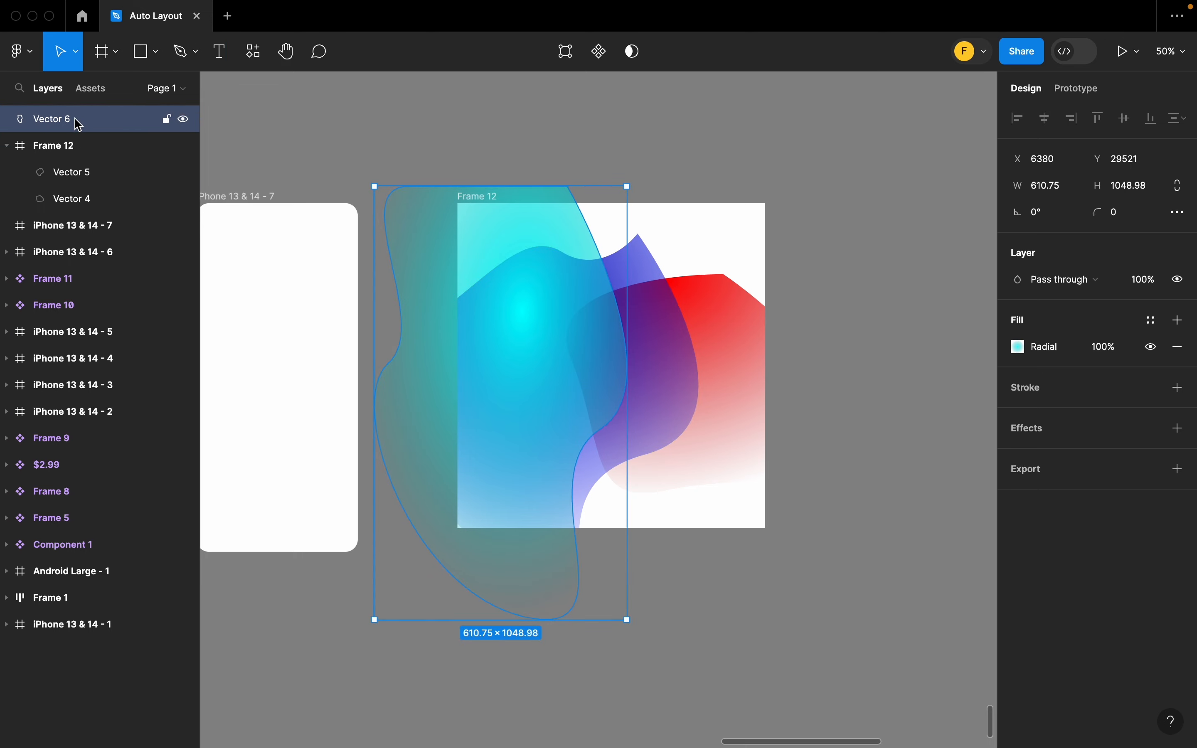
drag(83, 124, 125, 170)
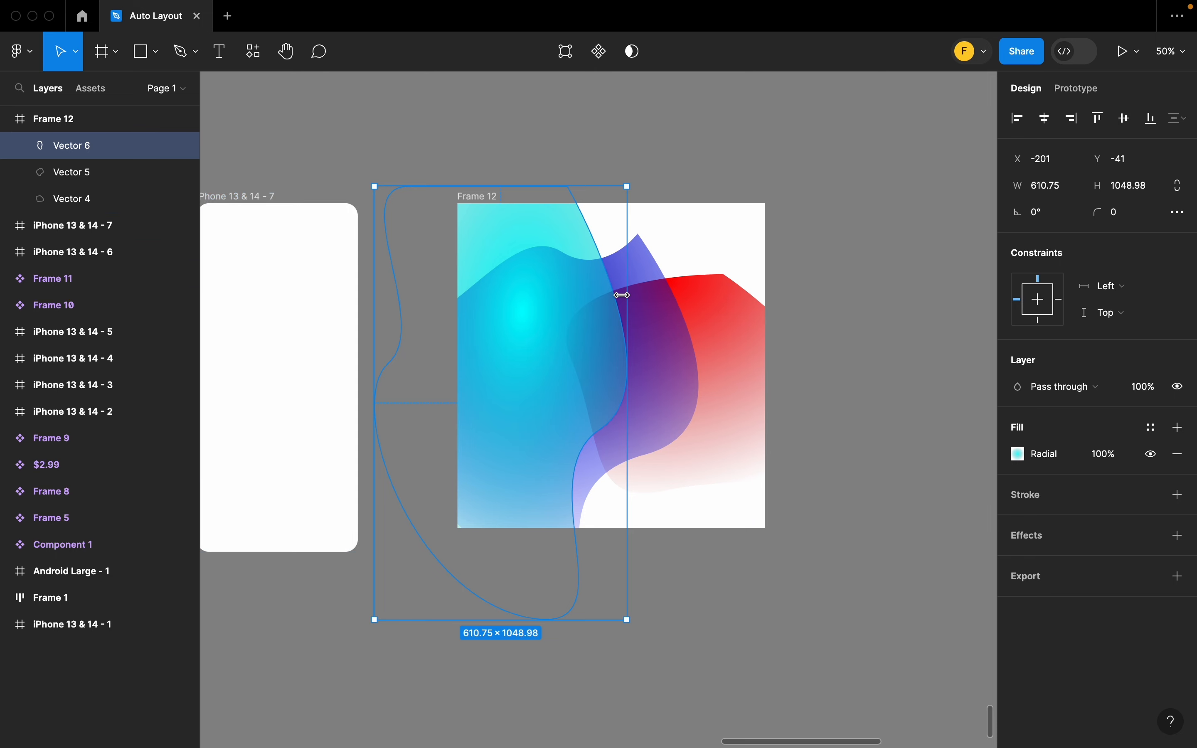
click(819, 216)
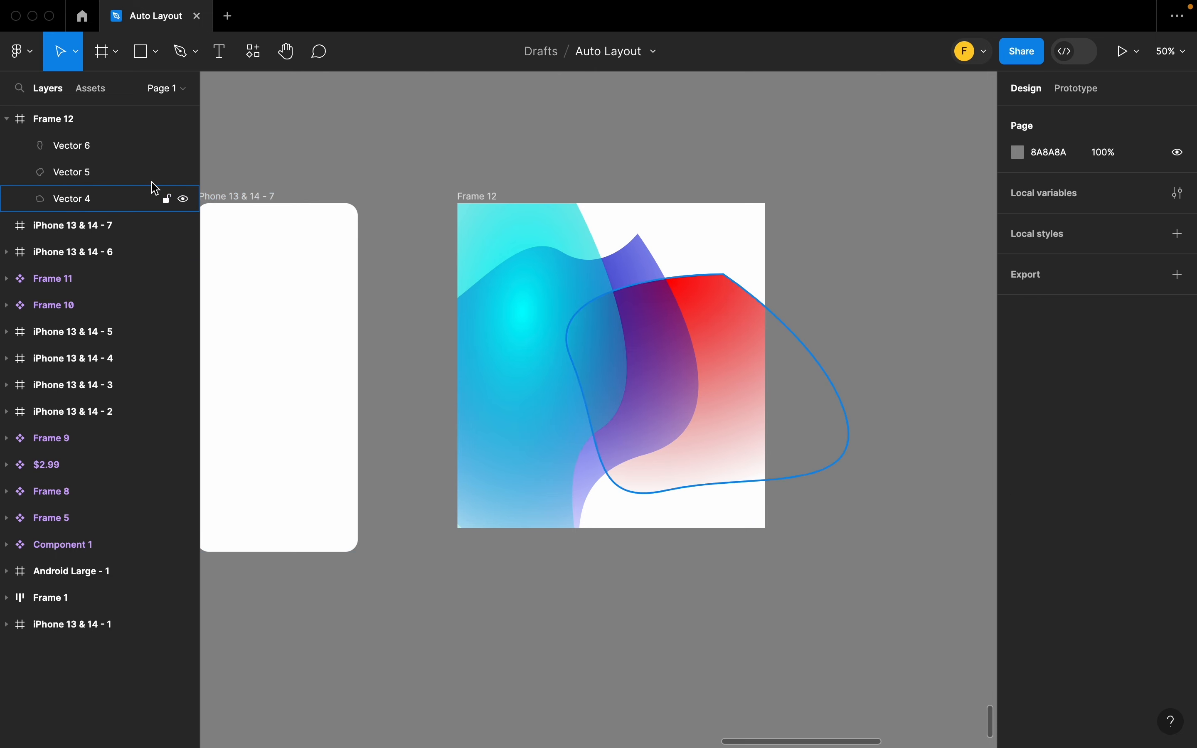
Step: Change Frame 12's white background fill to a linear gradient
click(468, 195)
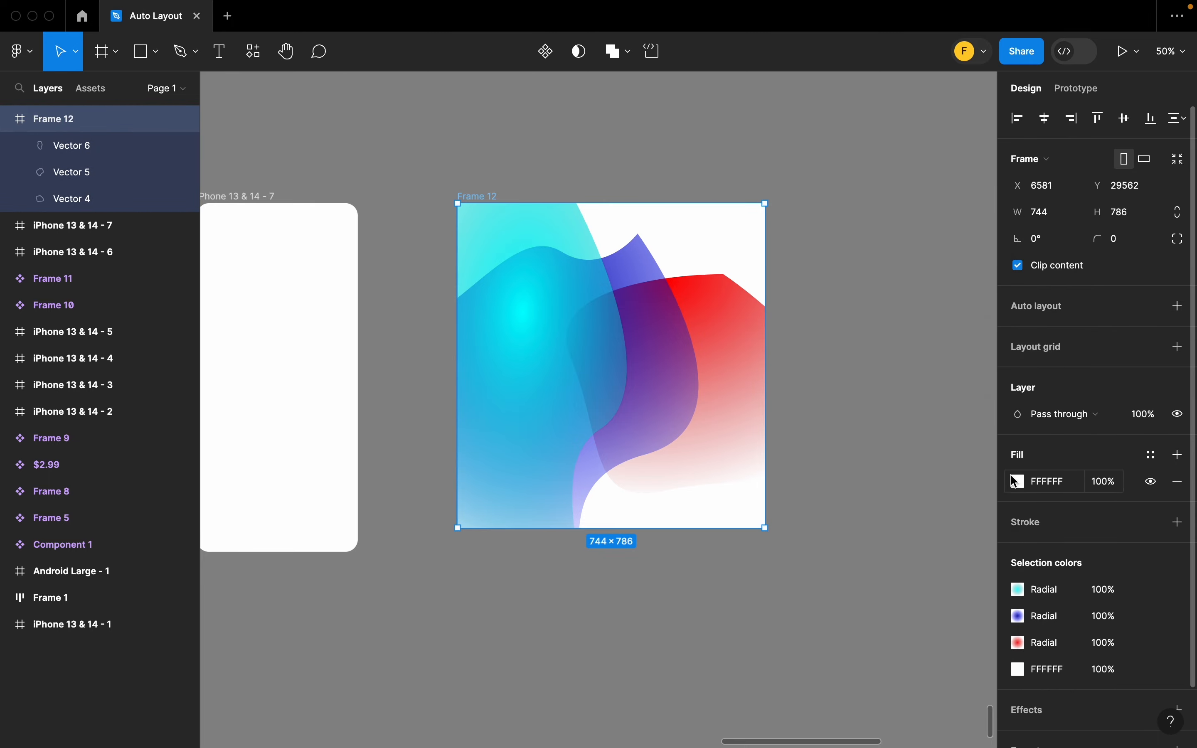
click(1016, 481)
click(843, 303)
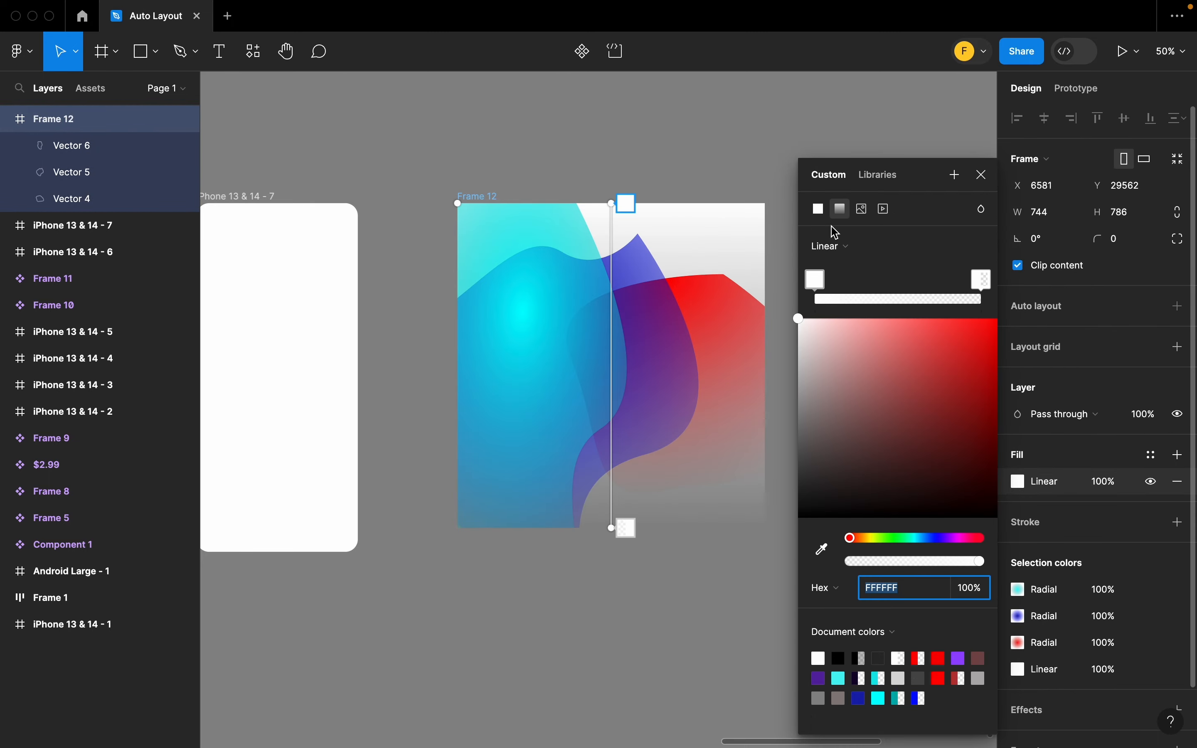
click(833, 245)
click(836, 245)
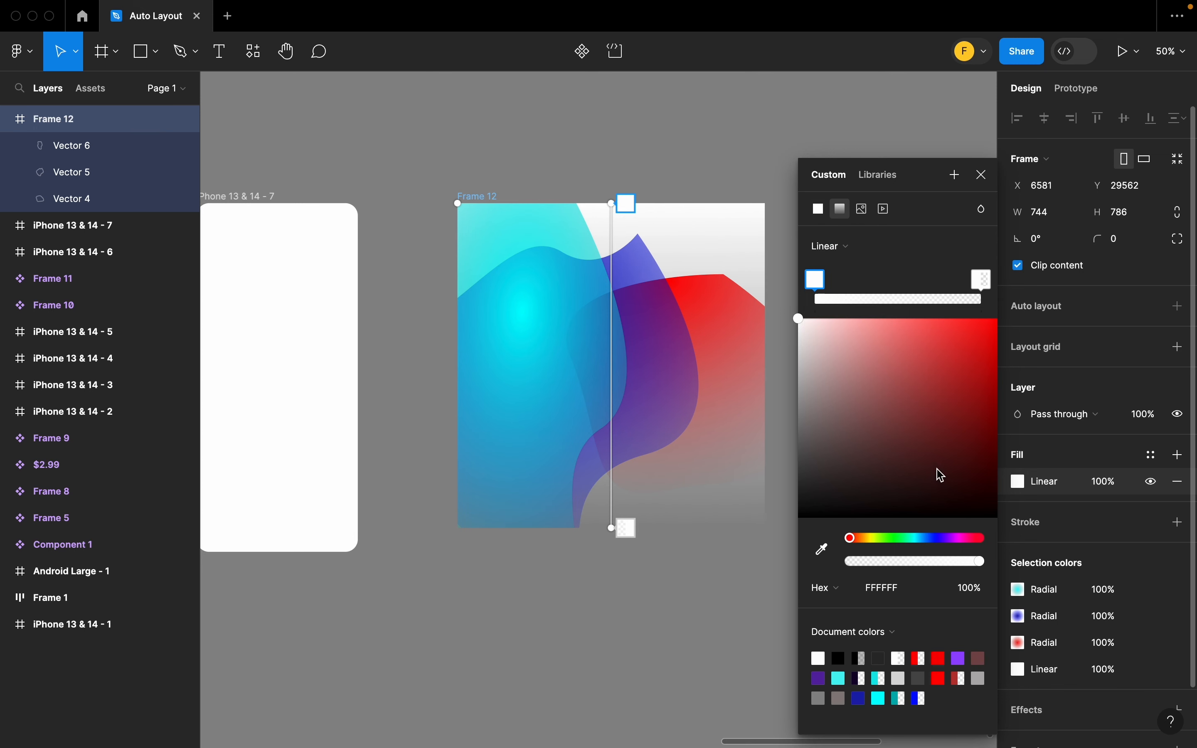
Step: Colour Frame 12's background gradient dark red at the first stop and E2A1A1 at the transparent end stop
drag(889, 429, 859, 351)
click(982, 280)
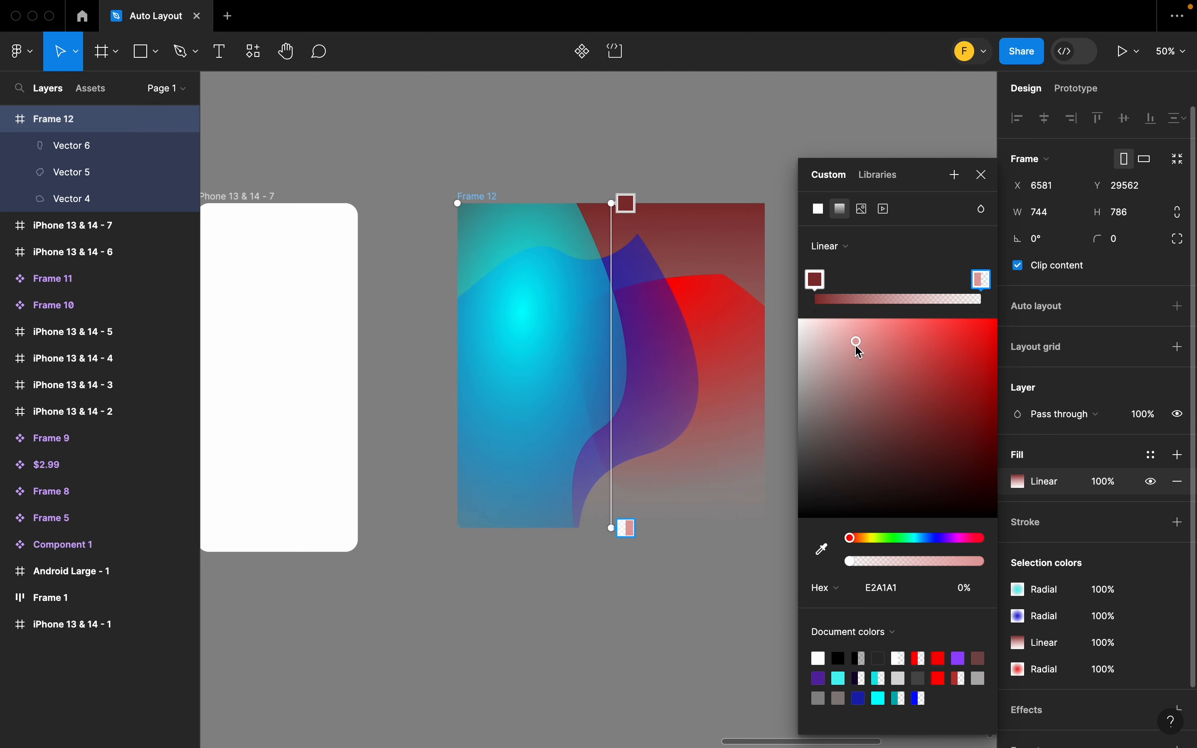
click(983, 174)
click(827, 244)
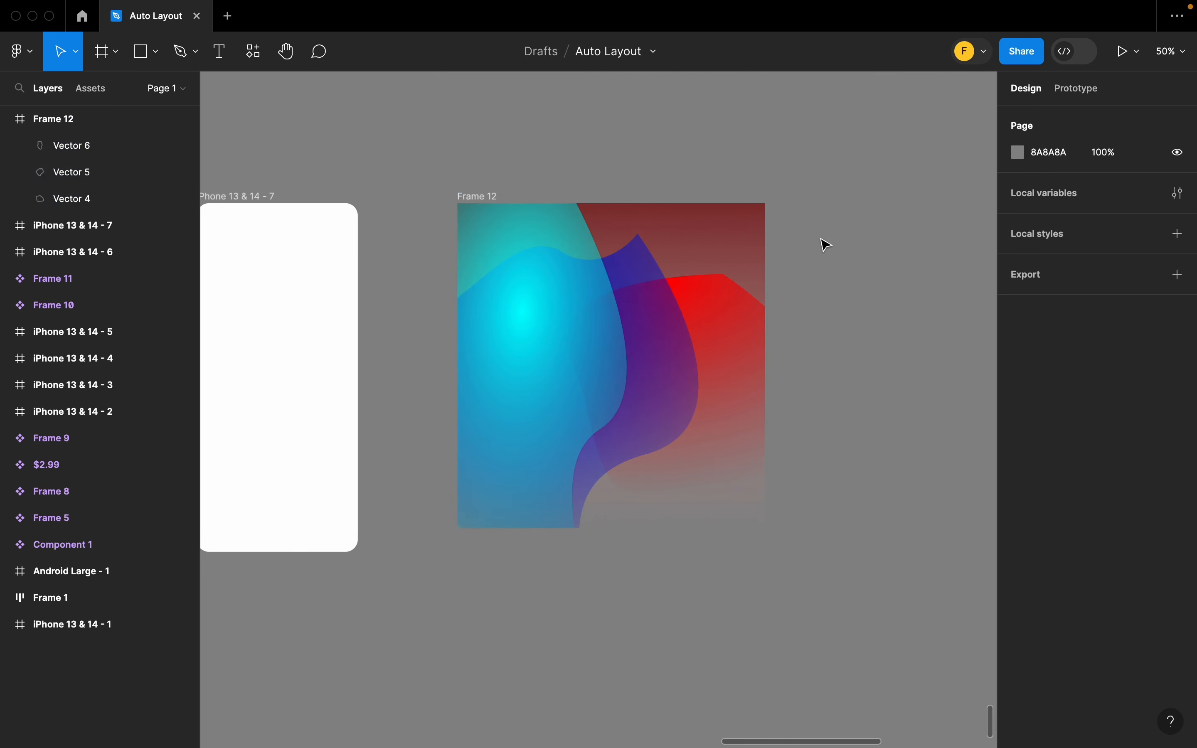
Step: Move the dark blue shape up and slightly right in Frame 12, and move the red shape to X 241, Y 114
click(640, 302)
drag(635, 283, 647, 257)
click(750, 332)
double_click(751, 308)
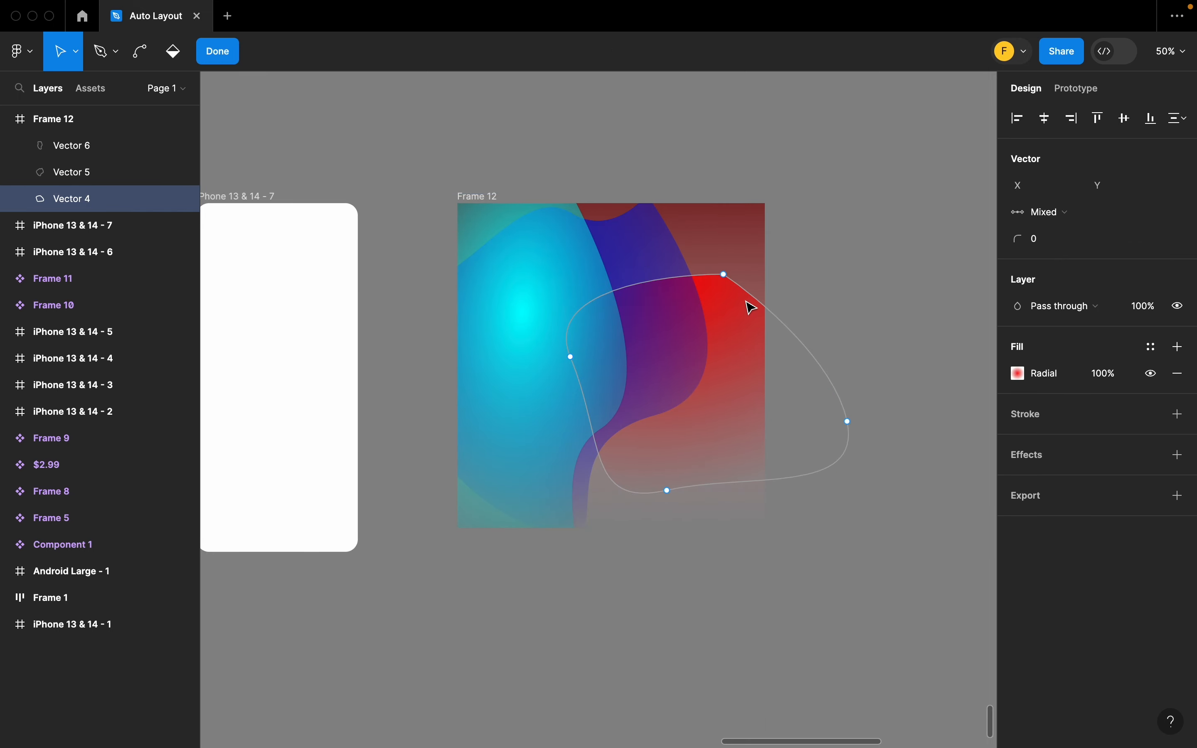
click(224, 57)
drag(735, 342, 726, 321)
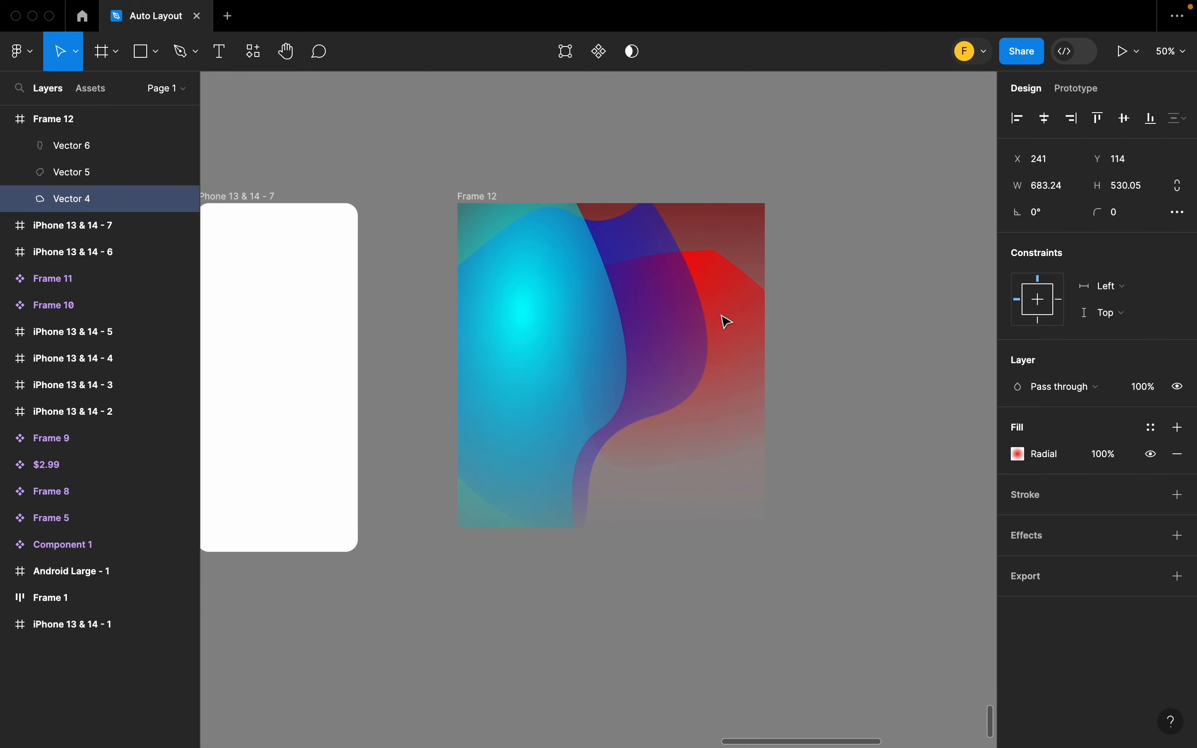
click(934, 258)
Step: Turn Frame 12 into a component and add a second variant of it
scroll(930, 256, down, 3)
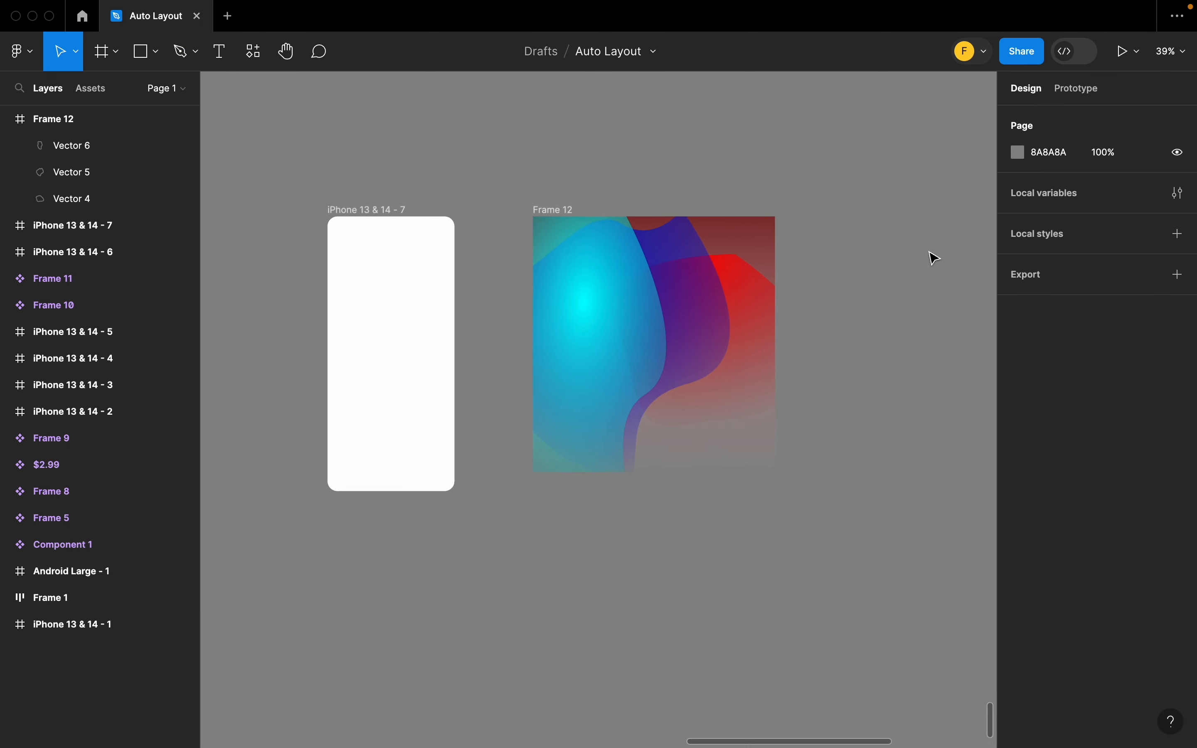
scroll(465, 219, right, 5)
click(348, 213)
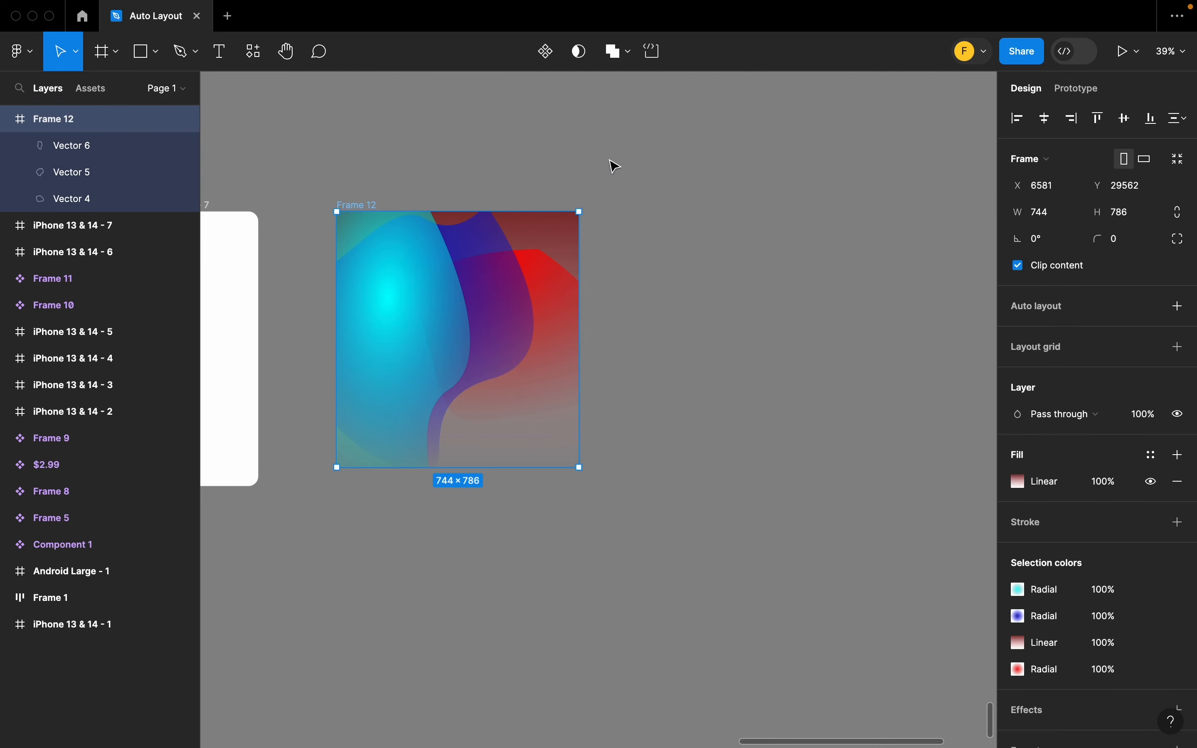
click(547, 54)
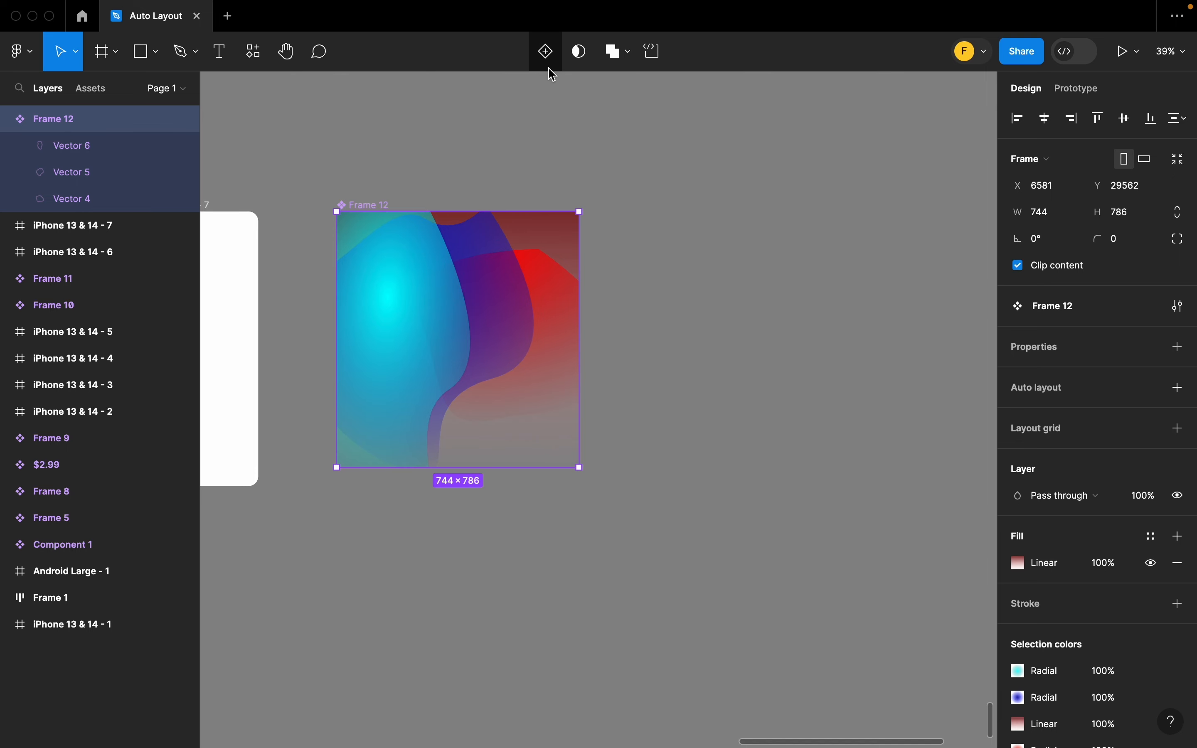
click(551, 53)
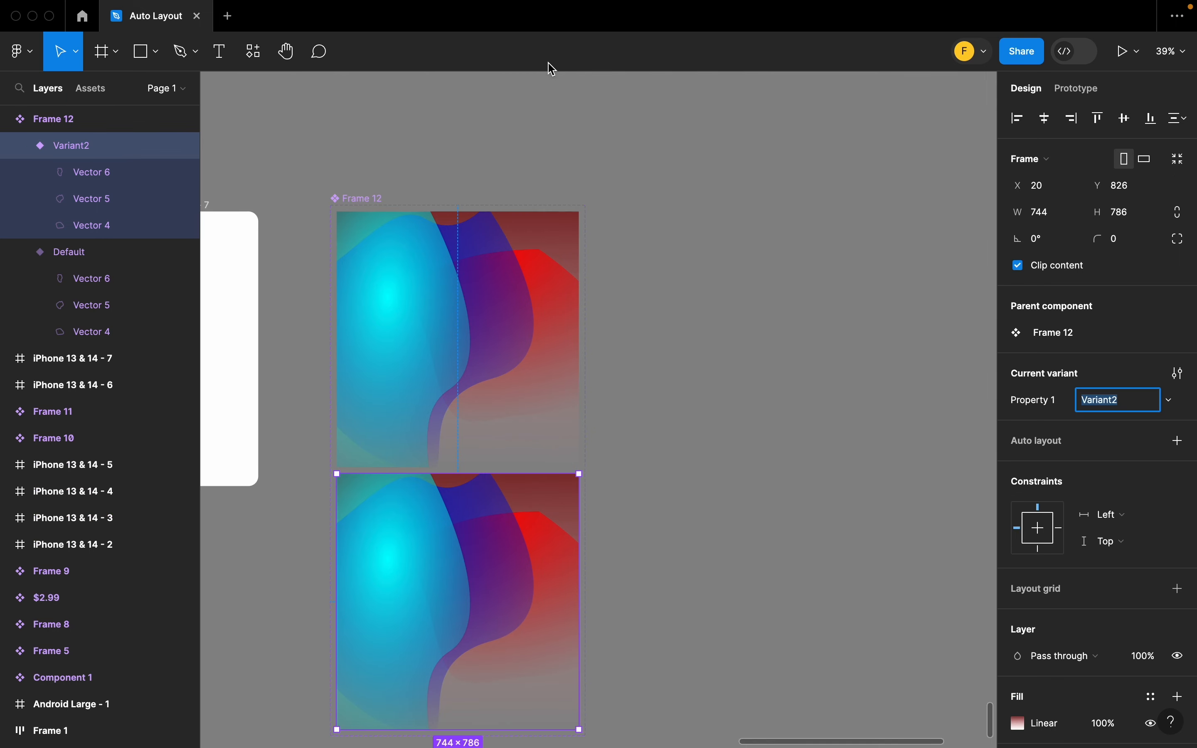
scroll(636, 483, down, 3)
scroll(535, 424, up, 1)
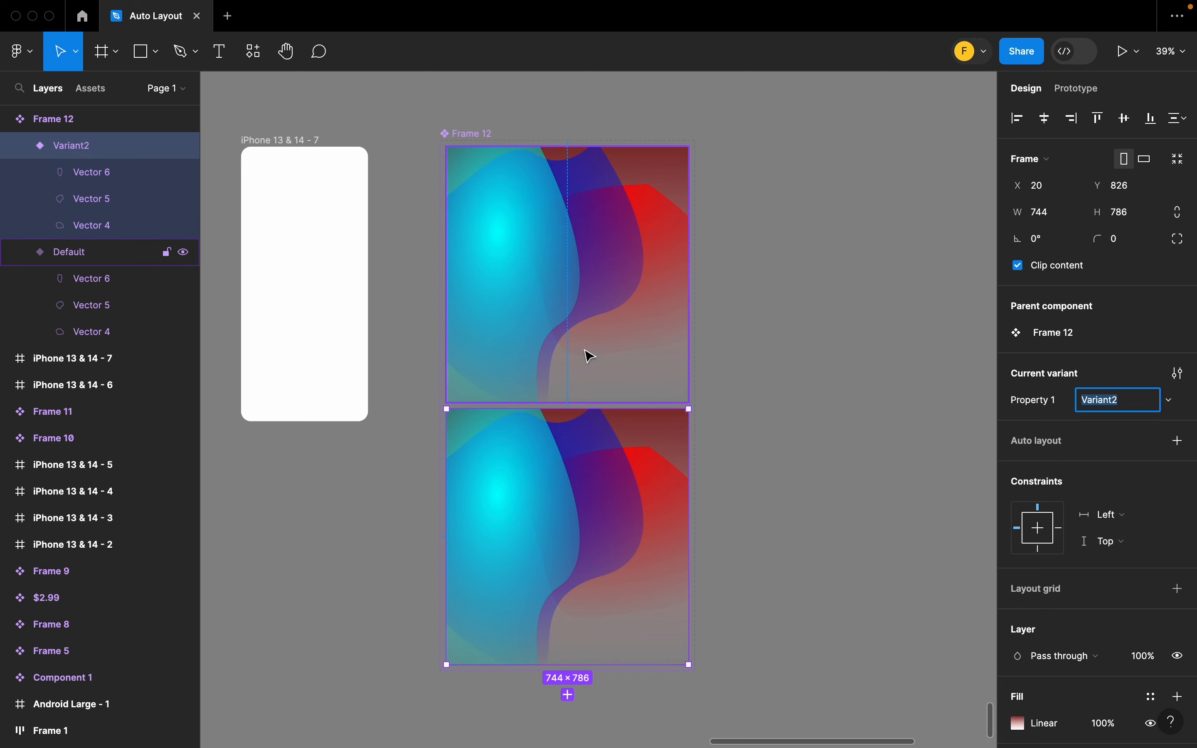
click(713, 468)
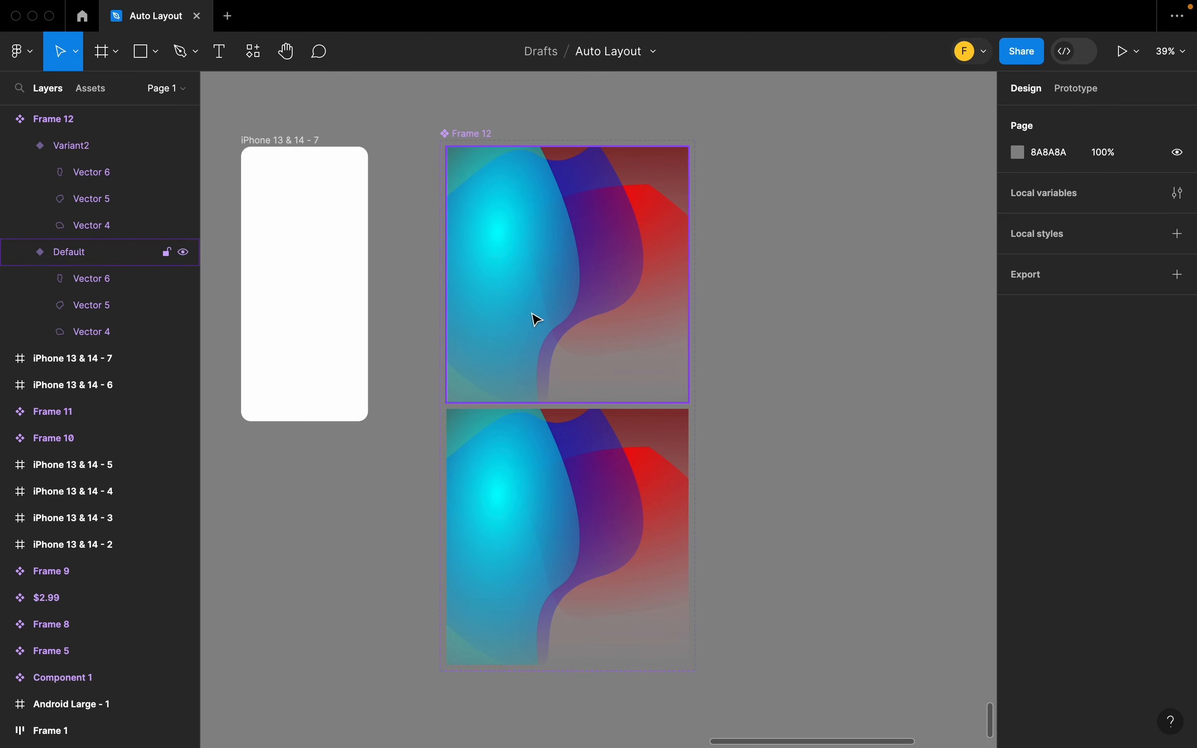
Step: Rotate the cyan shape in Variant2 counterclockwise so that its lower end swings out across the frame
click(548, 486)
scroll(547, 486, up, 5)
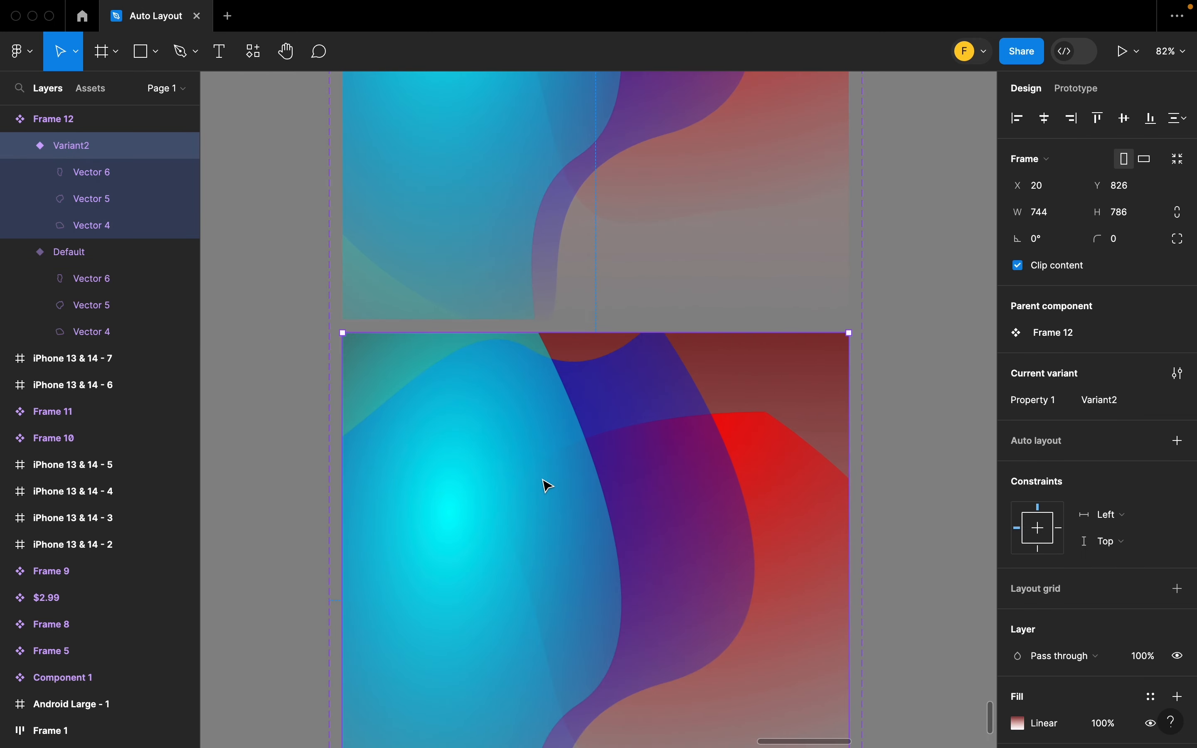
click(505, 564)
scroll(504, 564, down, 3)
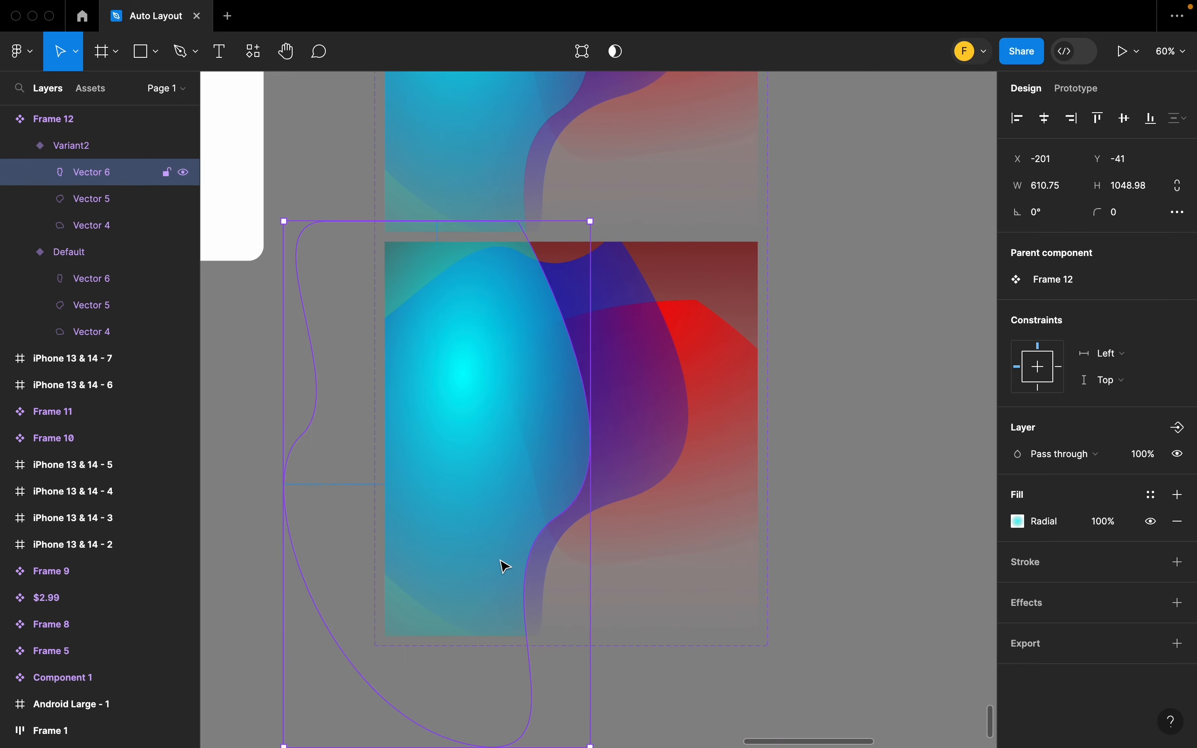
scroll(505, 564, down, 3)
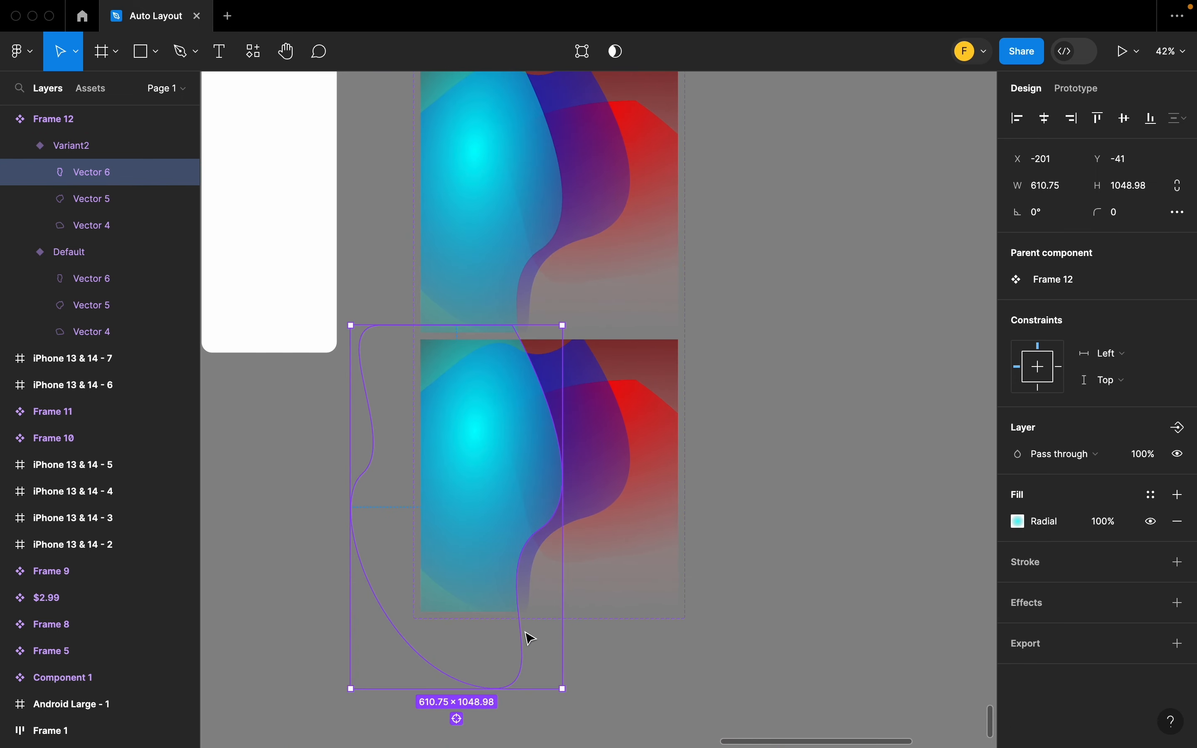
drag(564, 698, 673, 550)
Step: Rotate Variant2's dark blue shape clockwise and move its red shape straight up to the frame's upper edge
click(589, 415)
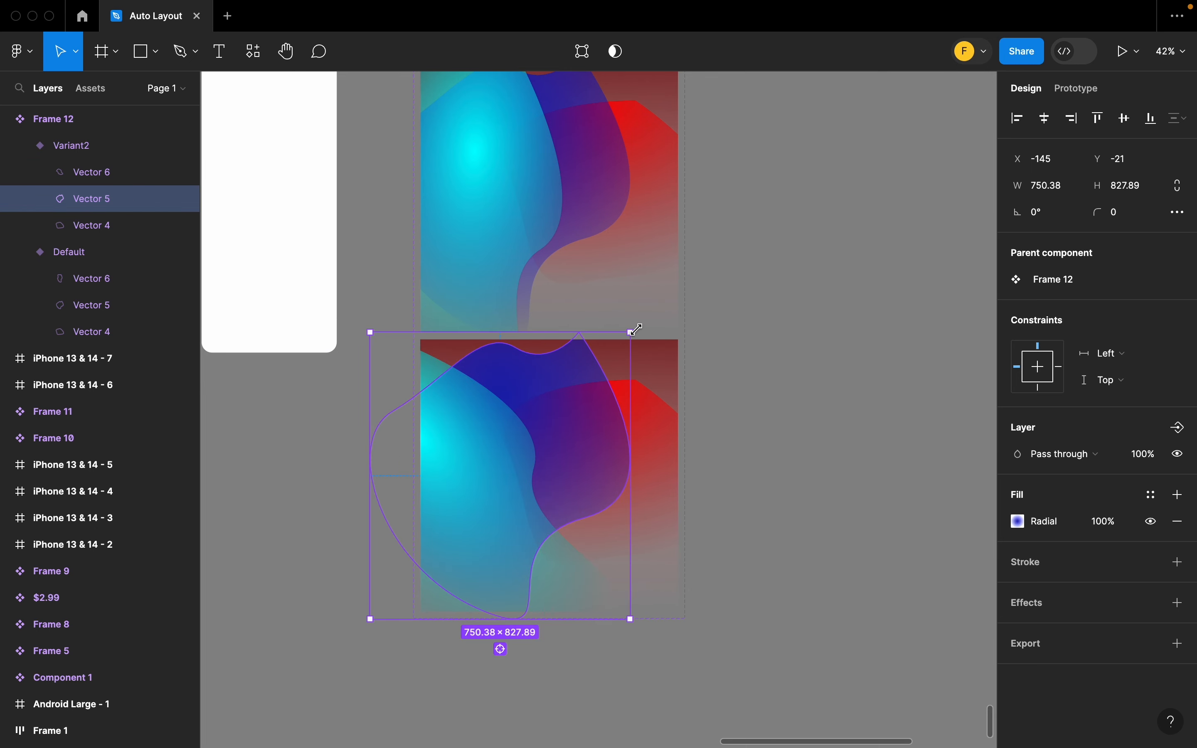
drag(635, 324, 747, 403)
click(666, 497)
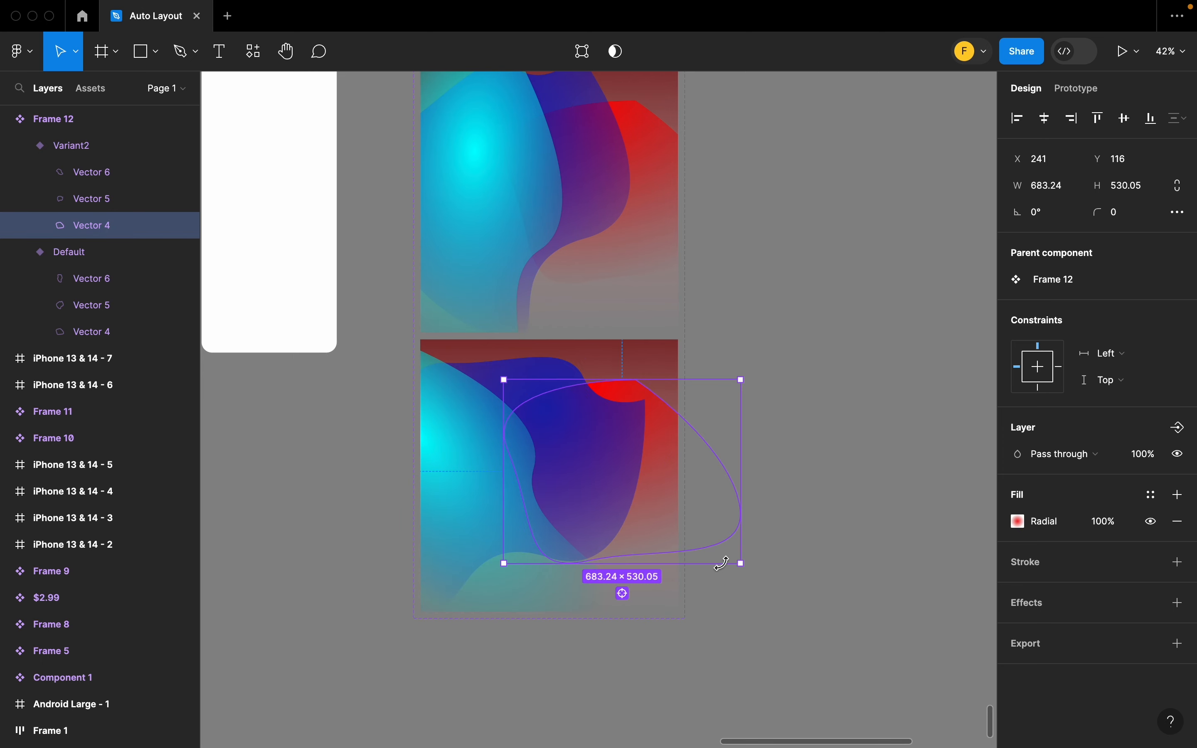
drag(662, 497, 663, 428)
click(828, 414)
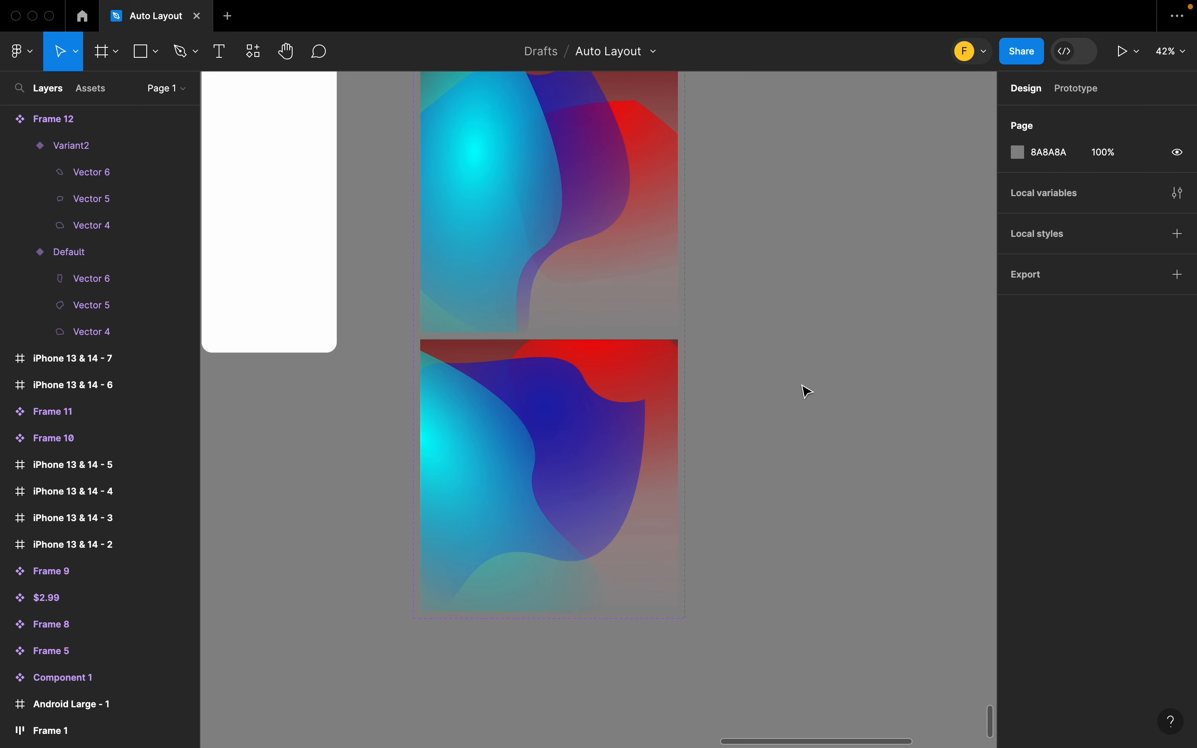
Step: Add a layer blur effect to the Default variant and increase its blur amount
scroll(787, 395, down, 3)
click(623, 263)
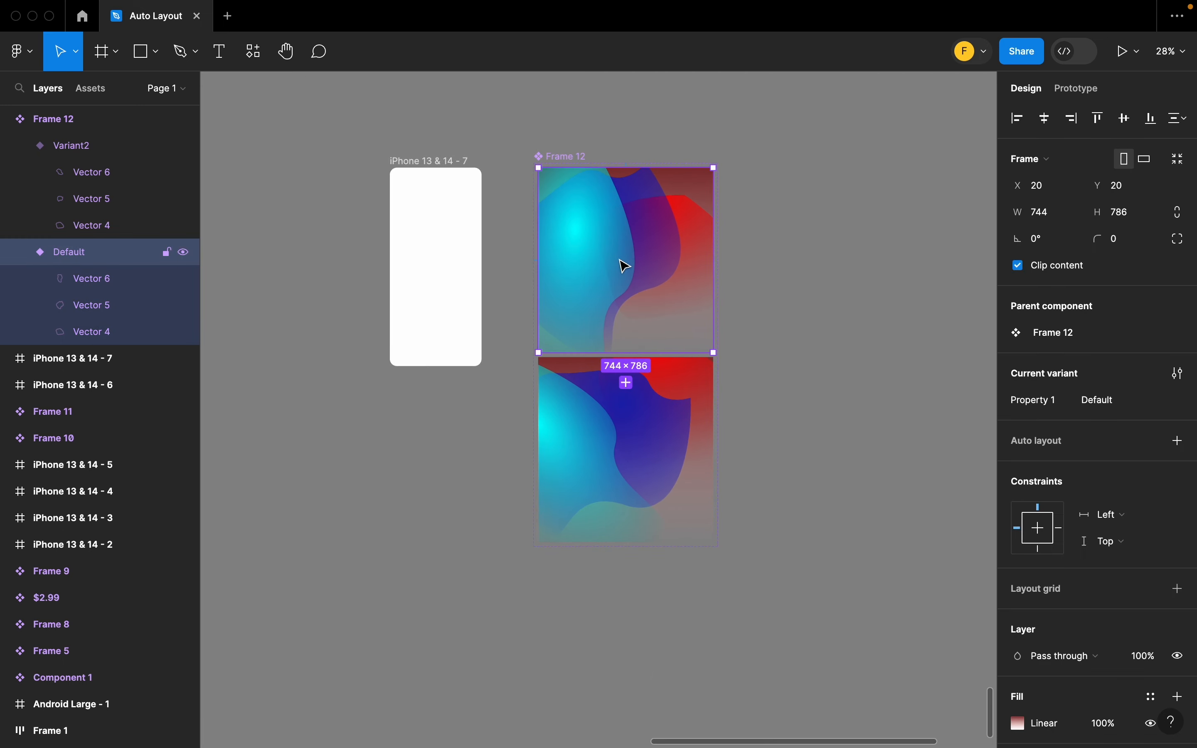
scroll(785, 492, down, 1)
scroll(785, 492, left, 1)
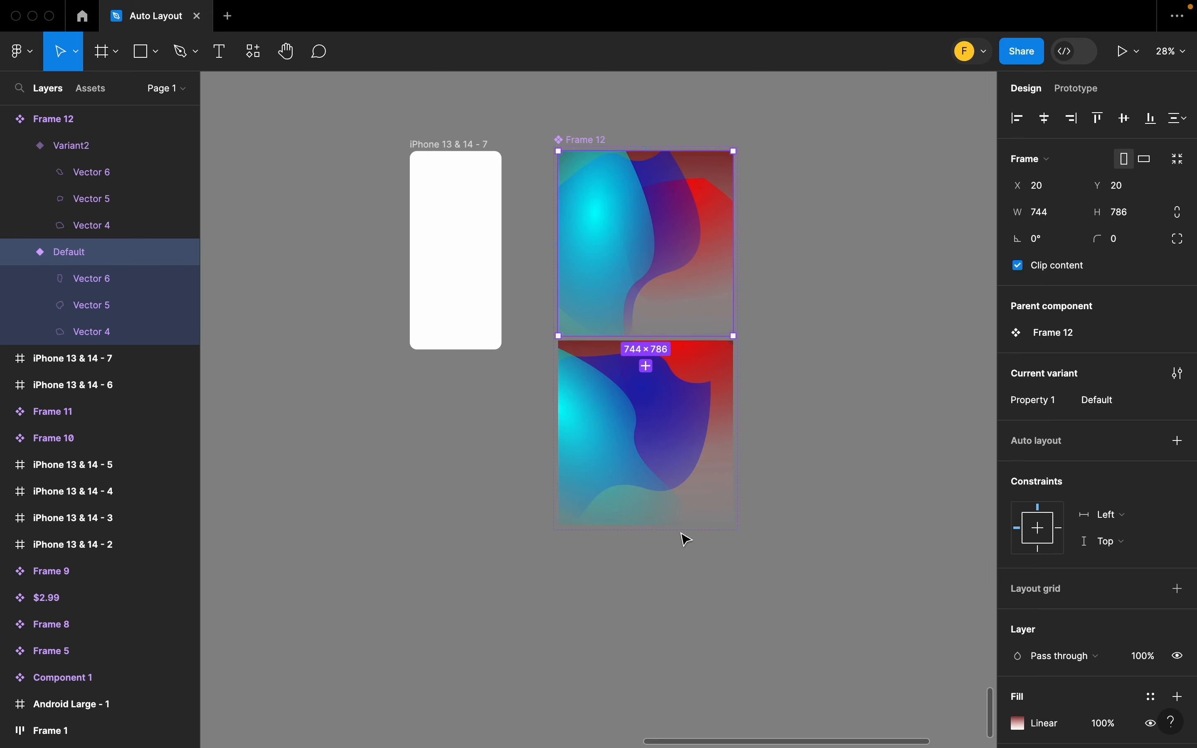
scroll(1061, 548, down, 6)
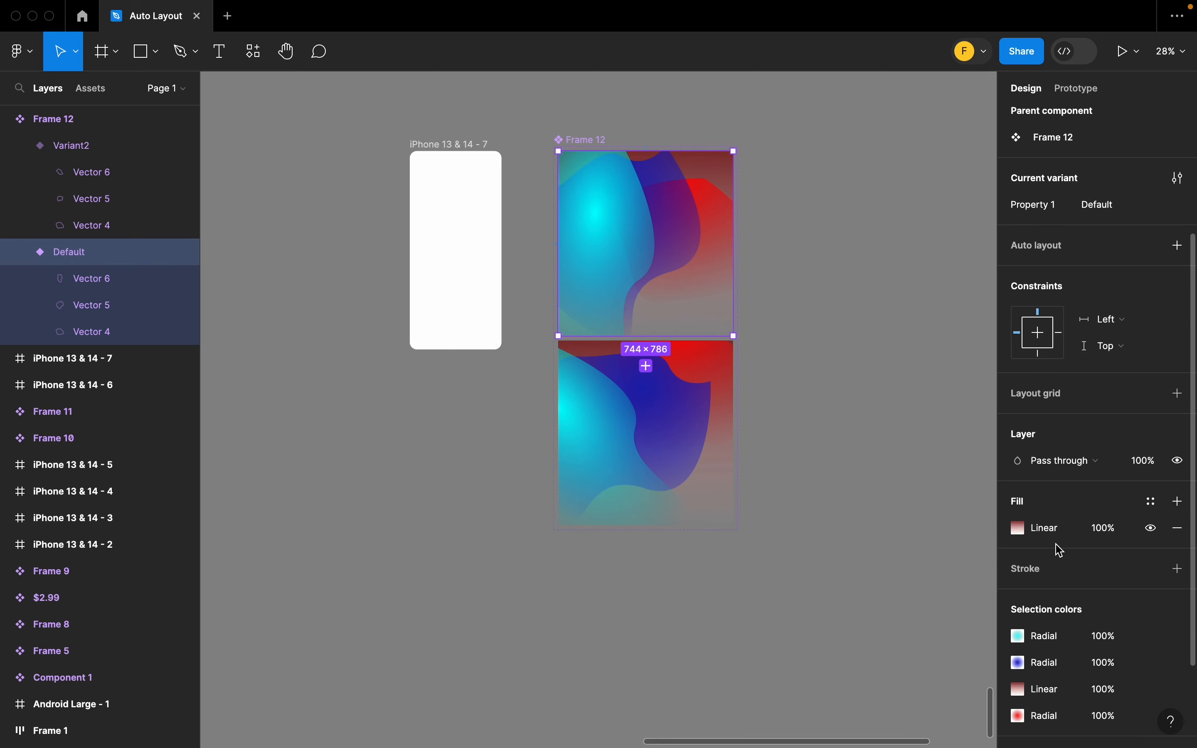
scroll(1061, 550, down, 1)
click(1179, 645)
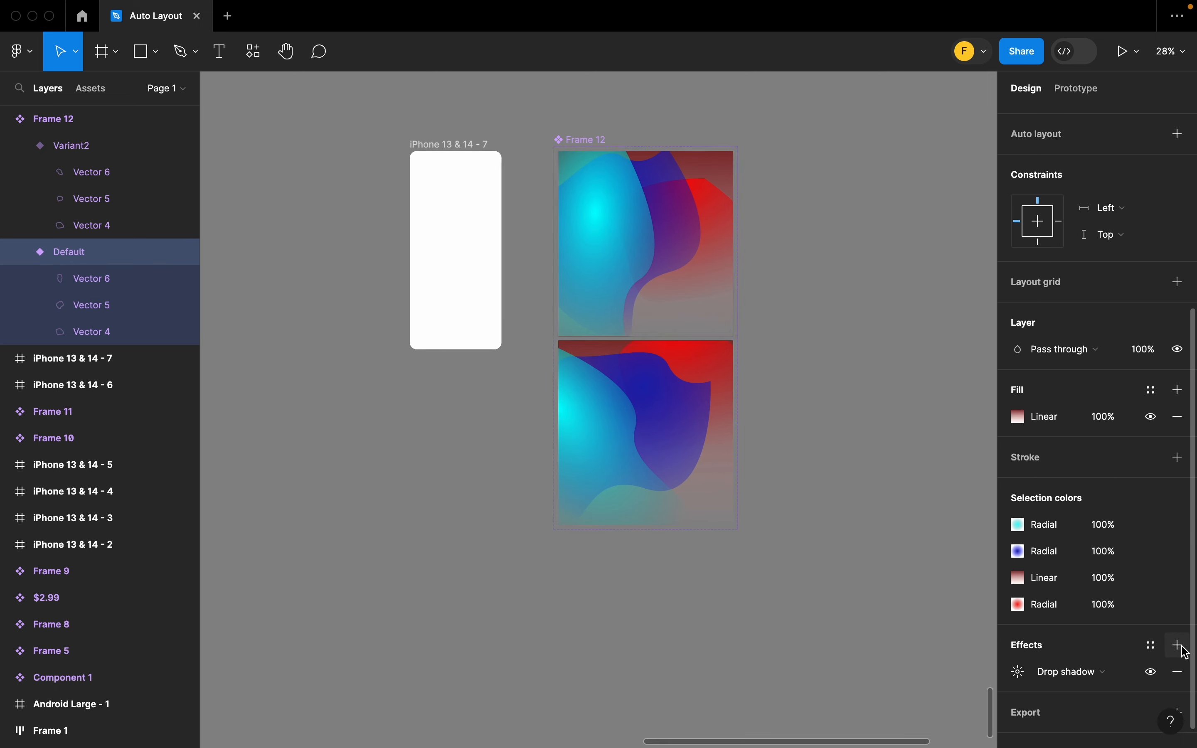
click(1058, 678)
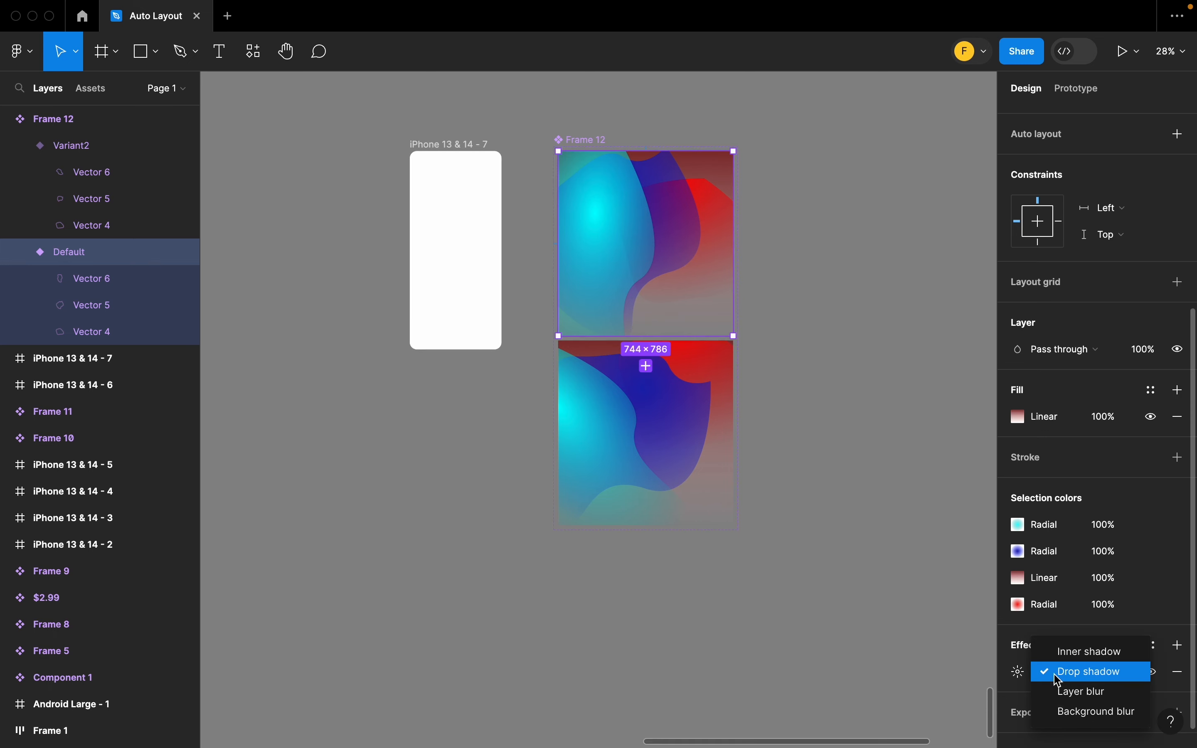
click(1064, 692)
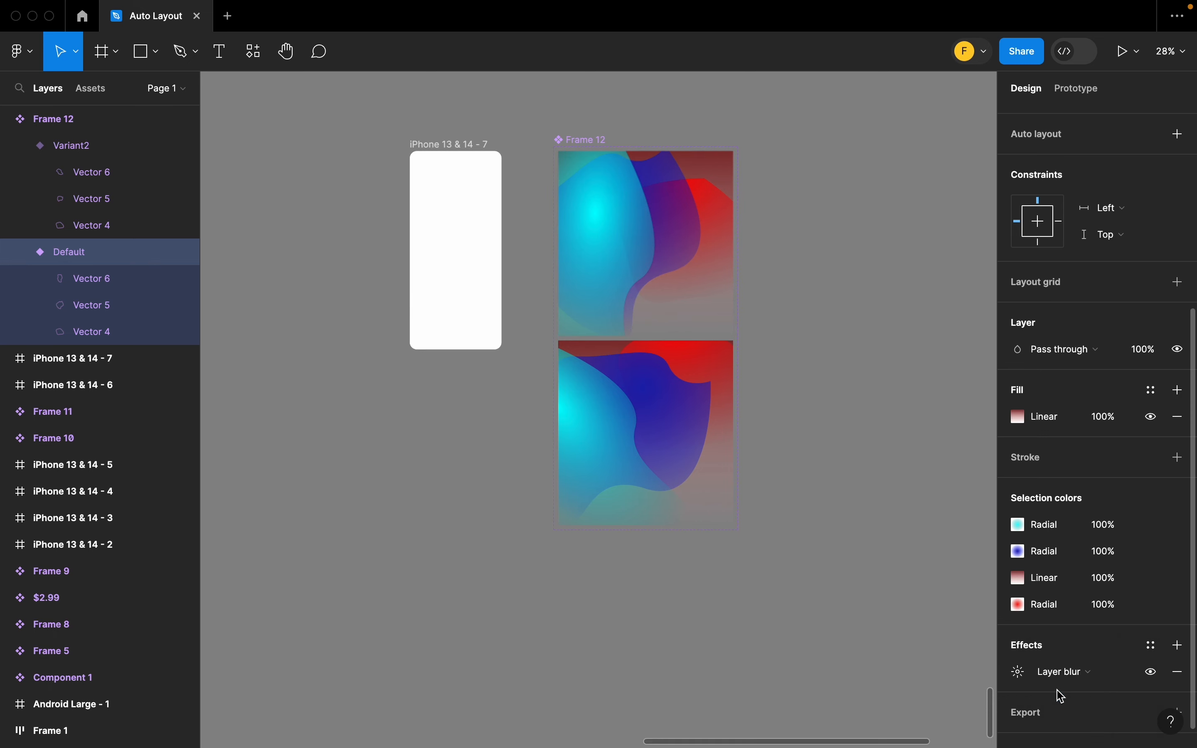
click(1020, 673)
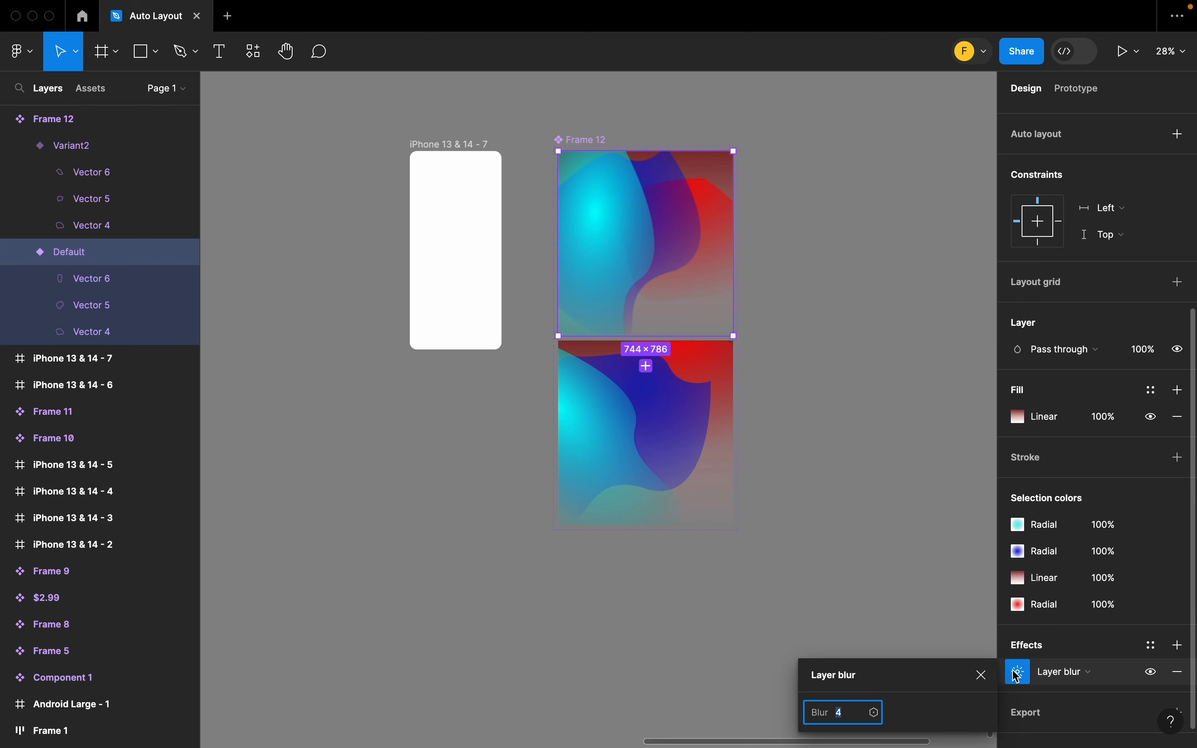
drag(818, 717, 916, 712)
click(887, 390)
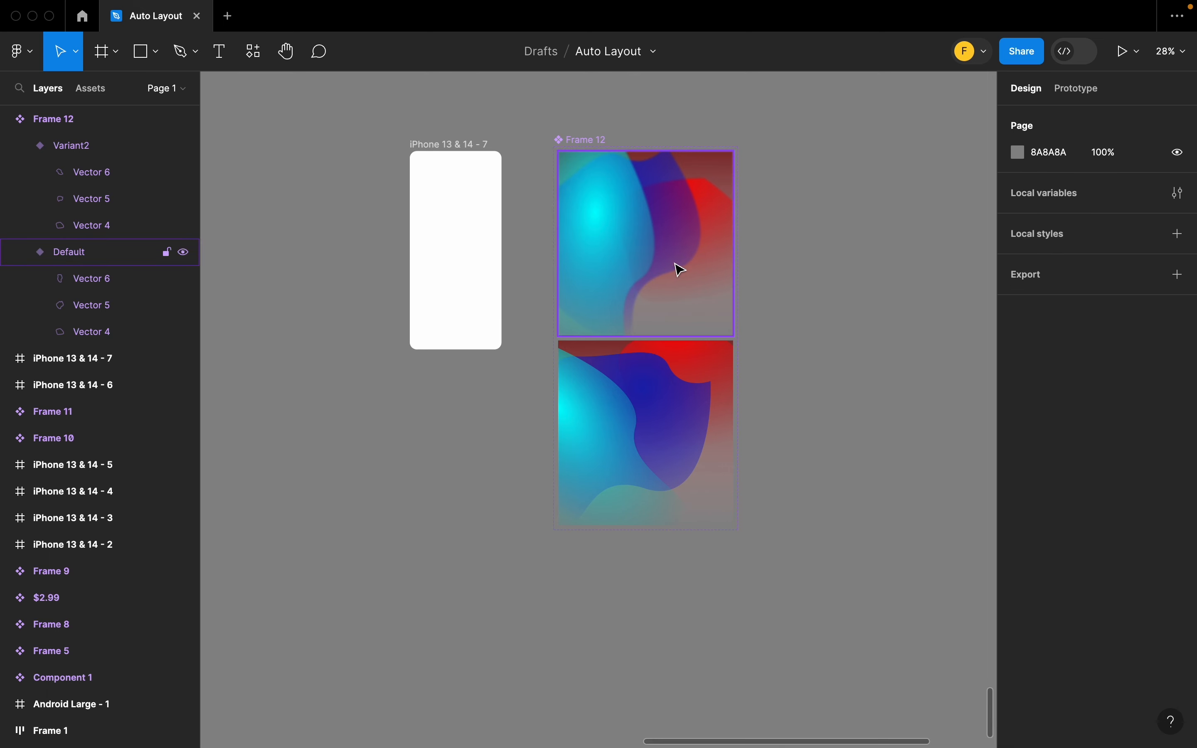
Step: Copy the Default variant's layer blur onto Variant2
click(673, 266)
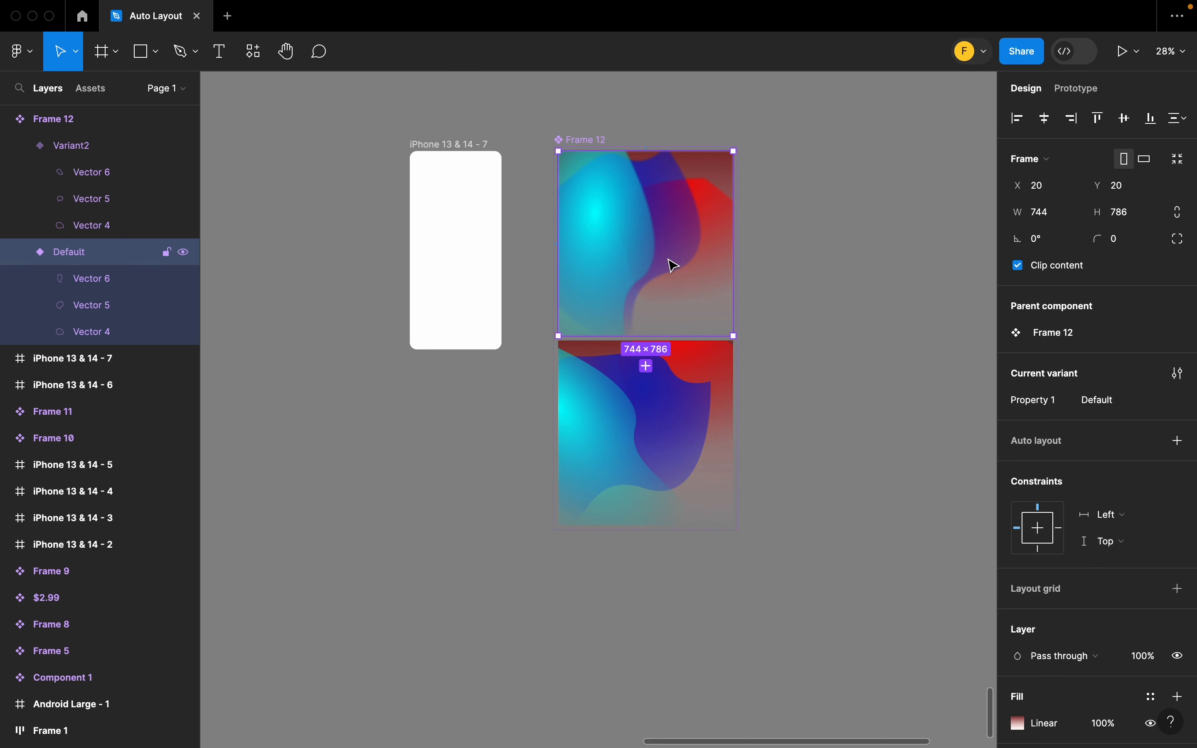
key(alt)
click(649, 380)
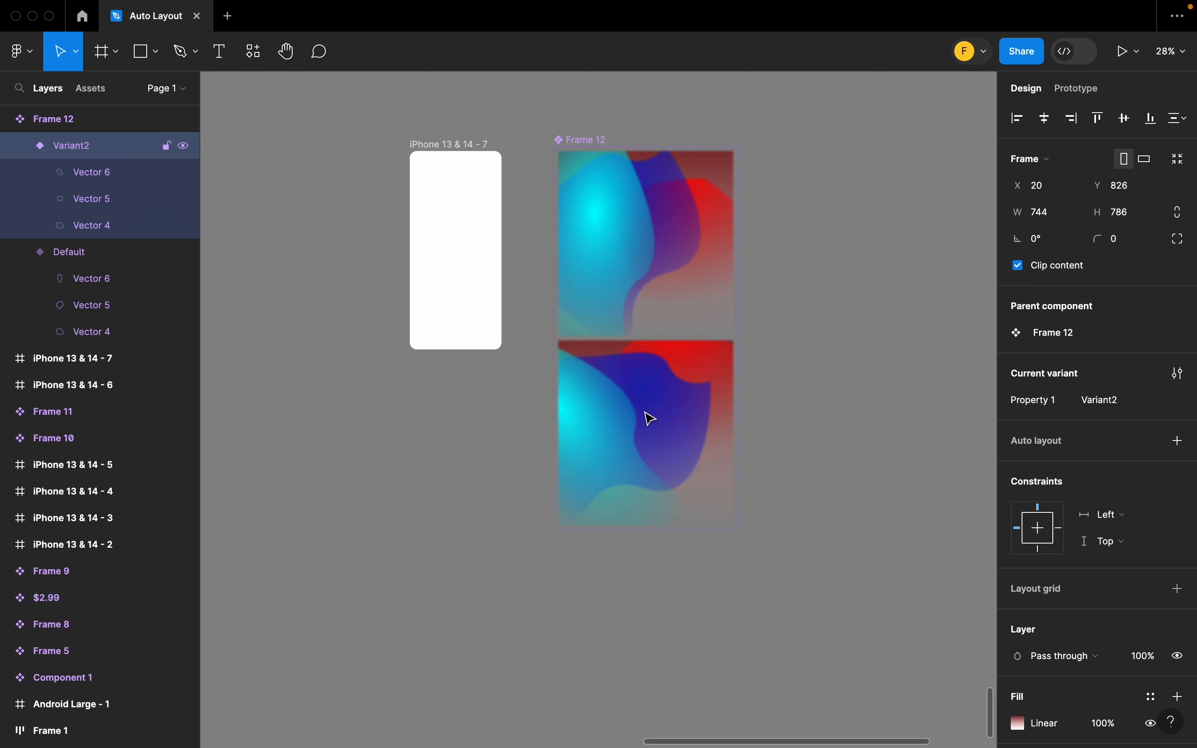
click(822, 421)
Step: Add a prototype connection from the Default variant to Variant2
scroll(766, 356, up, 5)
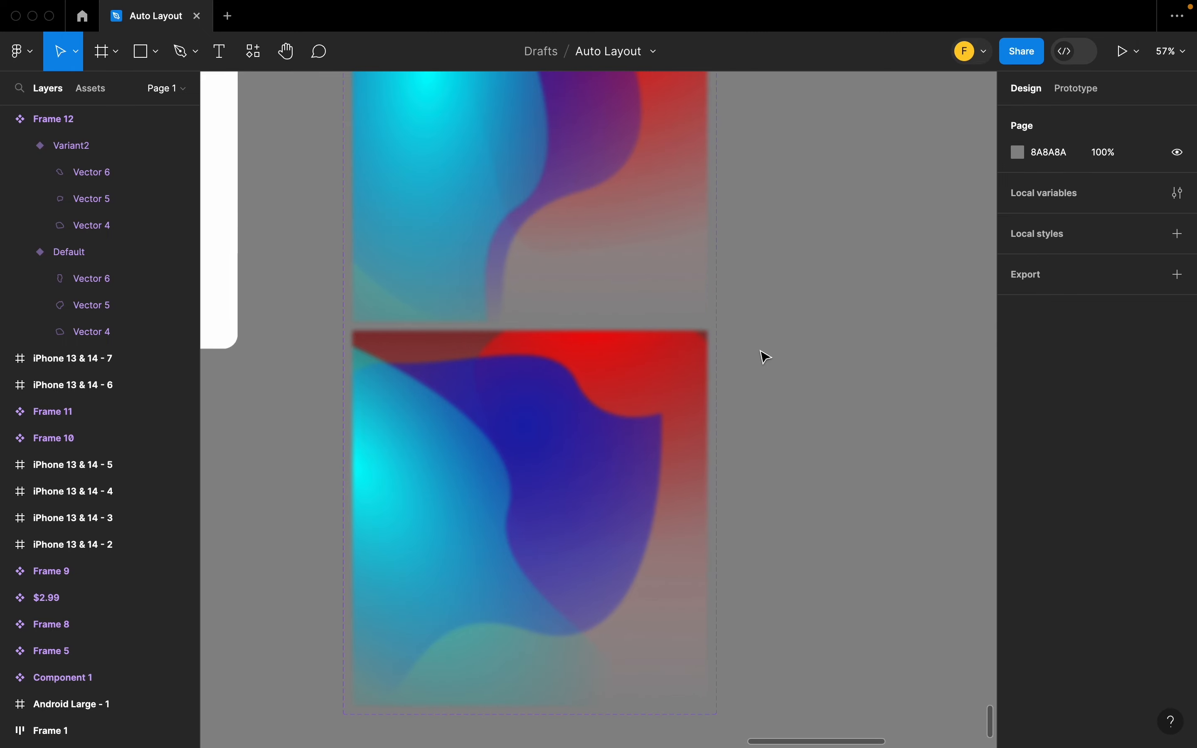
scroll(548, 342, up, 5)
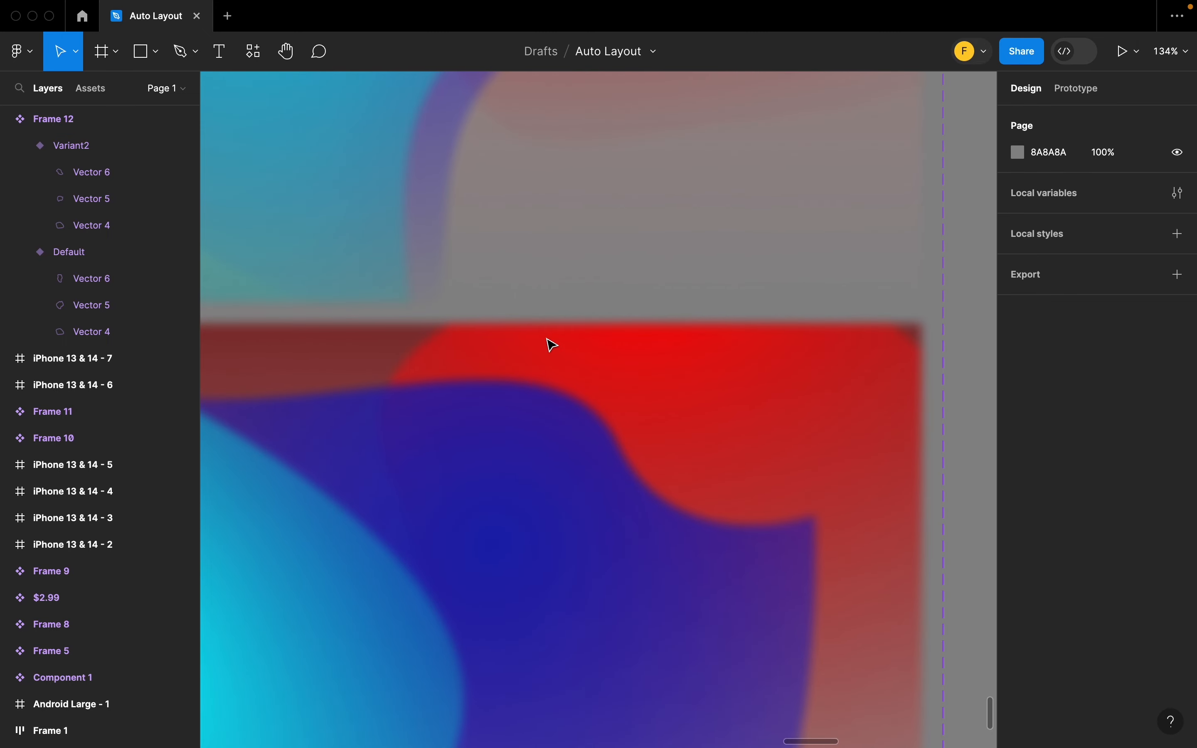
click(523, 290)
click(494, 347)
scroll(474, 434, down, 5)
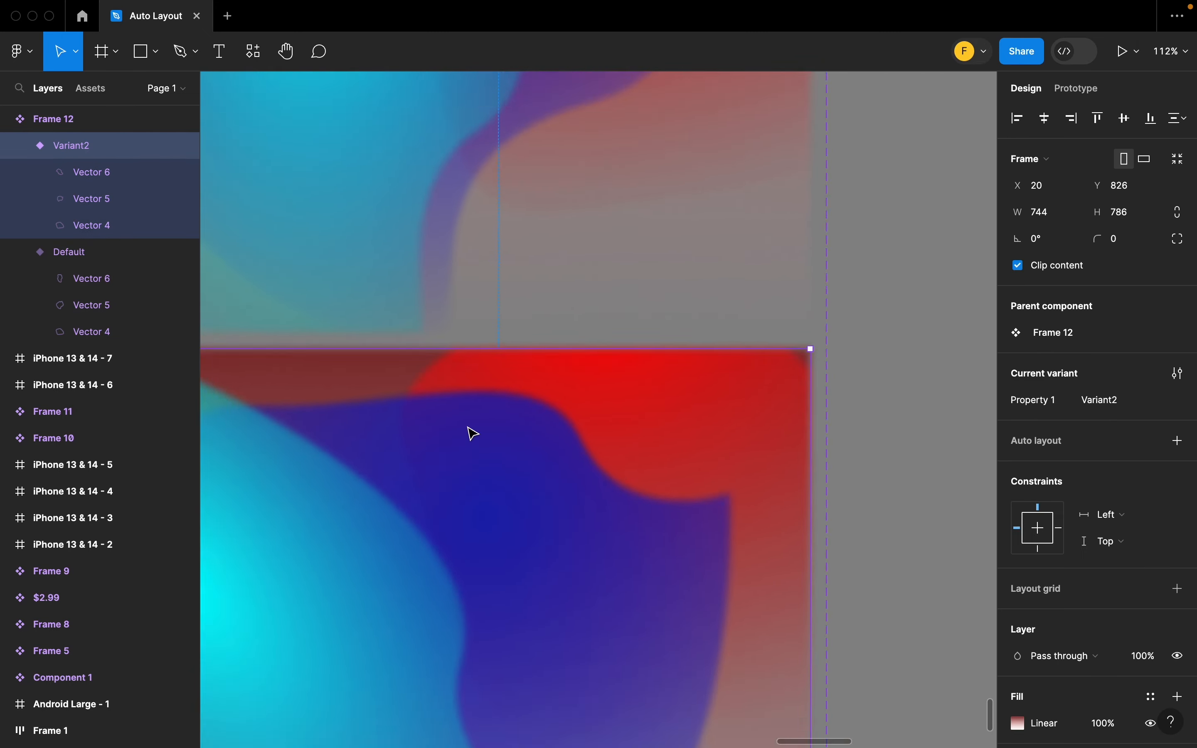
scroll(564, 355, left, 3)
scroll(565, 355, up, 2)
click(558, 332)
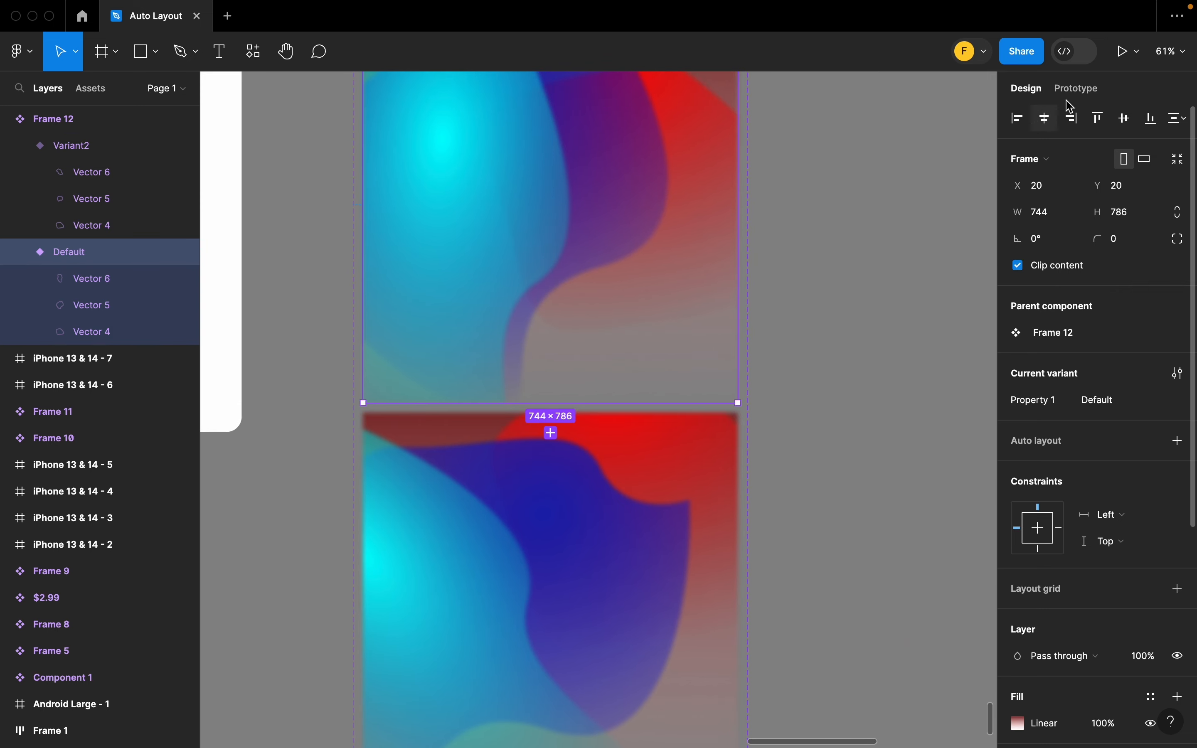
click(1085, 90)
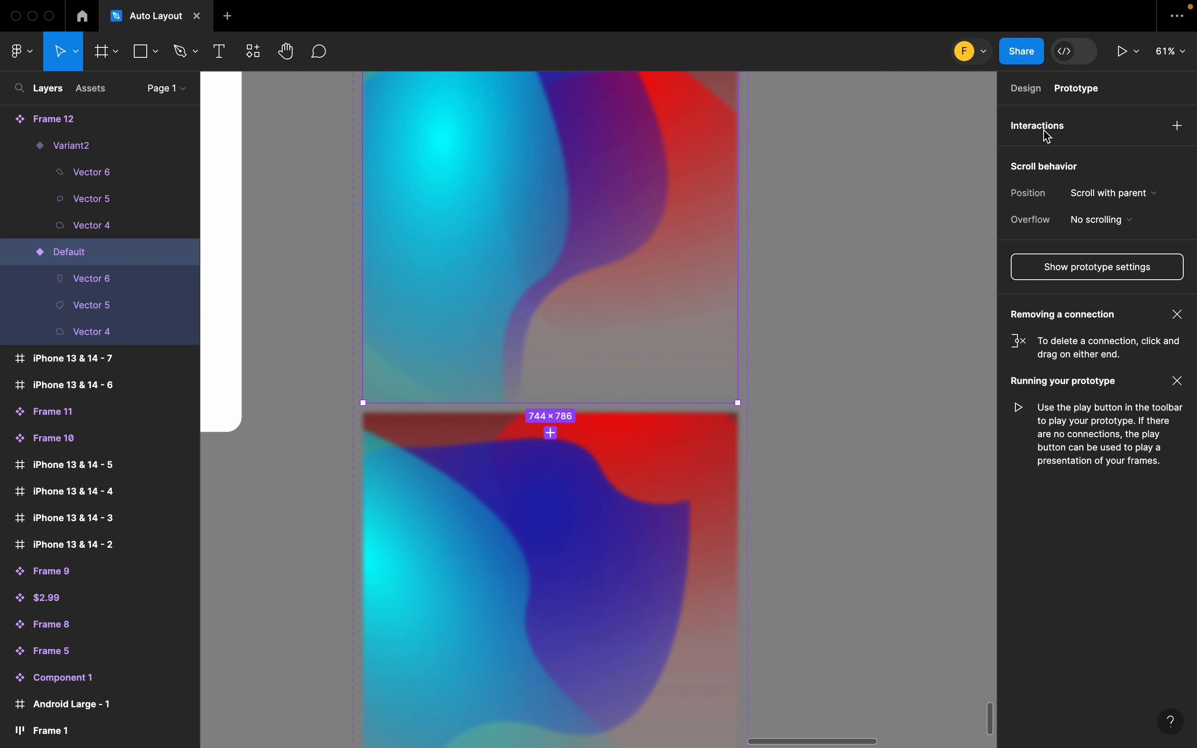
scroll(490, 422, up, 5)
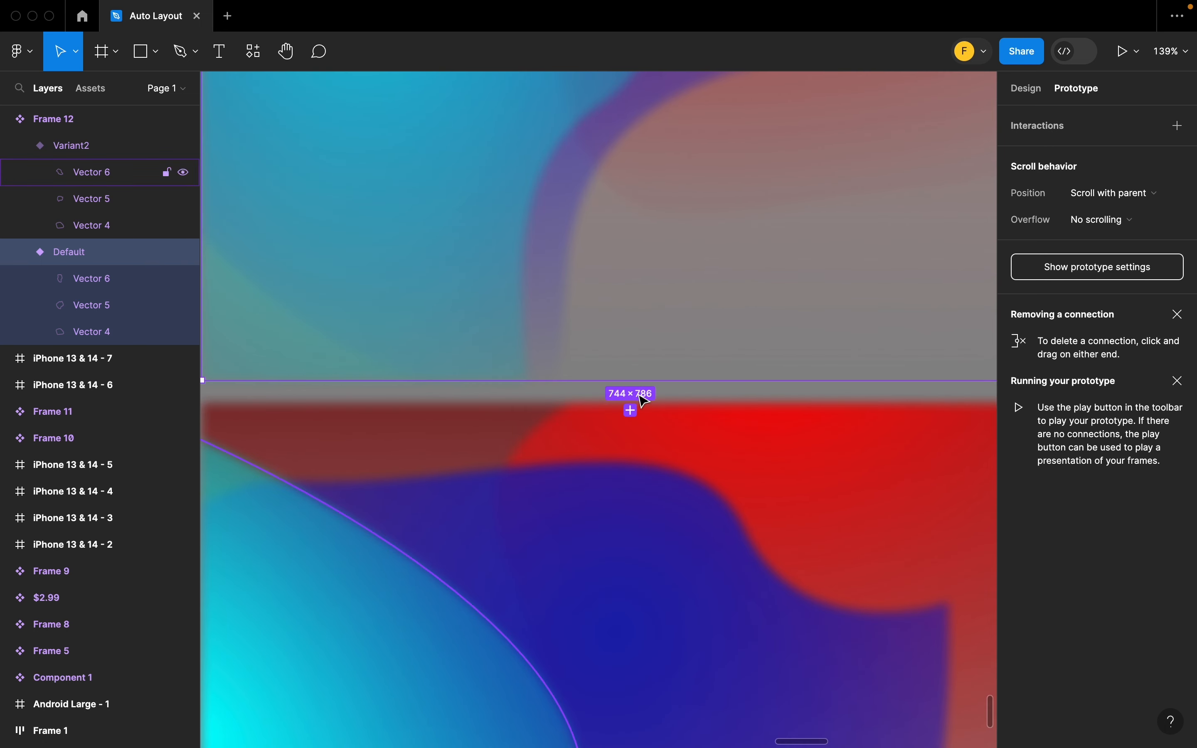
drag(657, 476, 657, 476)
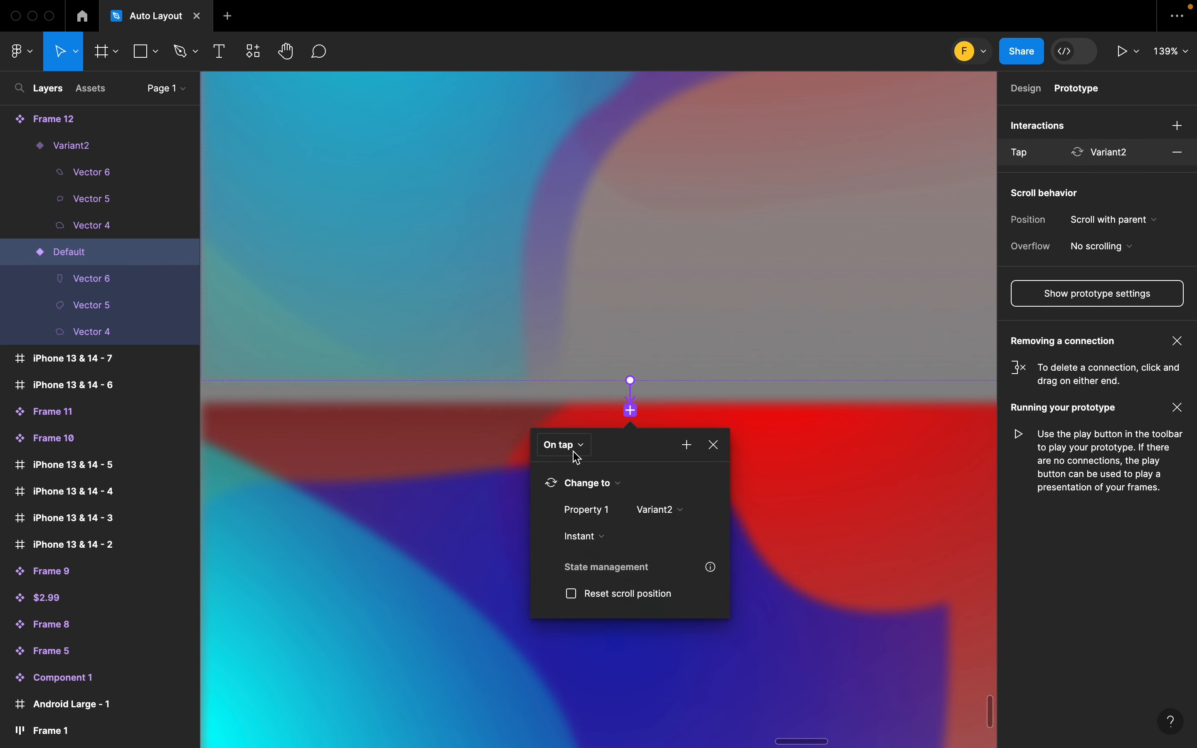
Step: Trigger the Default-to-Variant2 interaction after a delay of 1 ms
click(574, 453)
click(554, 651)
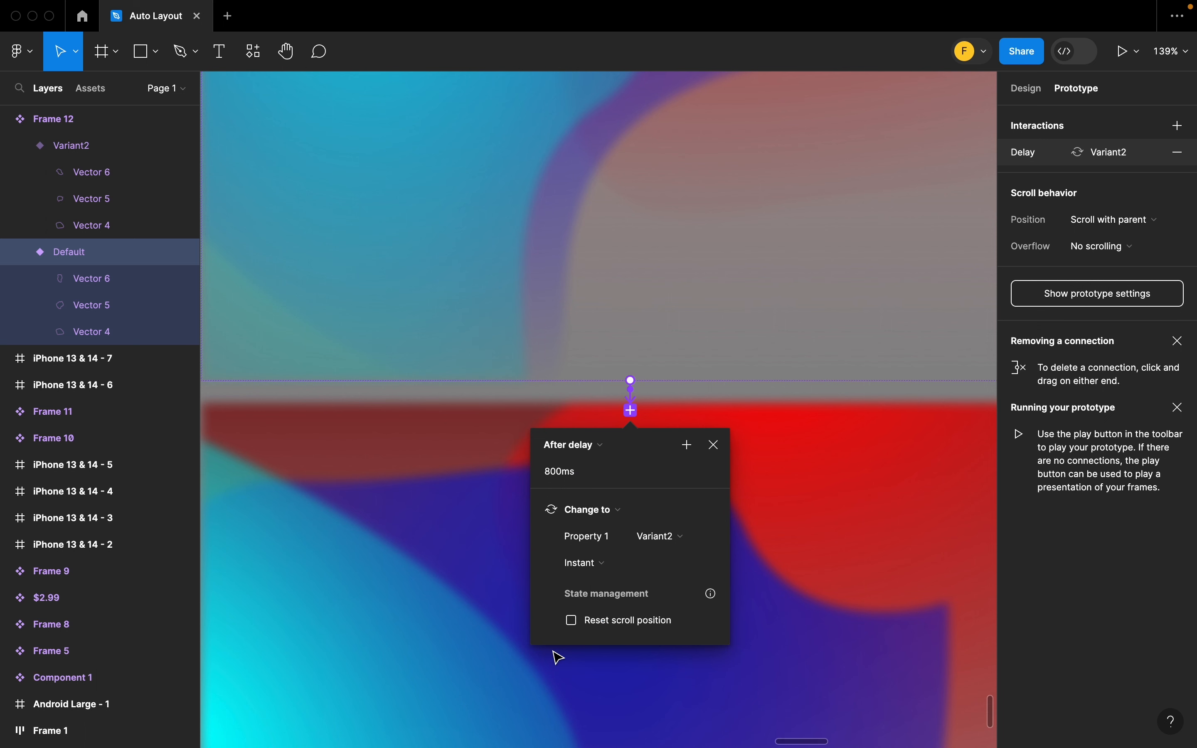
click(561, 474)
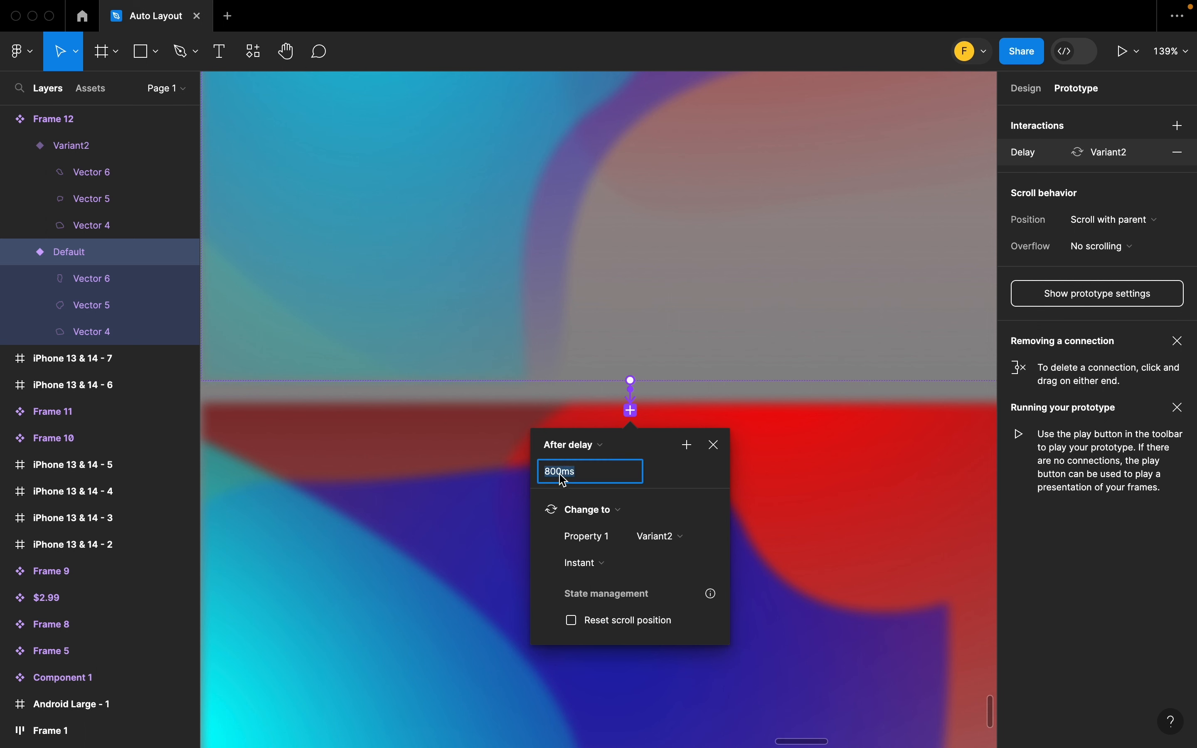
text(1)
key(Return)
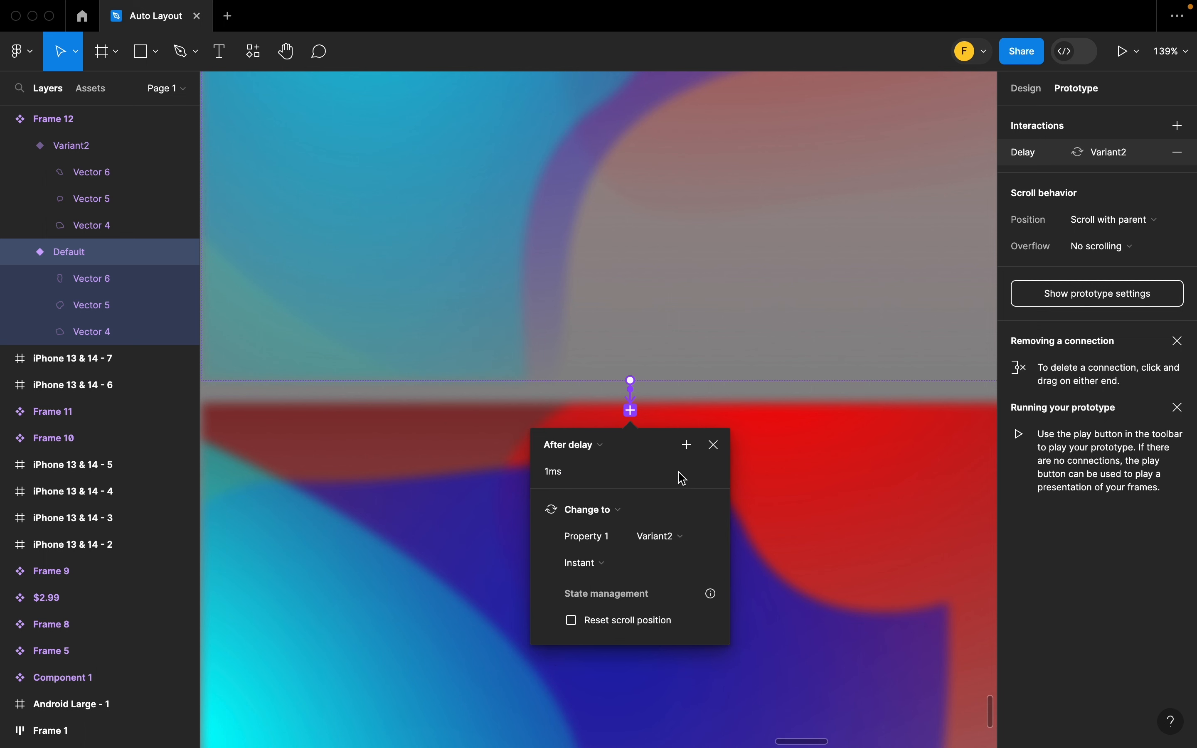
Step: Set the Default-to-Variant2 transition to Smart animate with a duration of 10000 ms
click(598, 574)
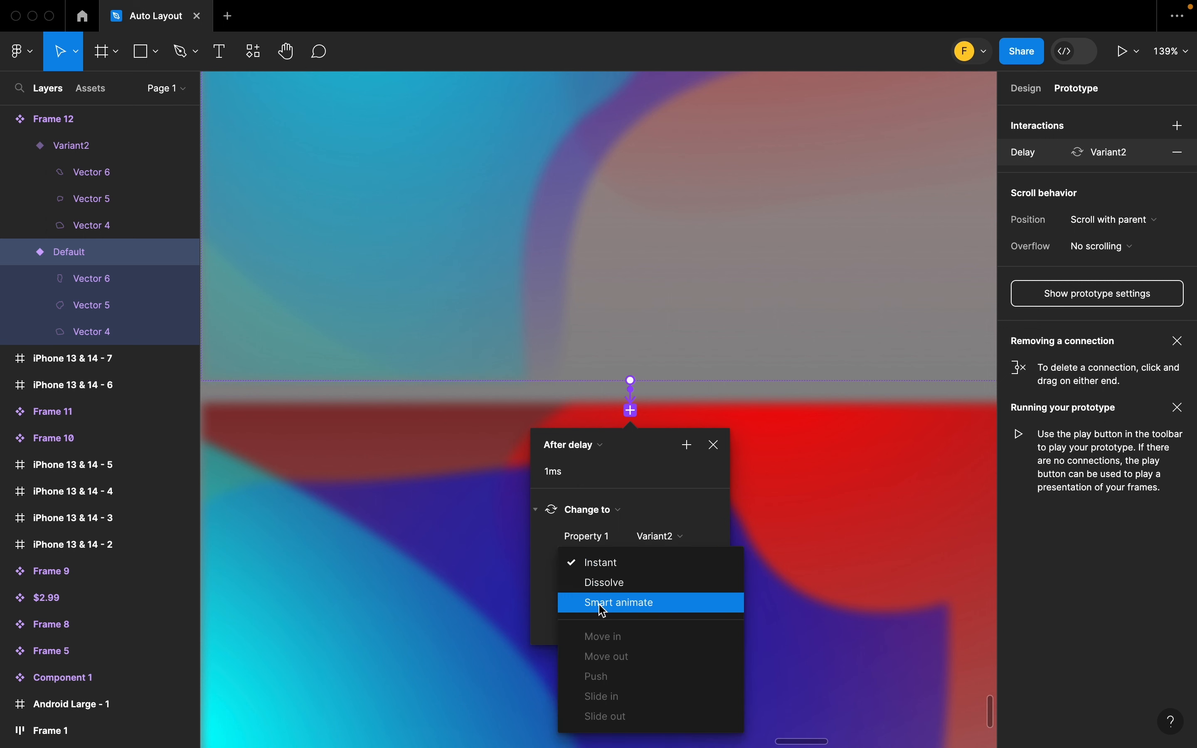
click(603, 603)
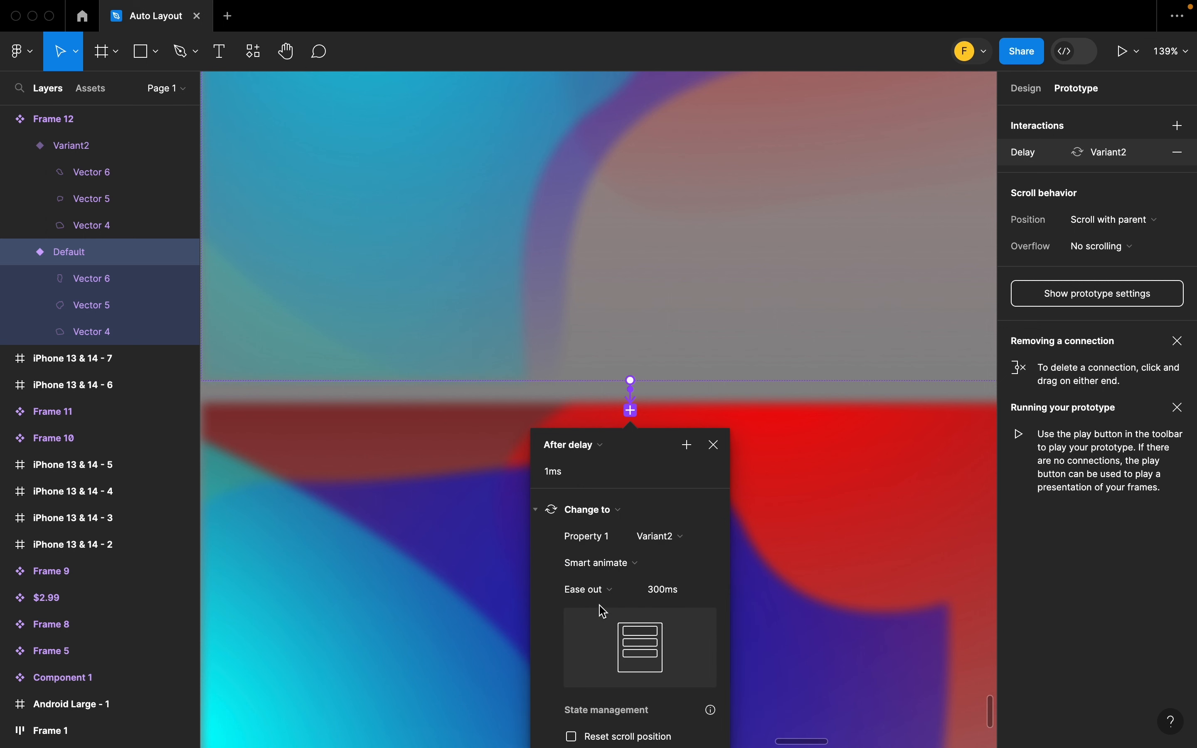
click(658, 599)
text(10000)
key(Return)
Step: Connect Variant2 back to the Default variant with an After delay trigger
click(656, 430)
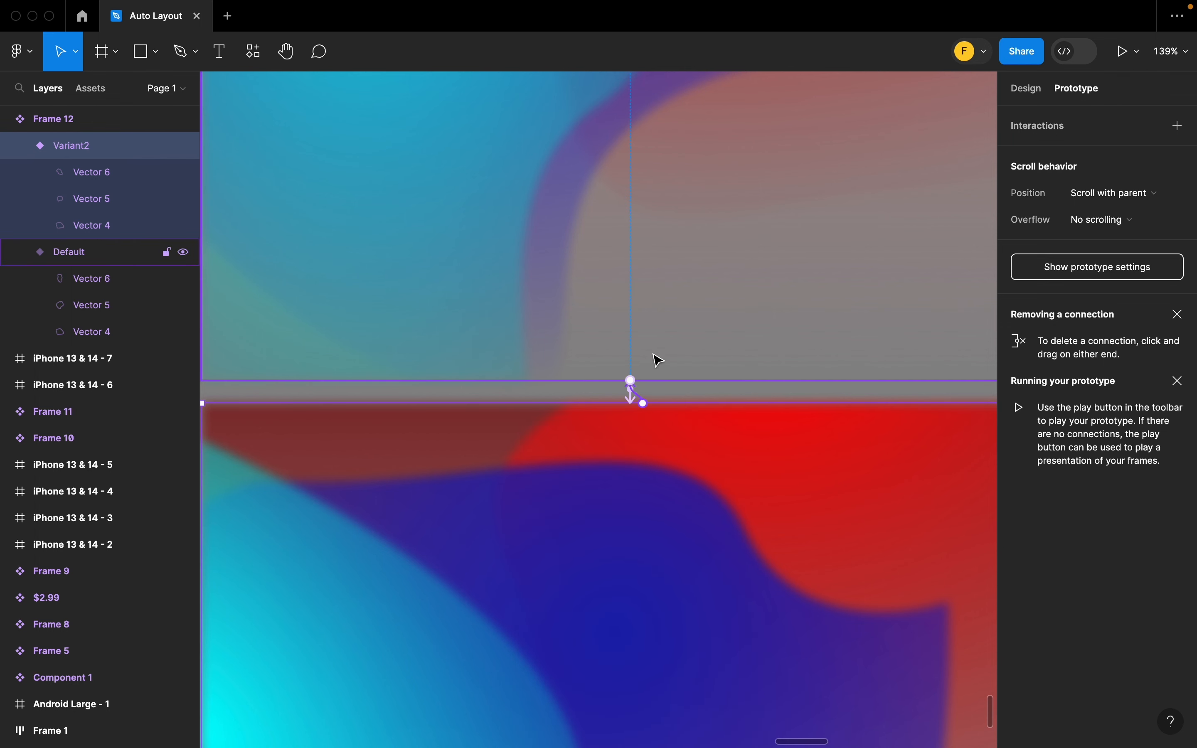
drag(658, 360, 654, 355)
click(569, 422)
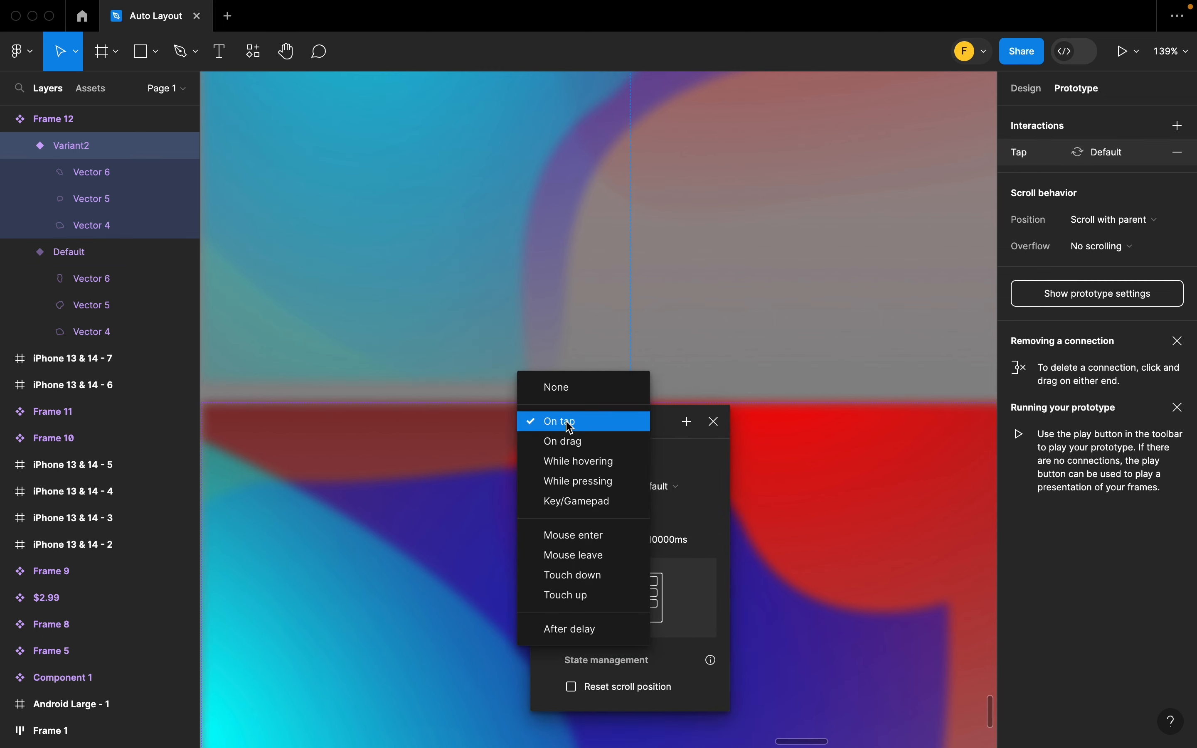
click(538, 635)
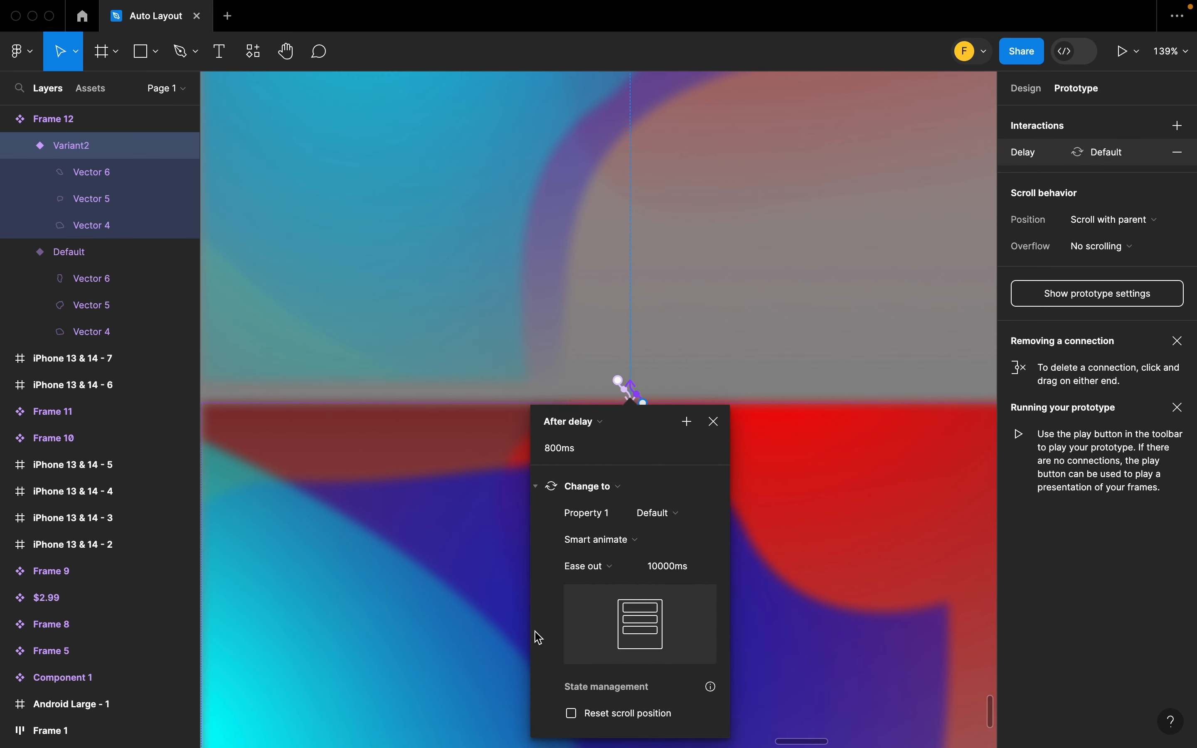
Step: Set the easing to Ease in and out for both interactions between the Default variant and Variant2
click(604, 573)
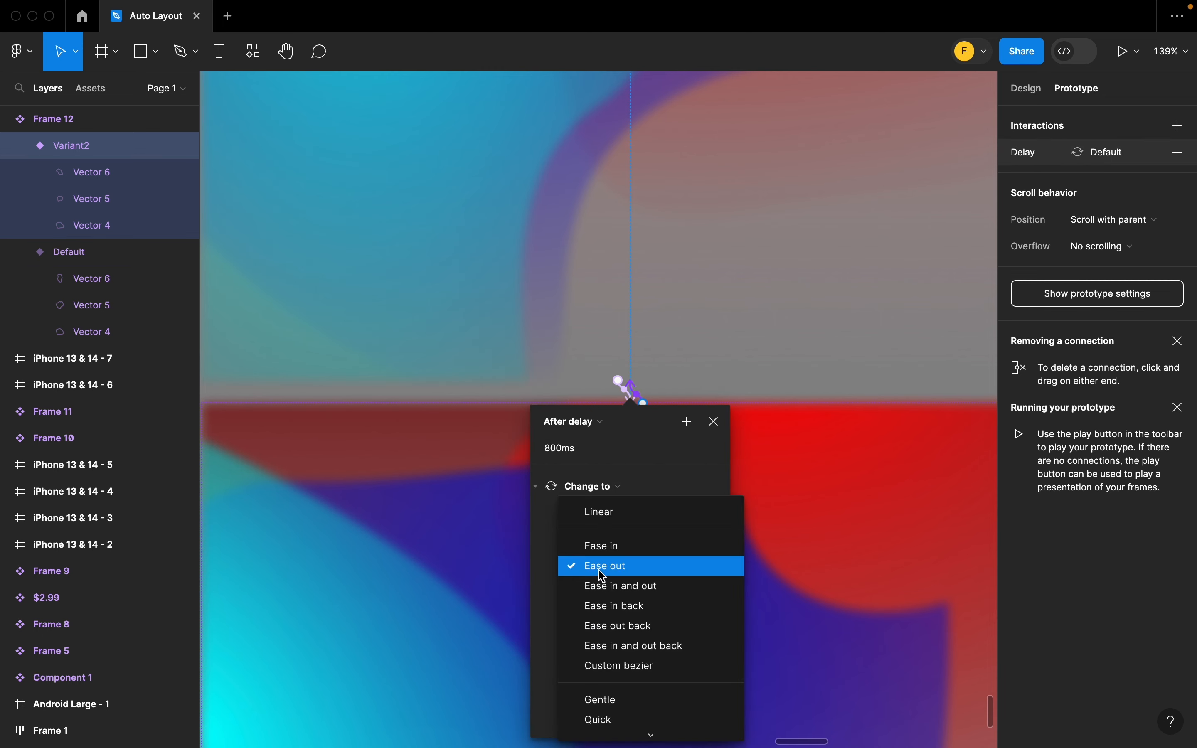
click(617, 588)
click(684, 385)
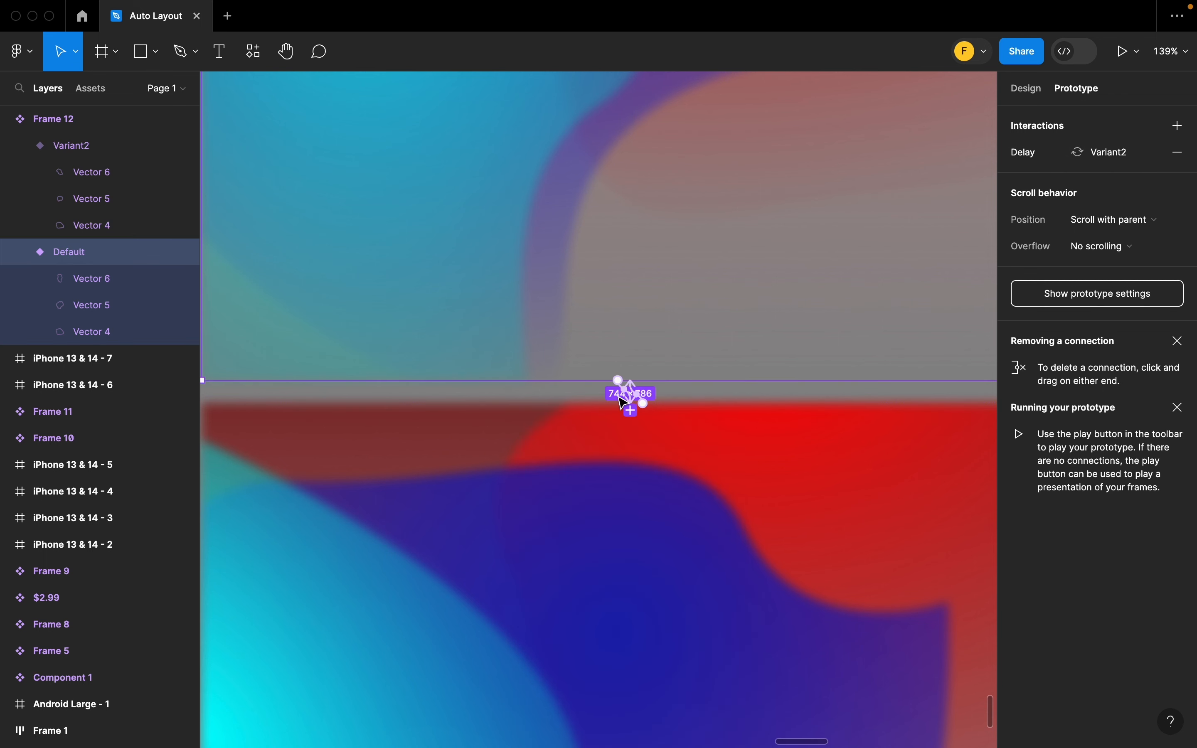
click(624, 397)
click(588, 577)
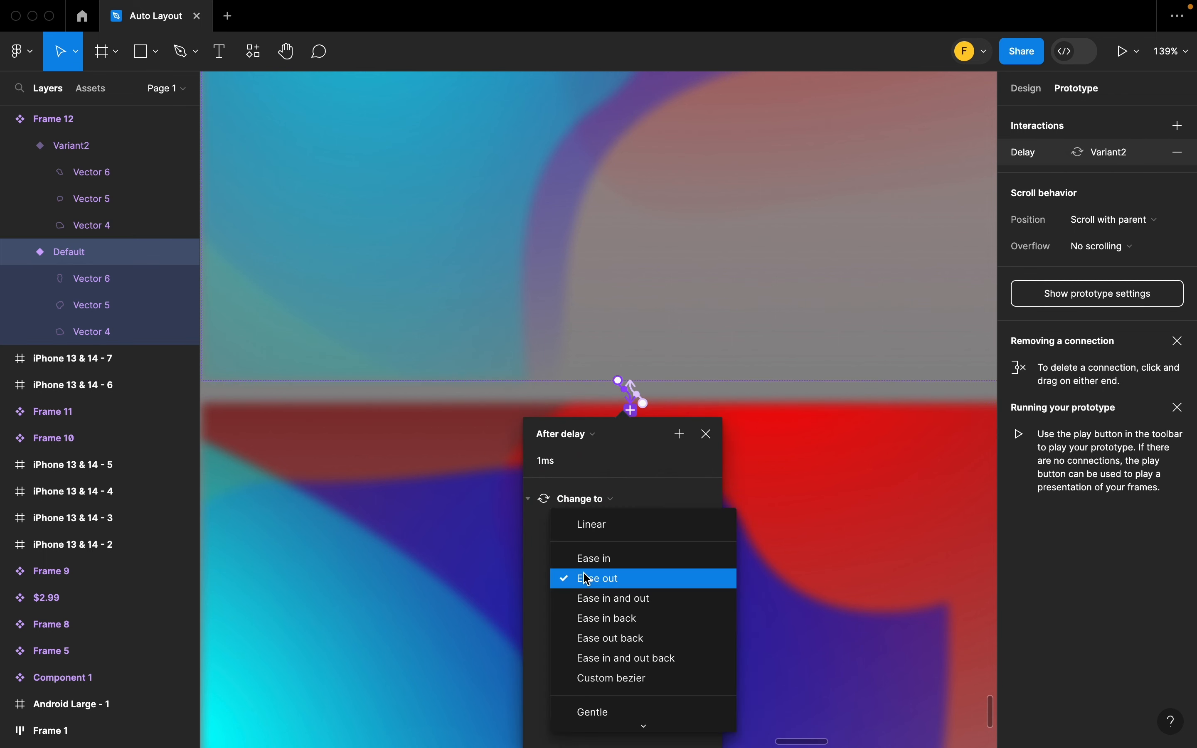
click(614, 598)
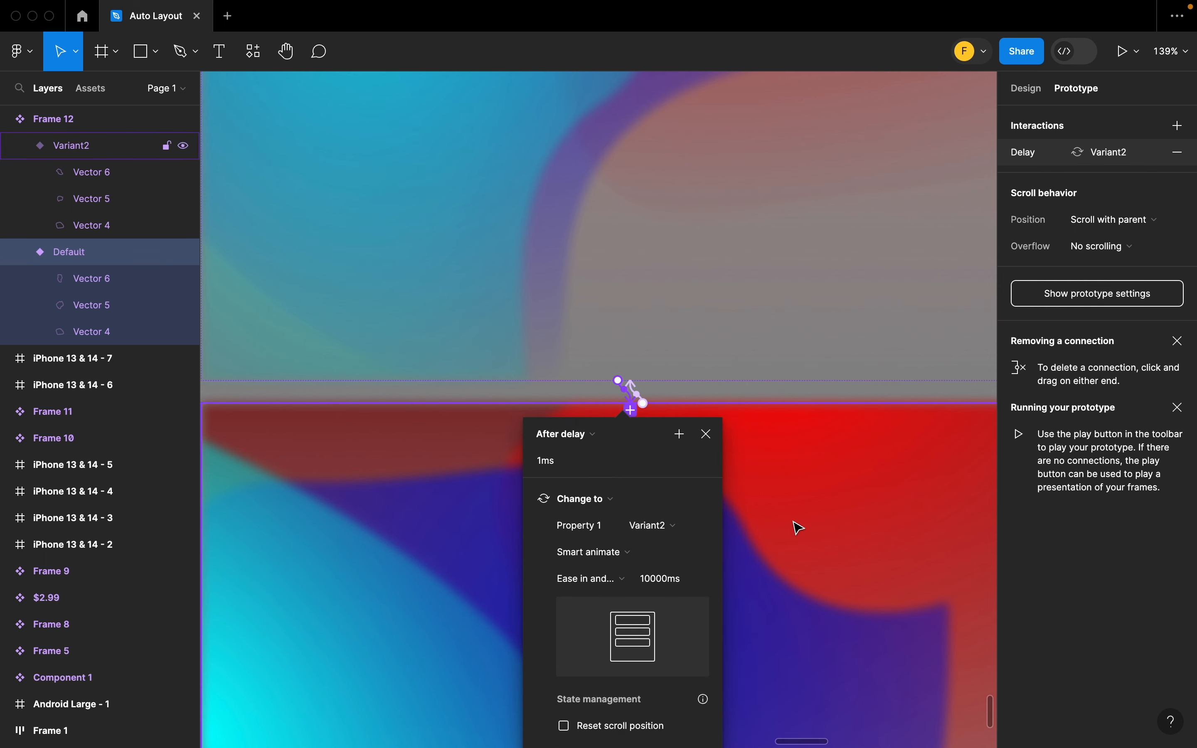
Step: Close the transition settings and bring up the file's local components with the iPhone 13 & 14 - 7 frame in view
click(797, 527)
scroll(798, 527, down, 5)
scroll(484, 446, down, 3)
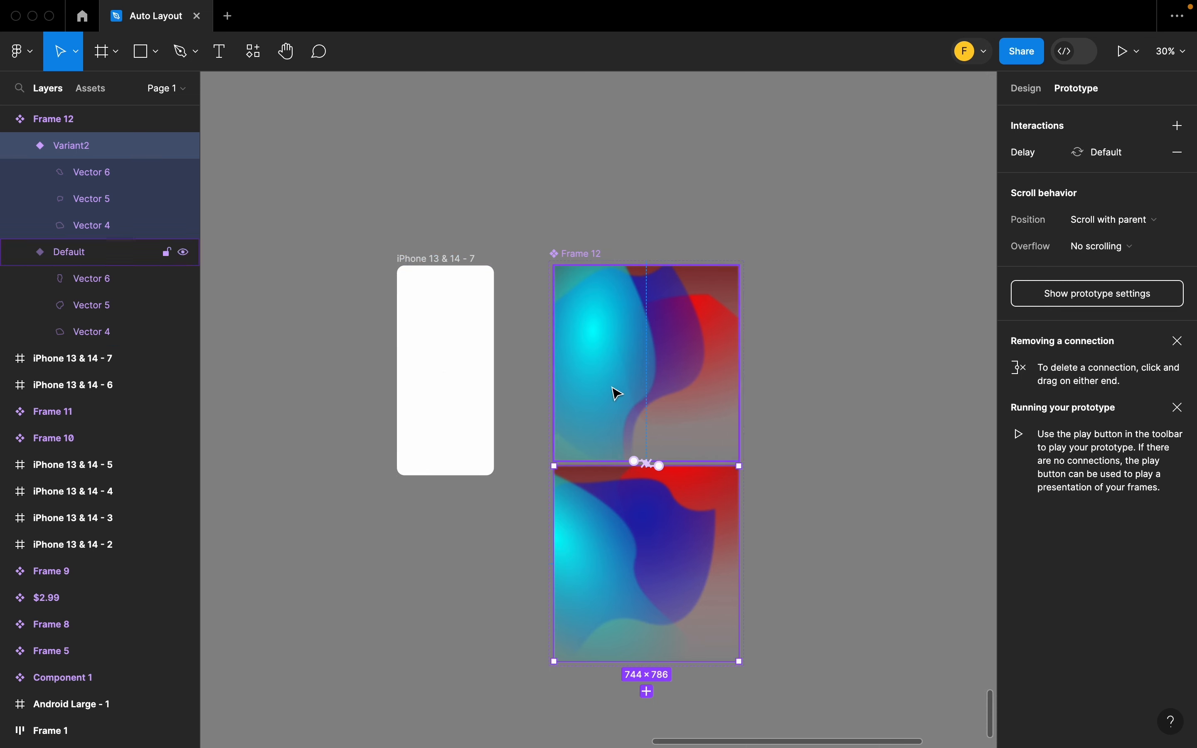
scroll(584, 337, up, 3)
scroll(588, 339, left, 3)
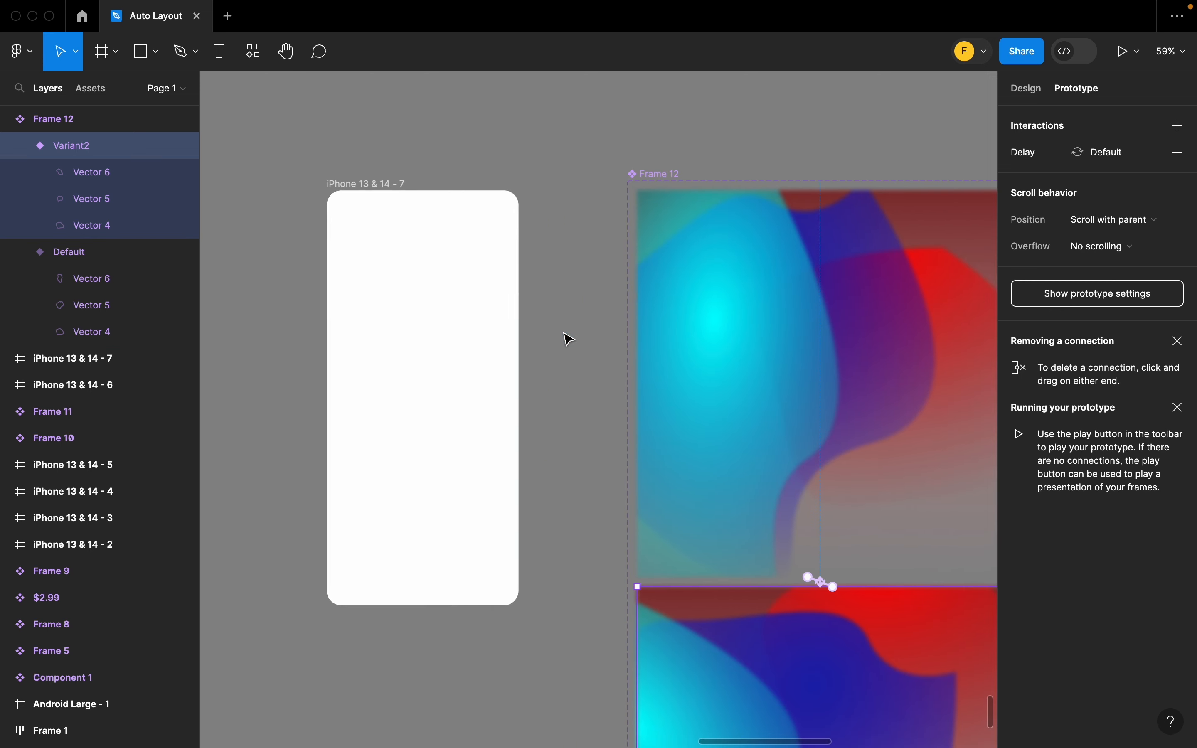
click(434, 288)
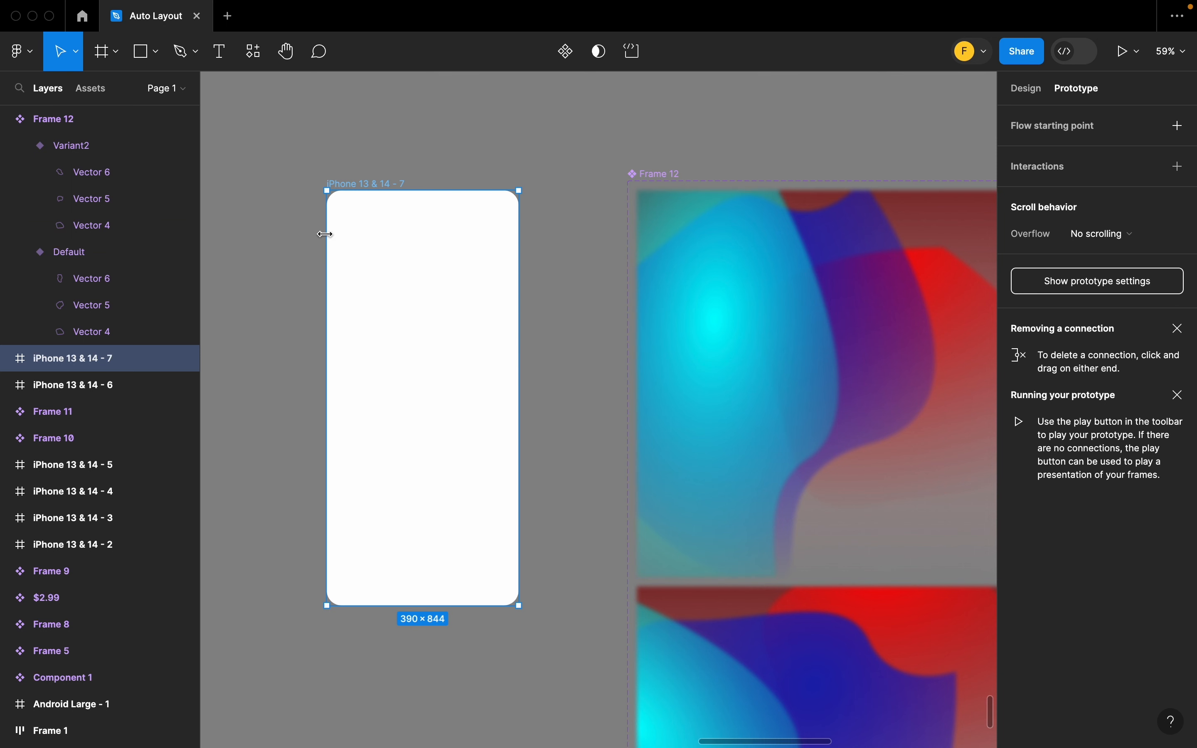
click(91, 89)
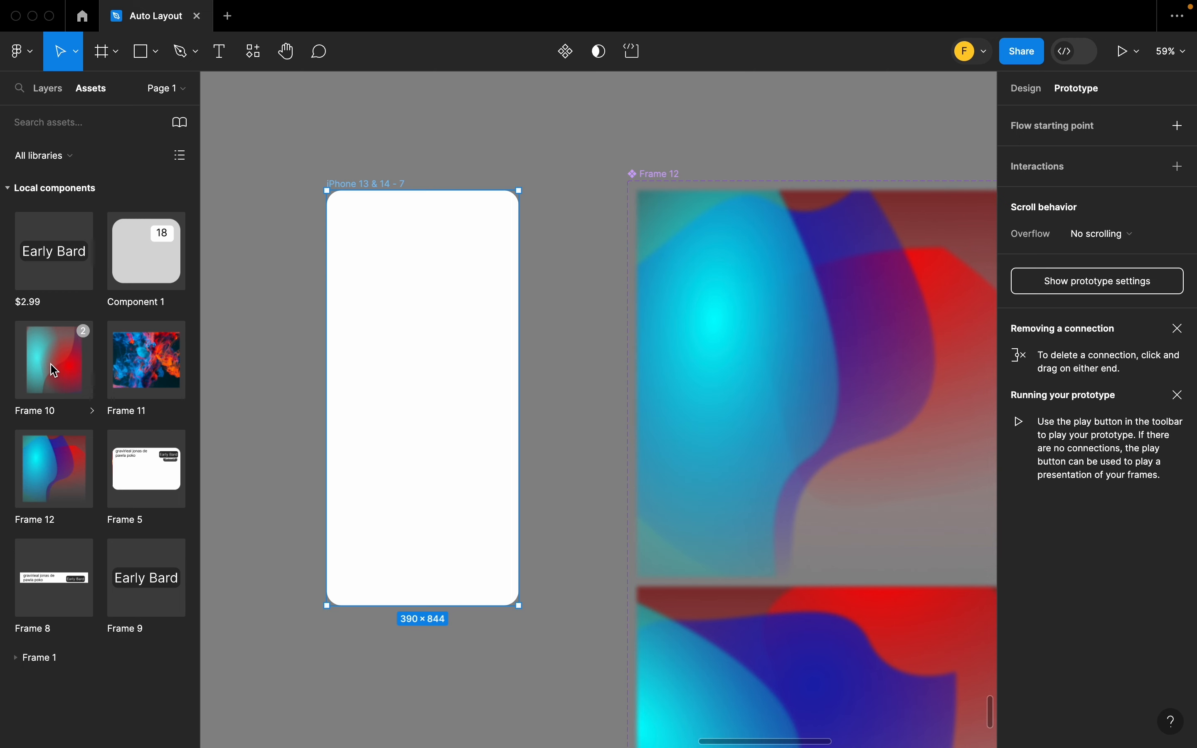
key(Escape)
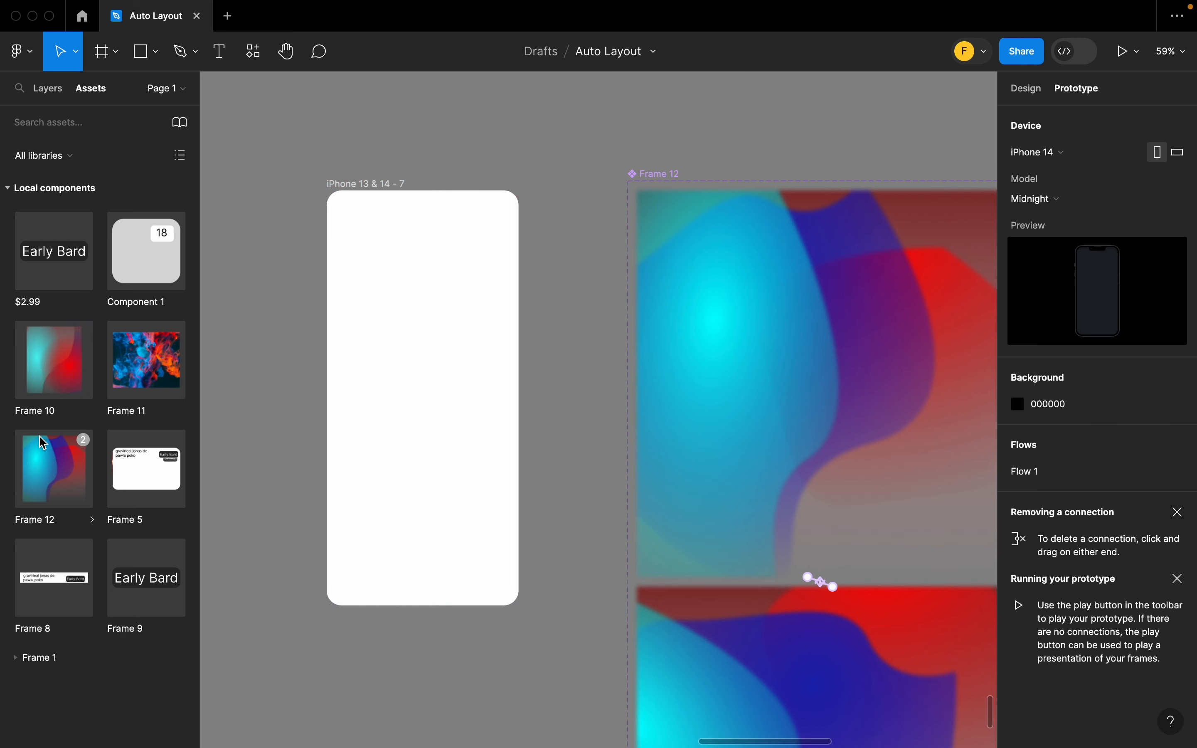
Step: Try filling the iPhone 13 & 14 - 7 frame with a Frame 12 instance stretched to about 744 × 931, and delete the instance
click(45, 451)
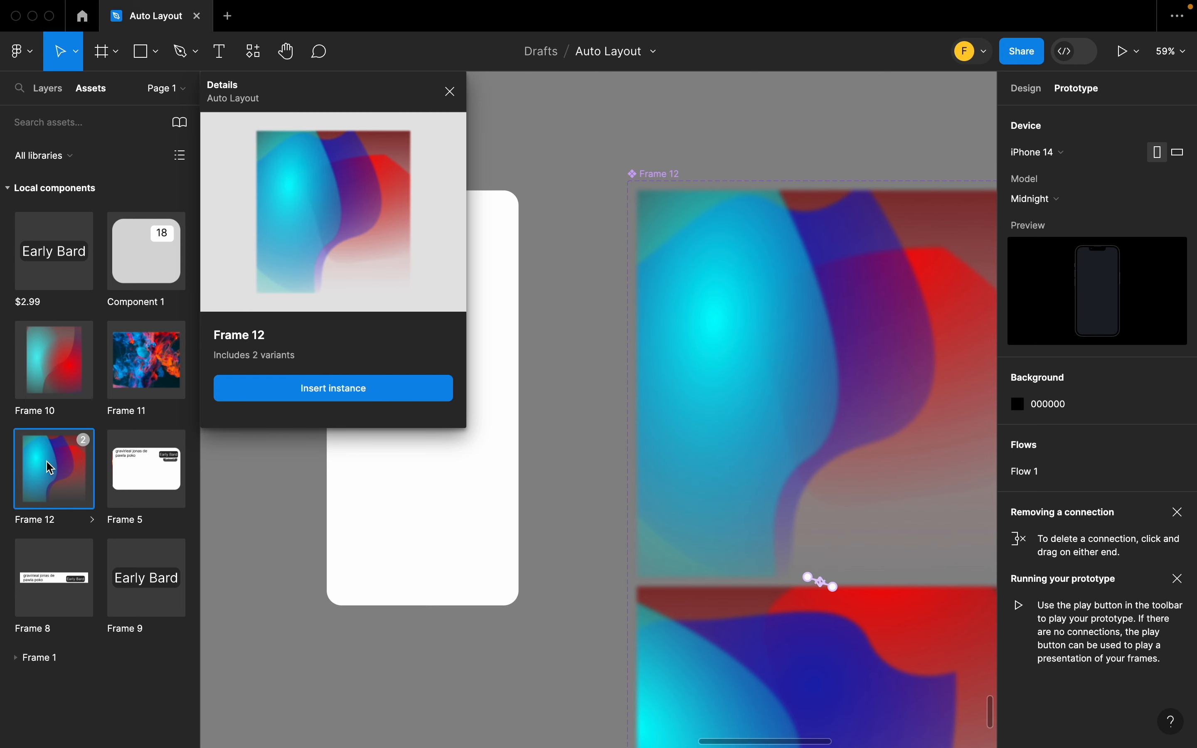
drag(50, 468, 408, 342)
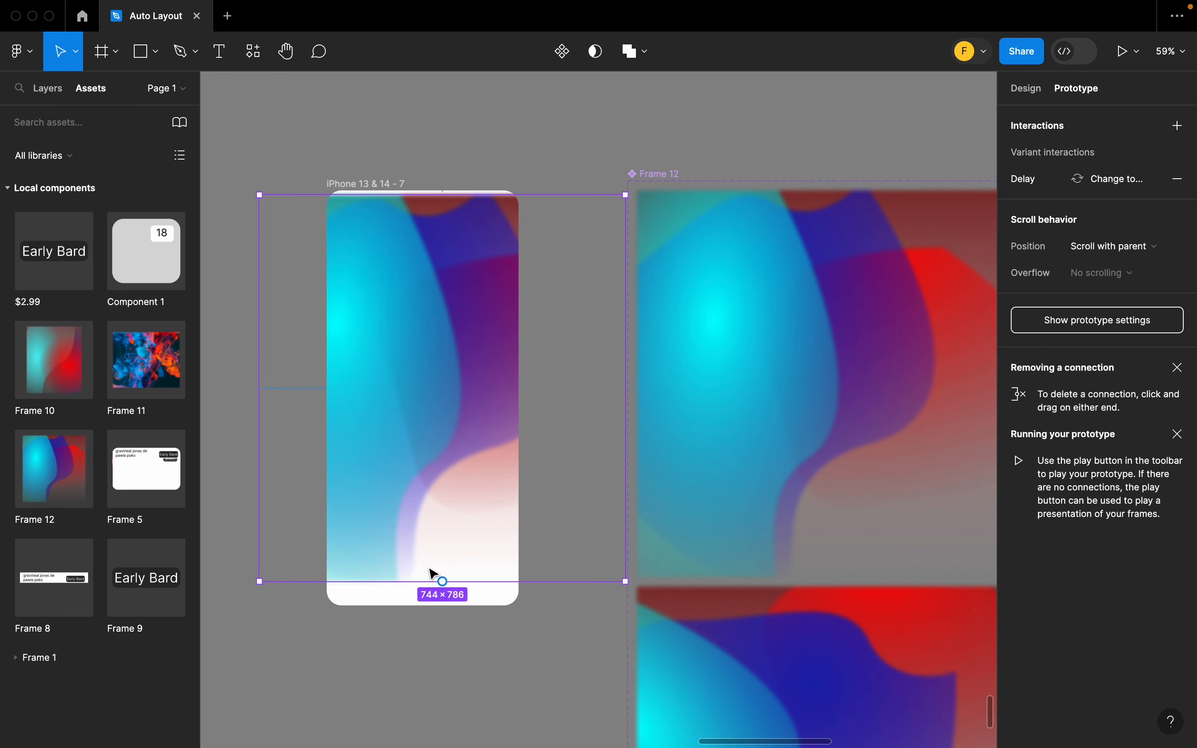
drag(413, 575, 413, 615)
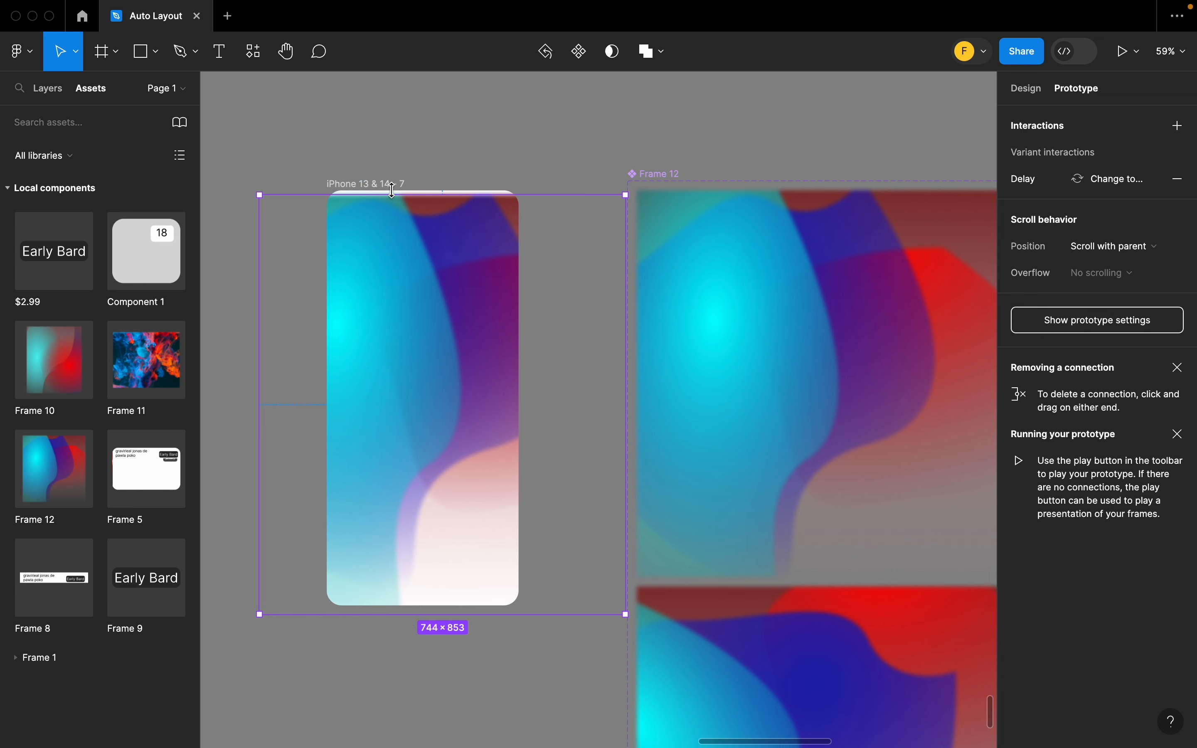
drag(390, 195, 391, 153)
drag(411, 292, 454, 371)
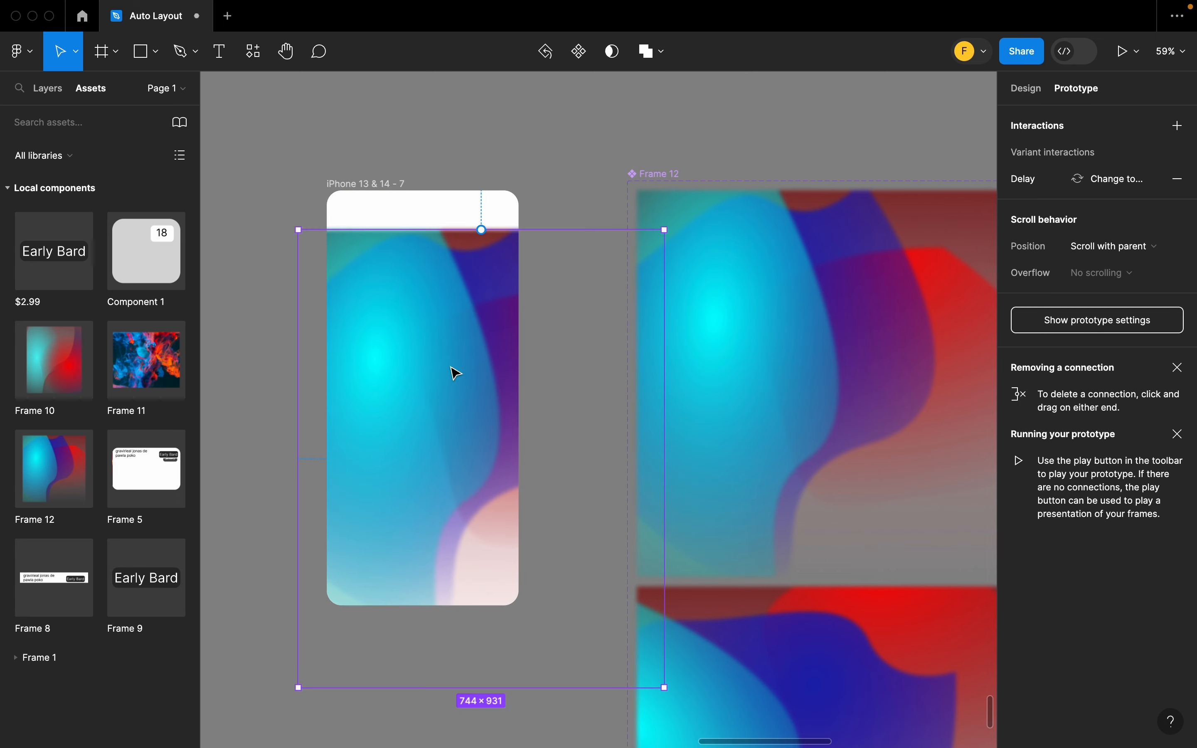
scroll(453, 371, down, 5)
key(Delete)
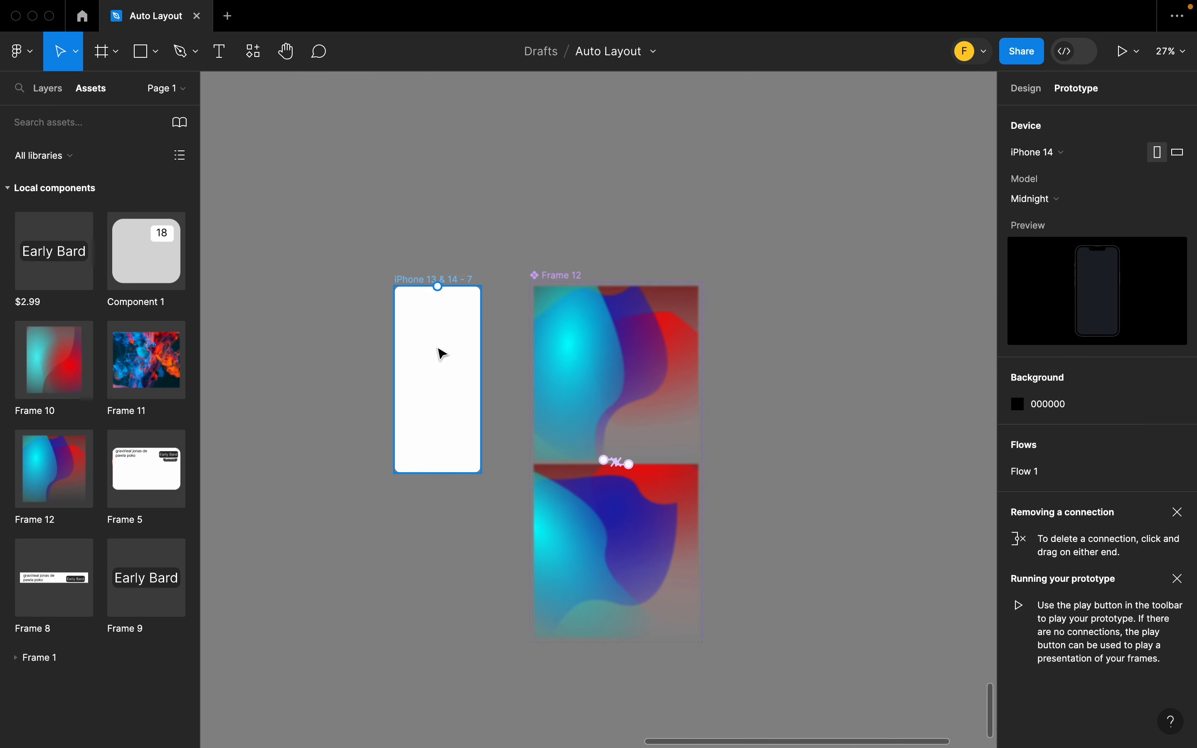
Step: Try a fresh Frame 12 instance enlarged to about 1079 × 1261 over the phone frame, and delete it
drag(189, 460, 421, 360)
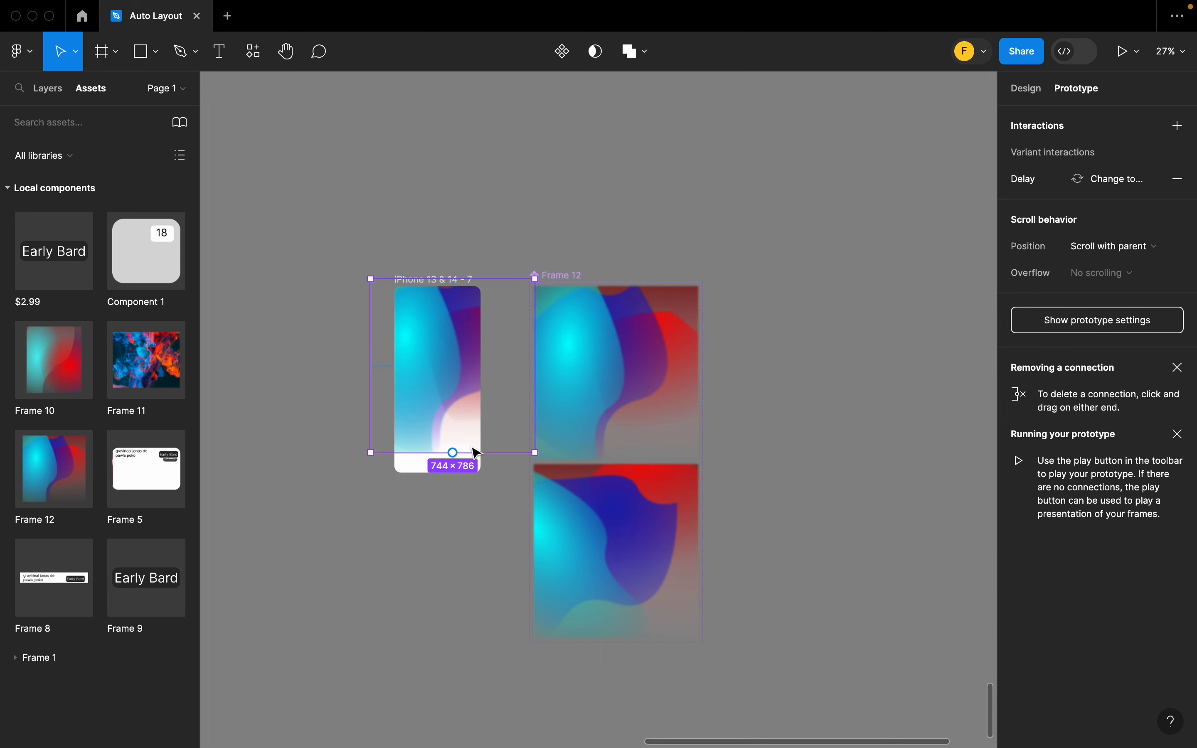
drag(479, 455, 488, 491)
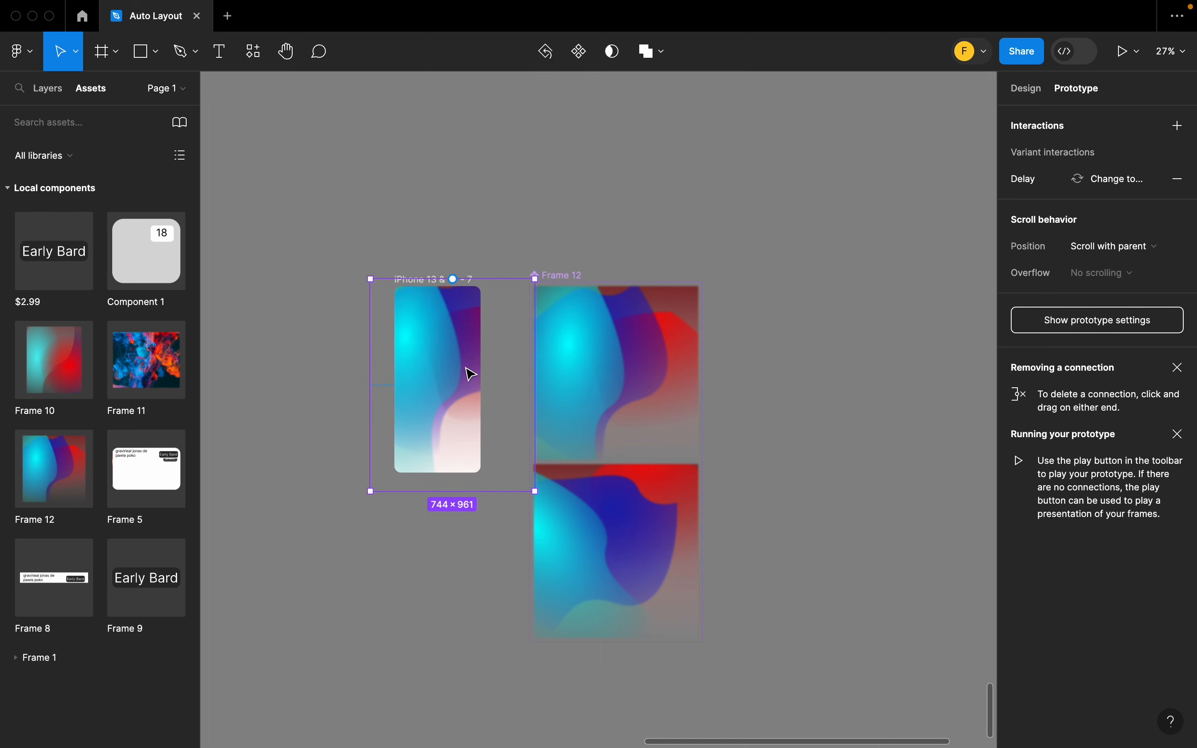
scroll(470, 373, up, 5)
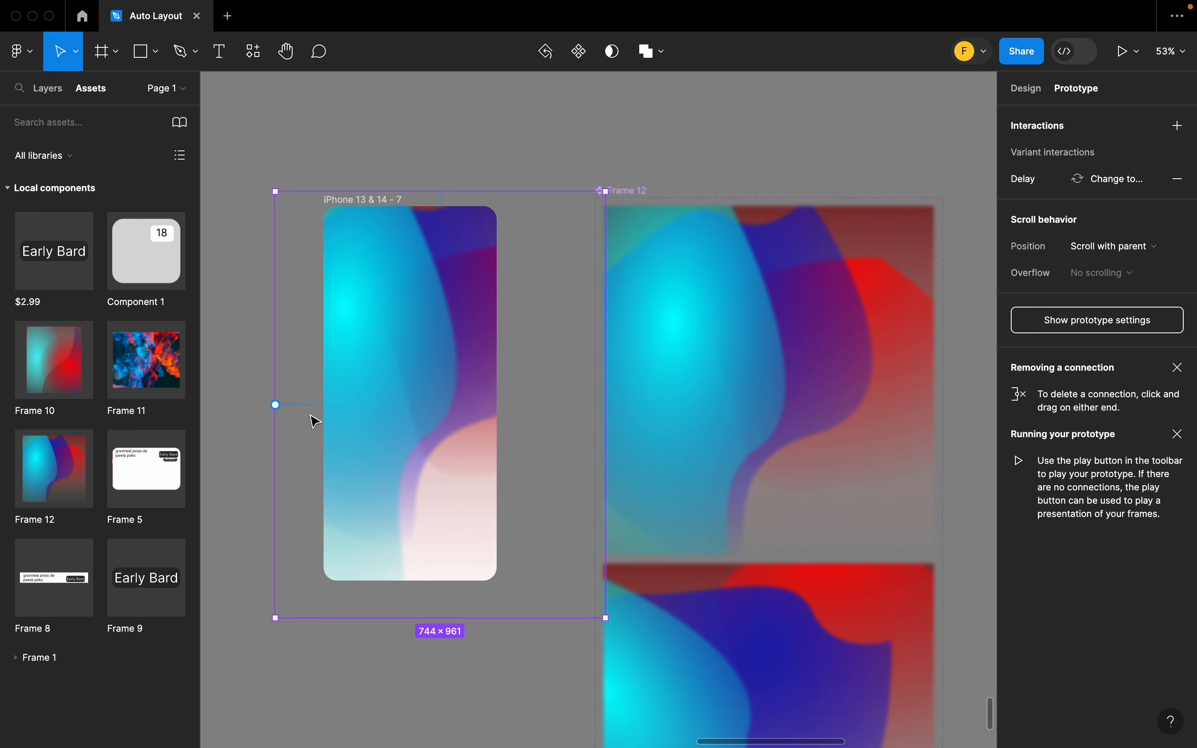
drag(268, 429, 206, 428)
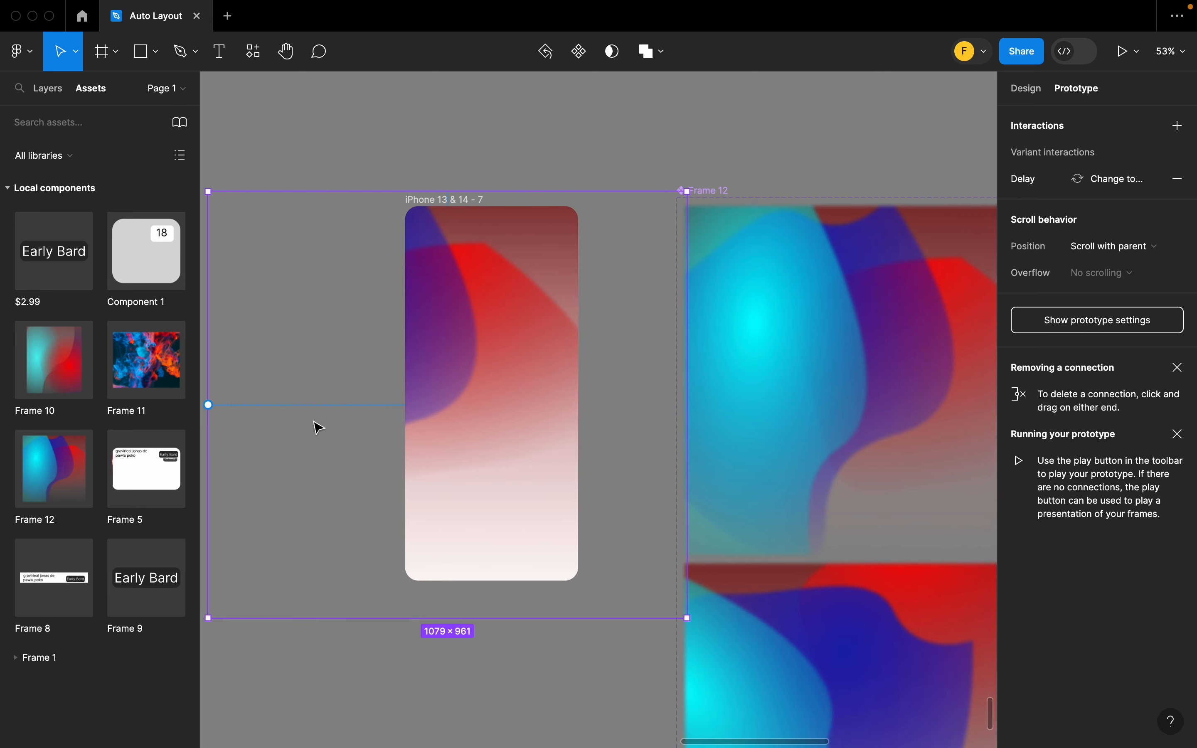
scroll(435, 420, down, 5)
drag(461, 363, 489, 356)
drag(496, 287, 497, 224)
click(1028, 89)
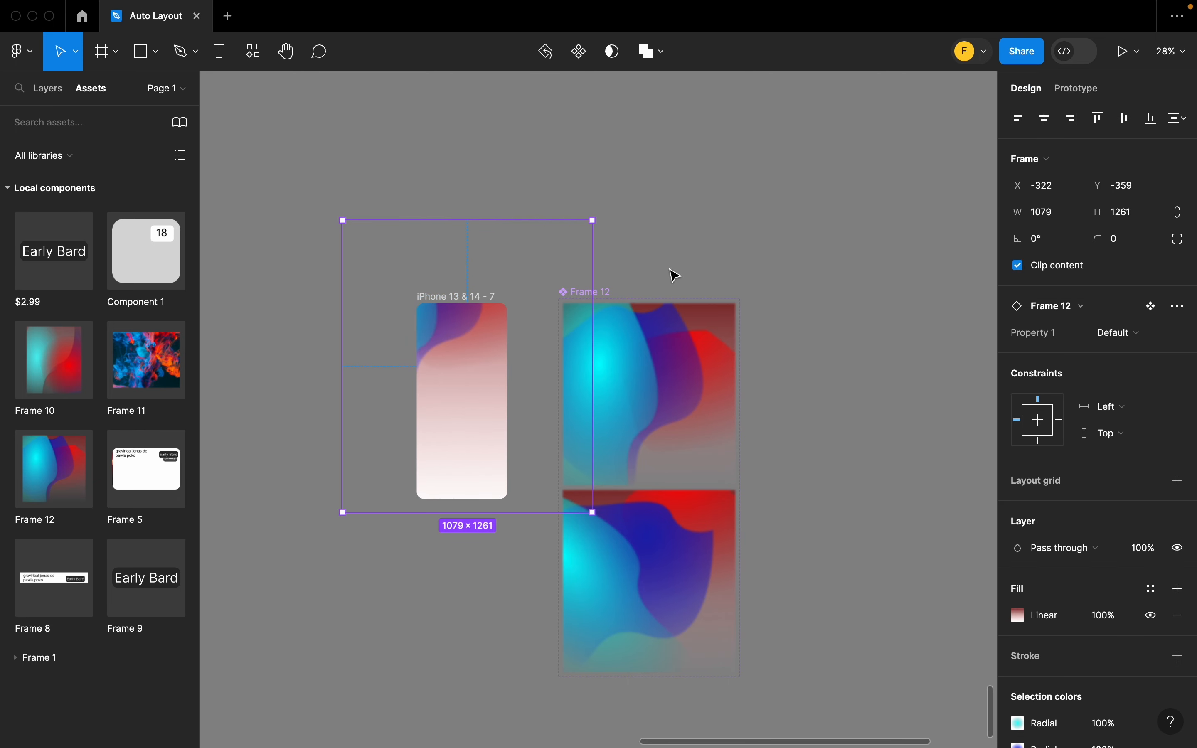
key(Delete)
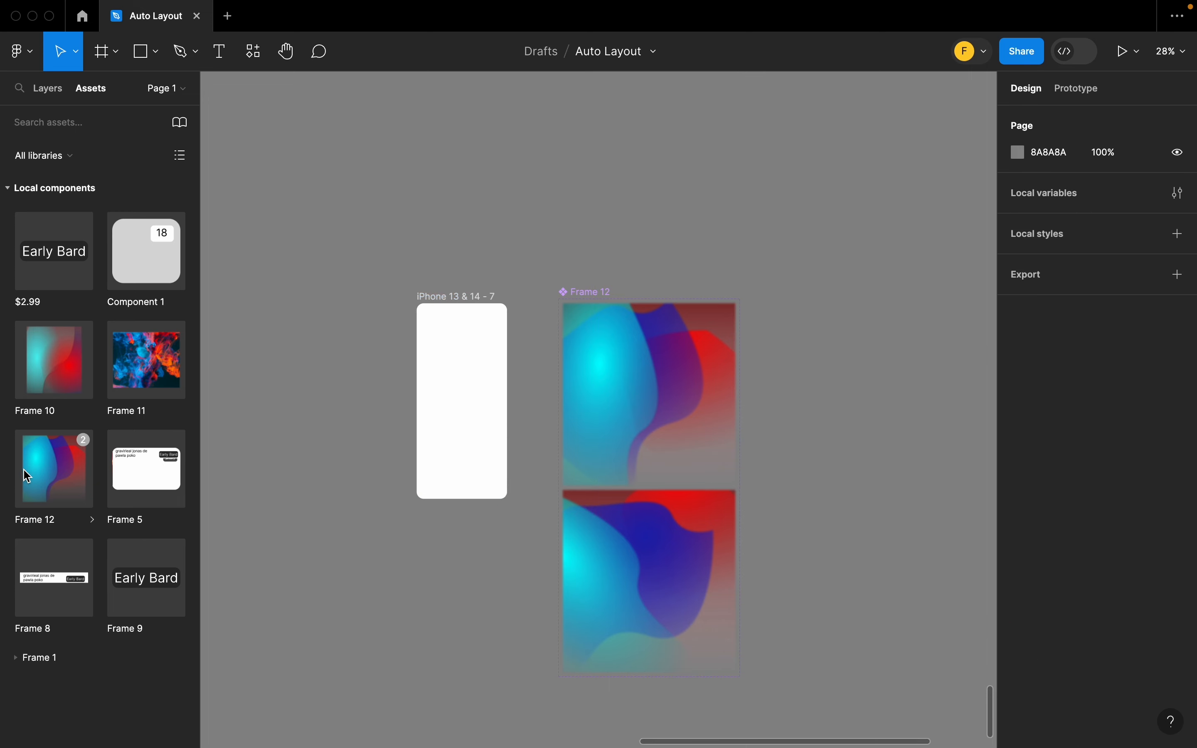
Step: Place a Frame 12 instance in the iPhone 13 & 14 - 7 frame and enlarge it to about 1064 × 1469 at X -320, Y -50
drag(27, 476, 450, 452)
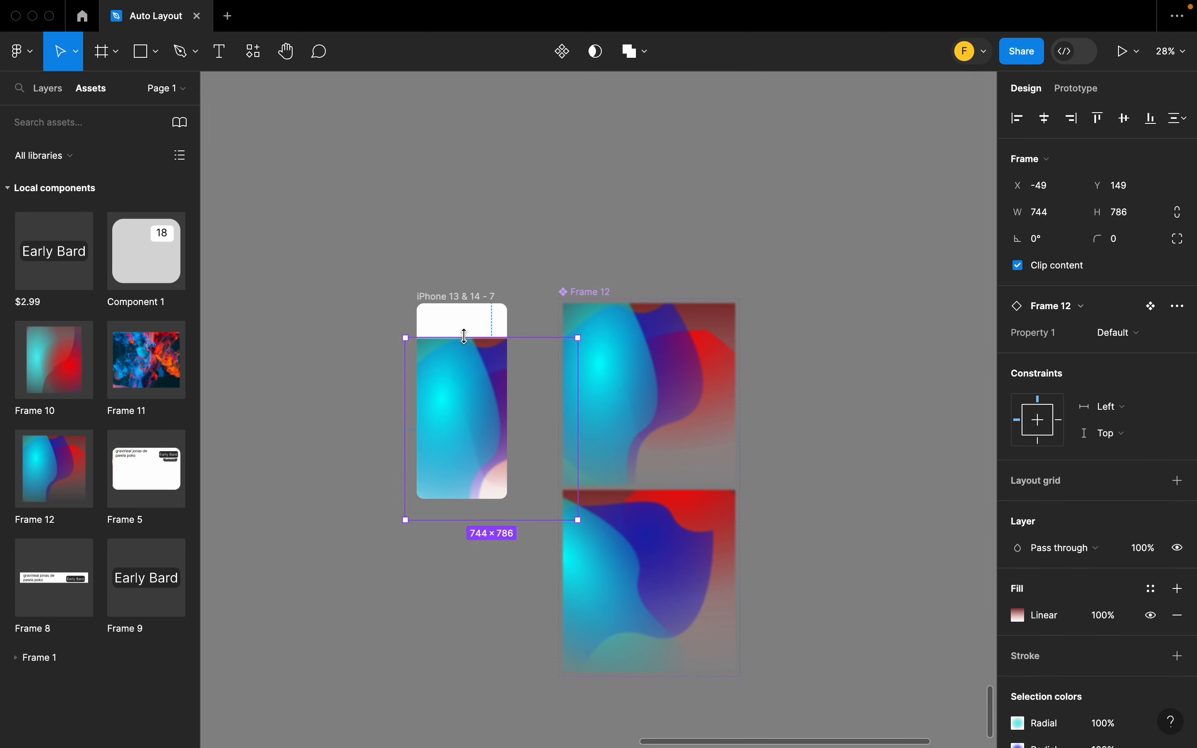
drag(465, 338, 463, 229)
drag(458, 355, 470, 468)
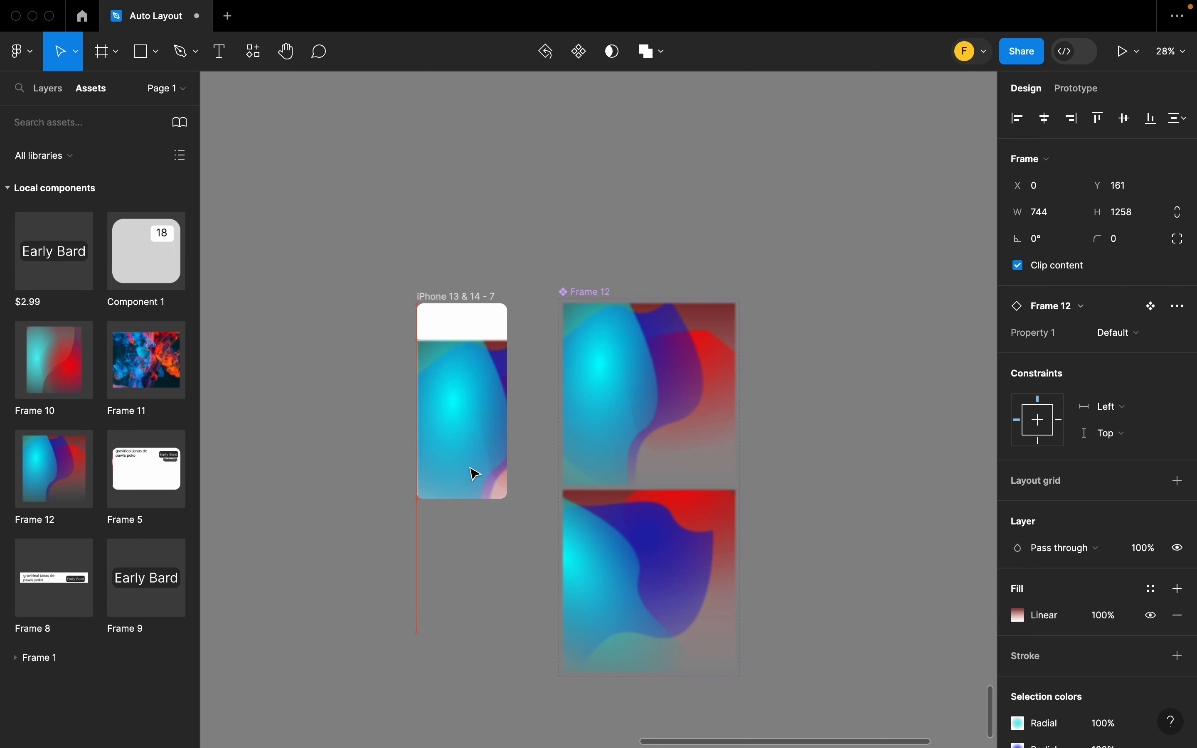
drag(474, 324, 474, 292)
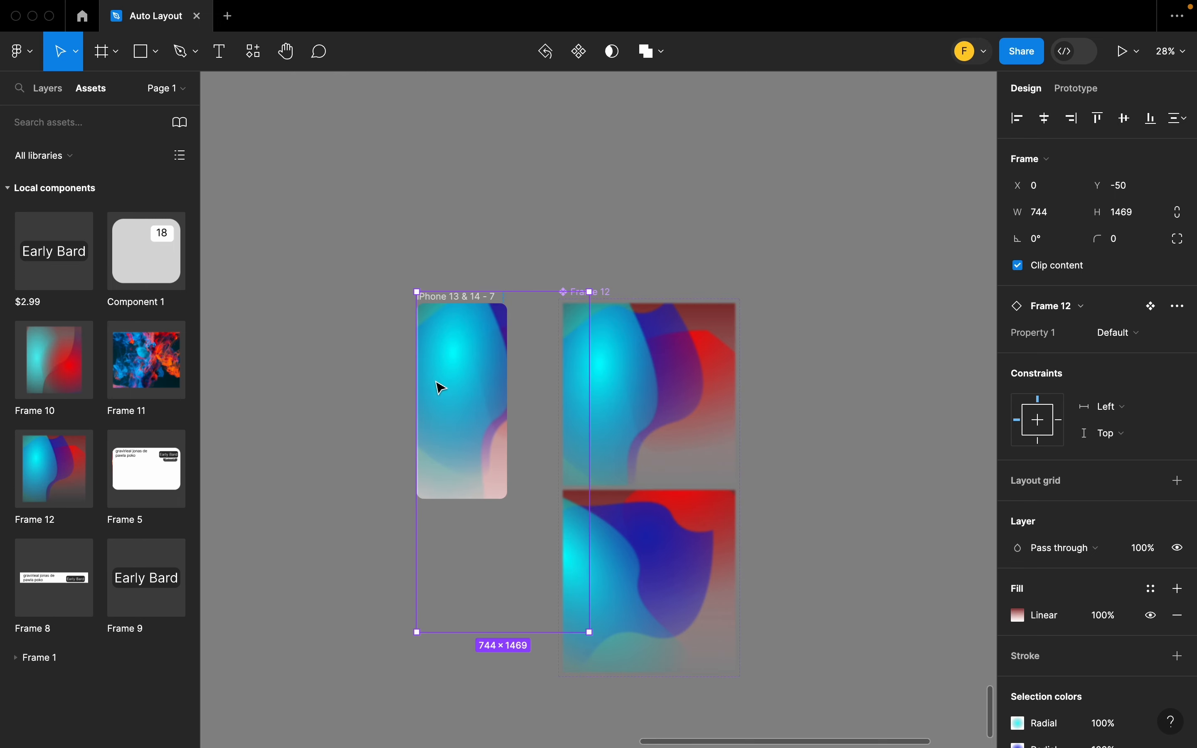
drag(417, 374, 343, 374)
scroll(473, 386, down, 5)
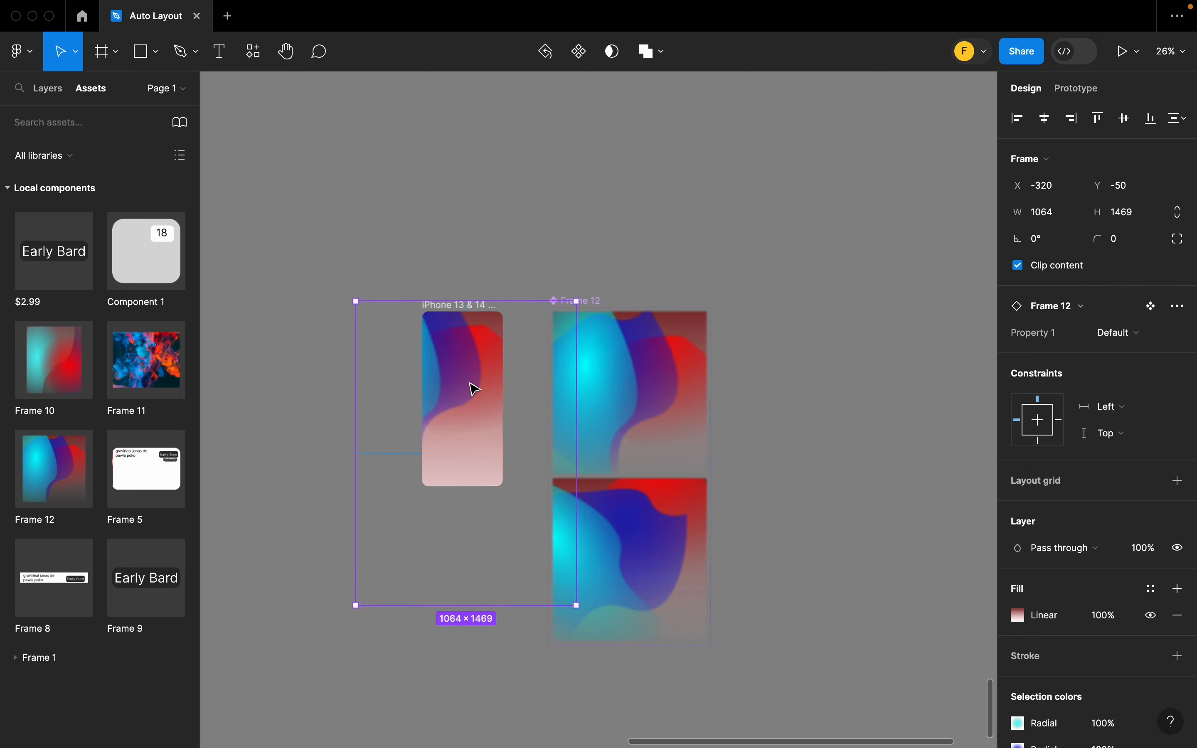
click(502, 303)
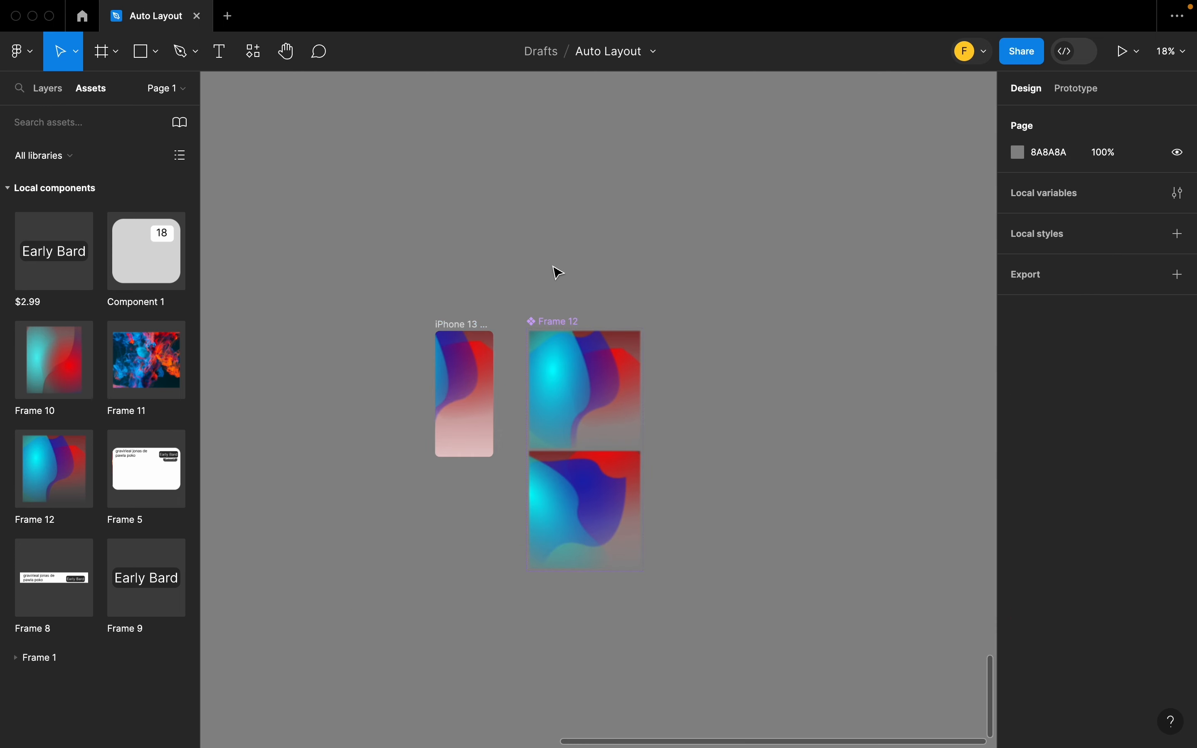
Step: Play the iPhone 13 & 14 - 7 frame as a prototype to check the gradient animation, and return to the design file
click(452, 324)
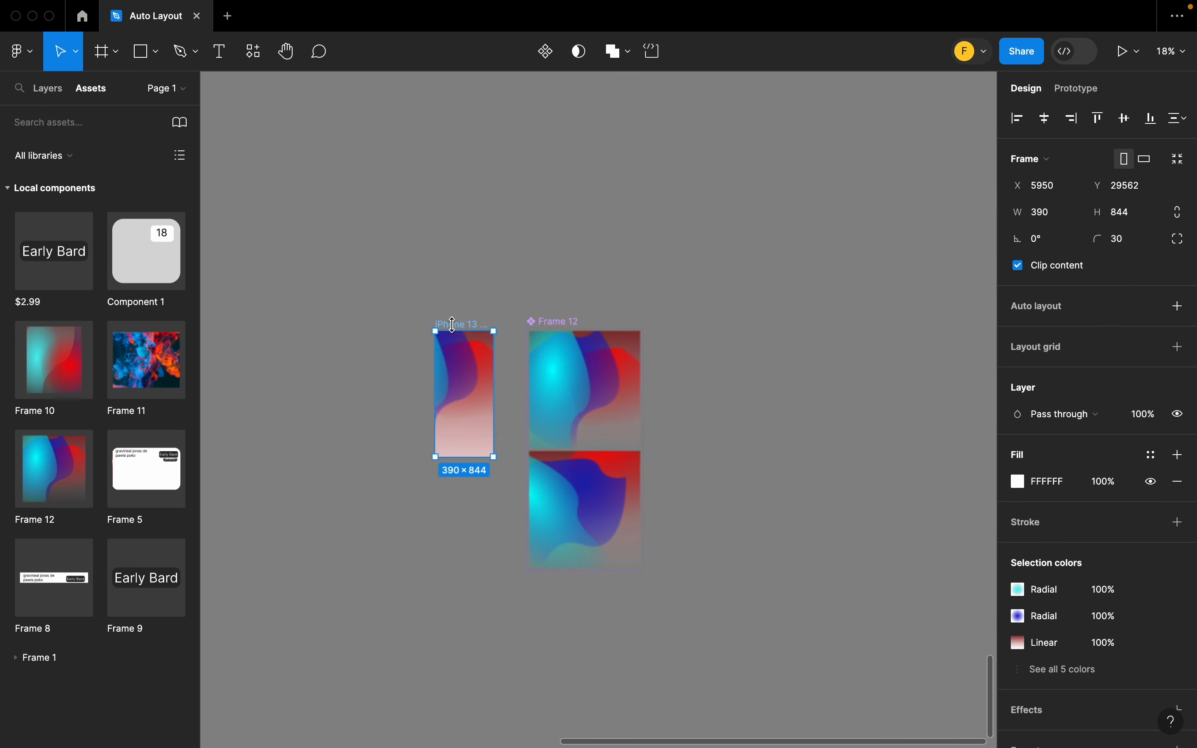
scroll(497, 297, up, 5)
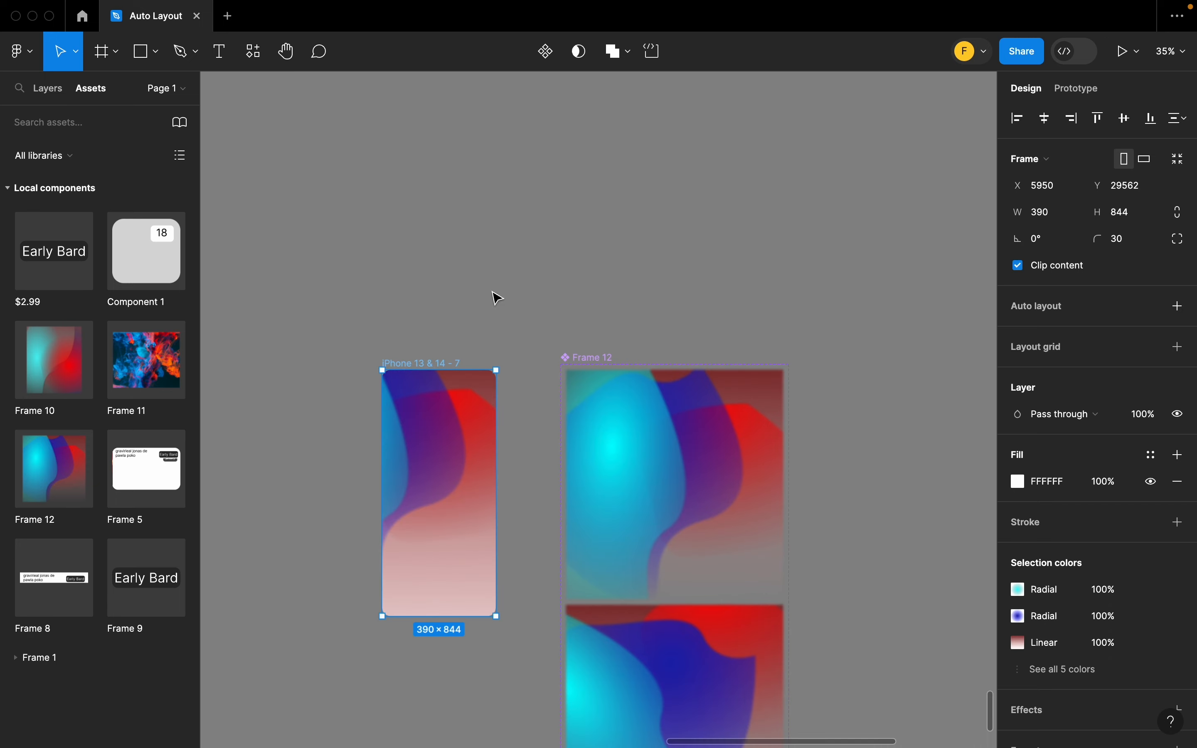
click(1124, 54)
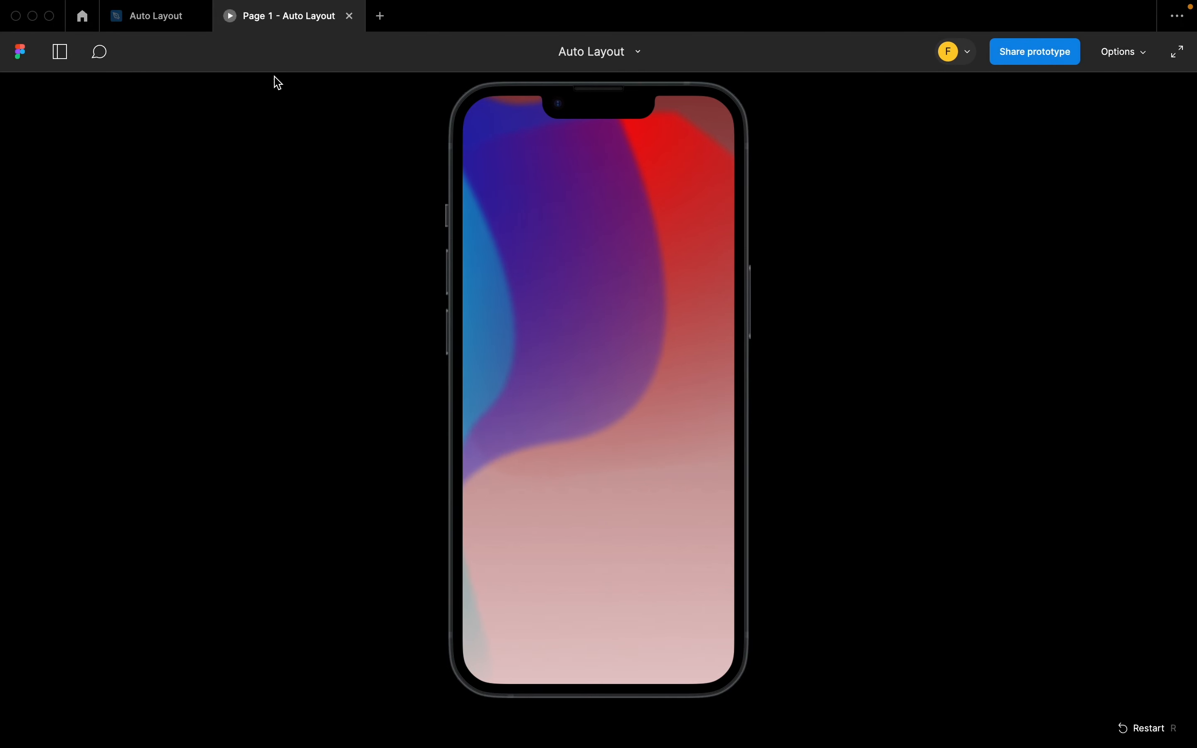
click(349, 16)
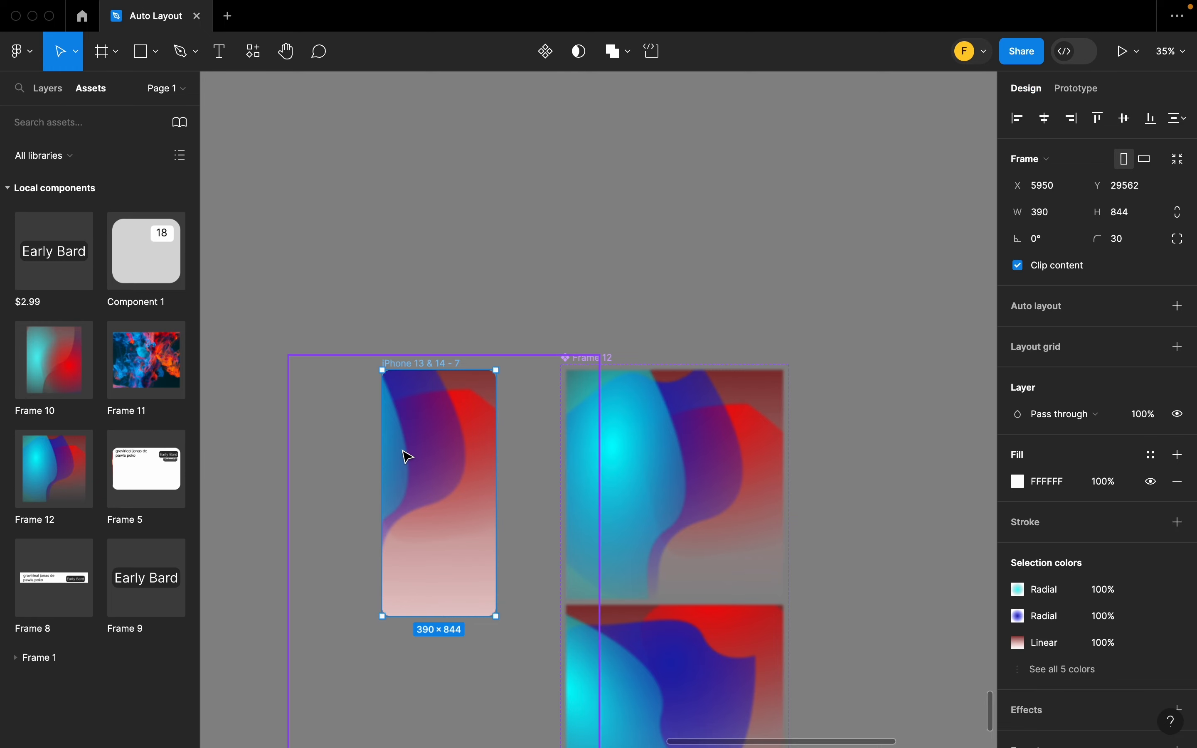
Step: Add a text box about 270 × 129 reading "Welcome" in the upper part of the iPhone 13 & 14 - 7 frame
scroll(408, 456, up, 5)
key(t)
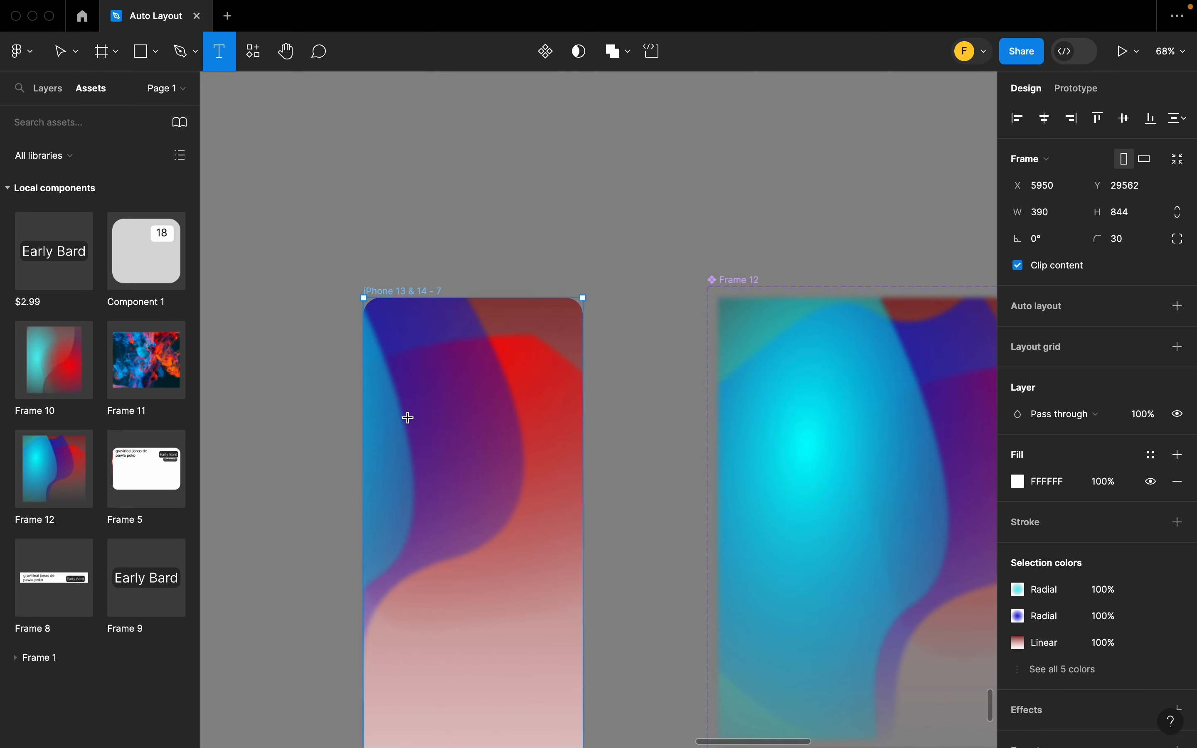
drag(401, 418, 554, 492)
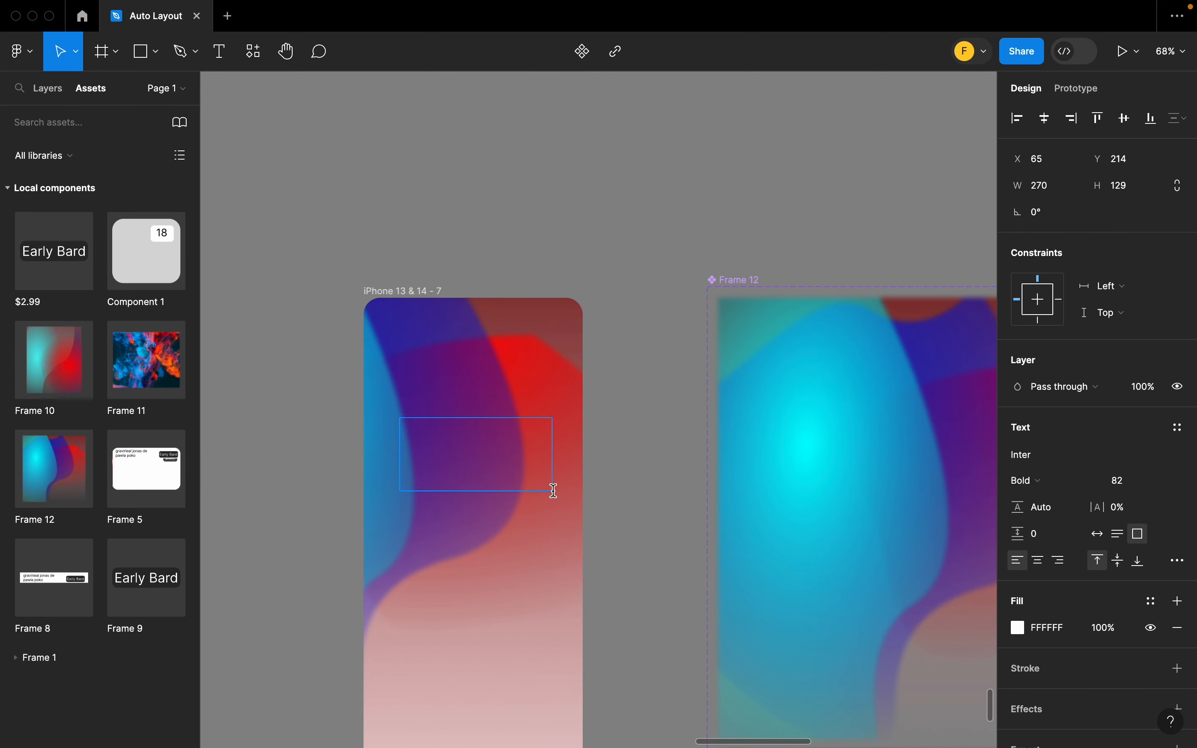
text(Welcome)
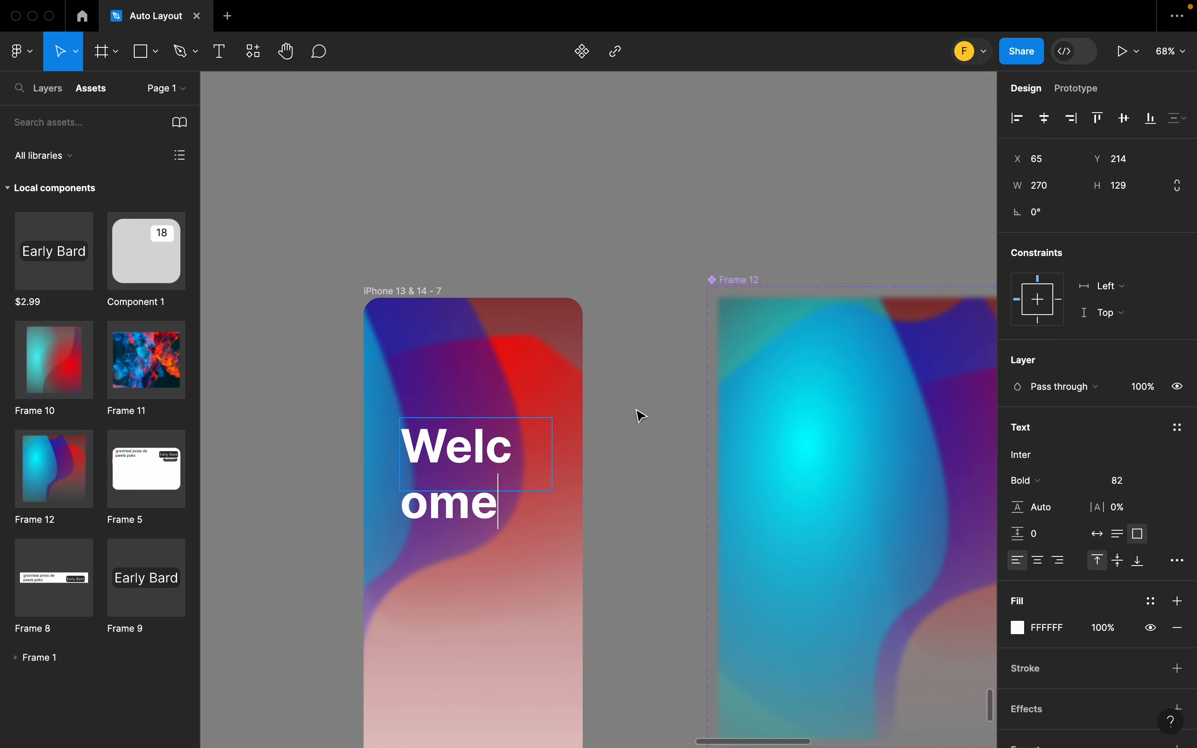
key(Escape)
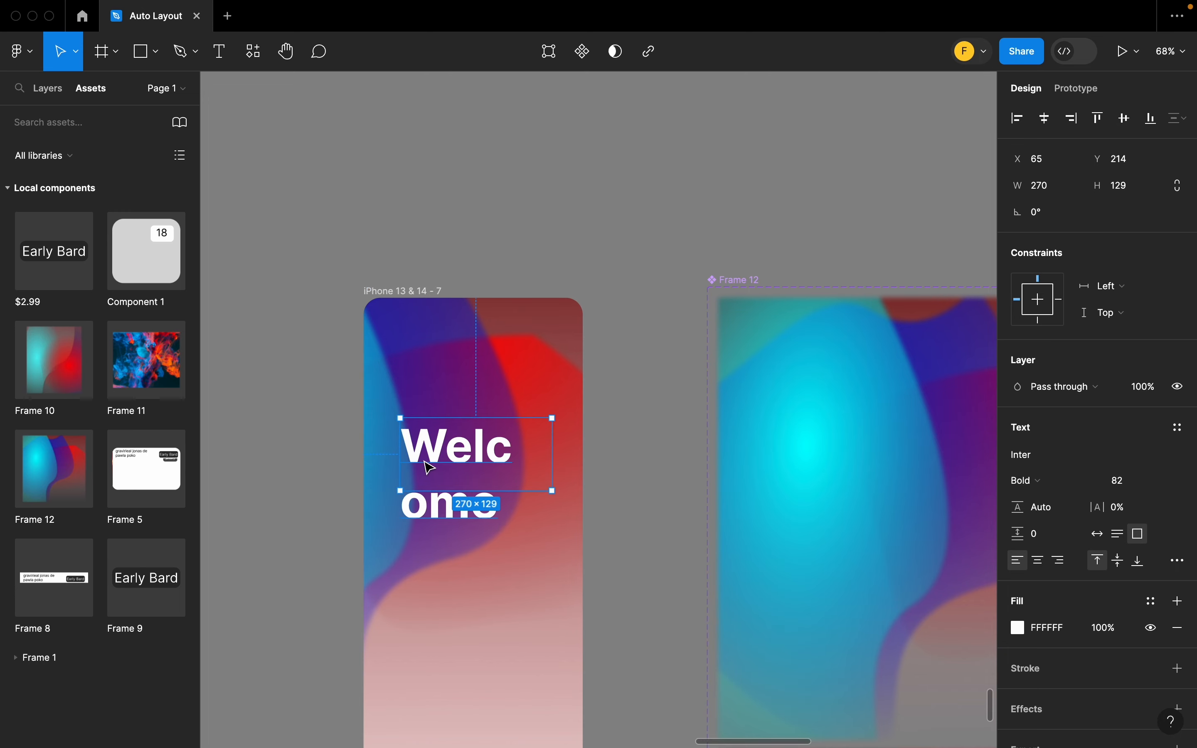
Step: Fit the Welcome text on one line with a box about 351 wide and font size 64, moved to about X 39
drag(401, 442, 380, 442)
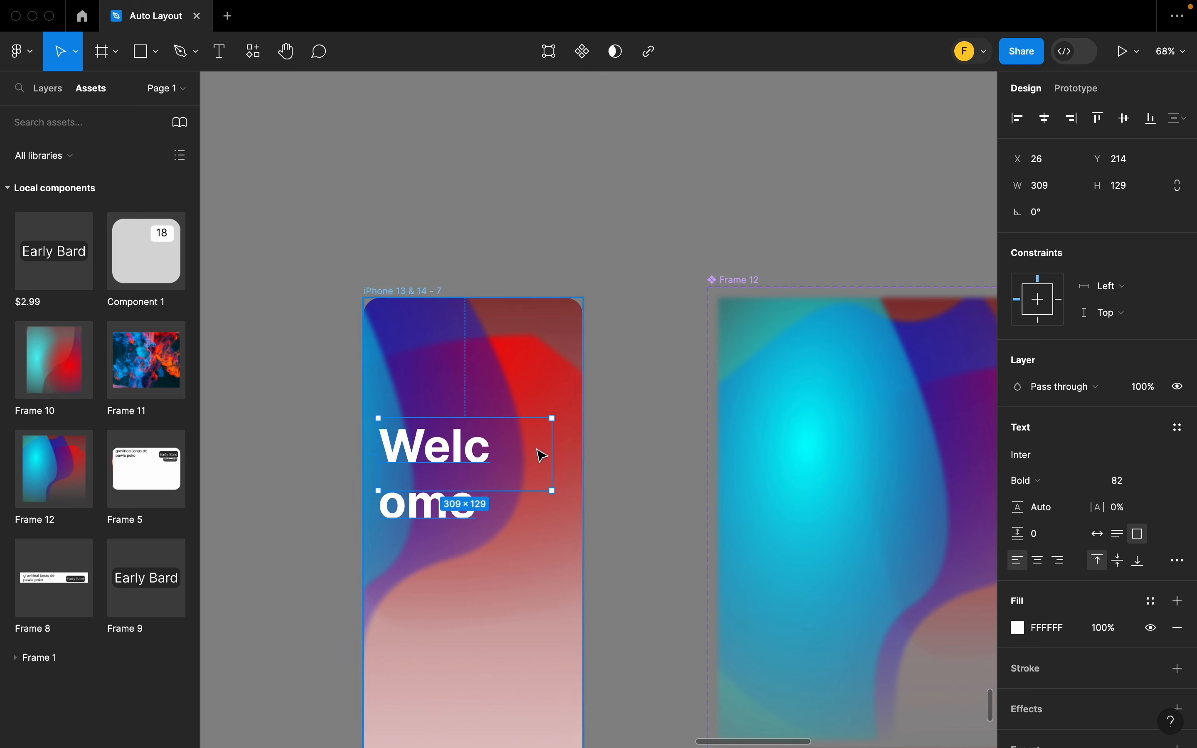
drag(555, 448, 576, 449)
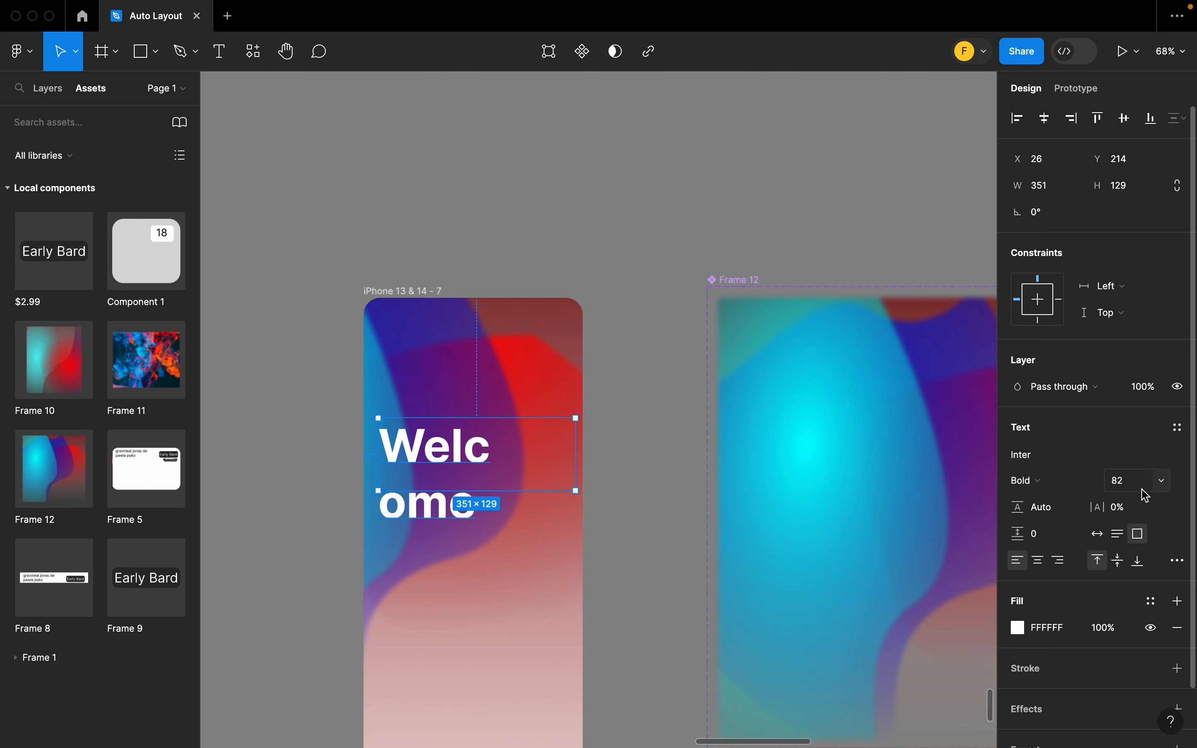
click(1166, 488)
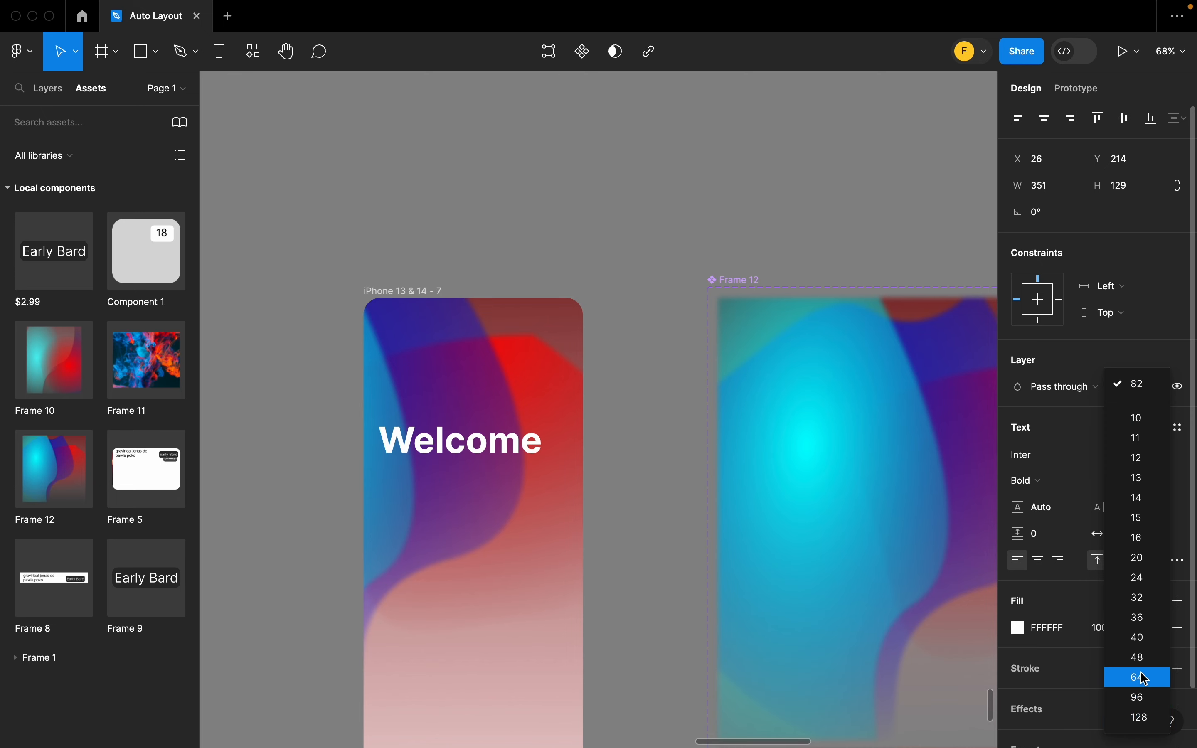
click(1147, 678)
drag(469, 436, 475, 444)
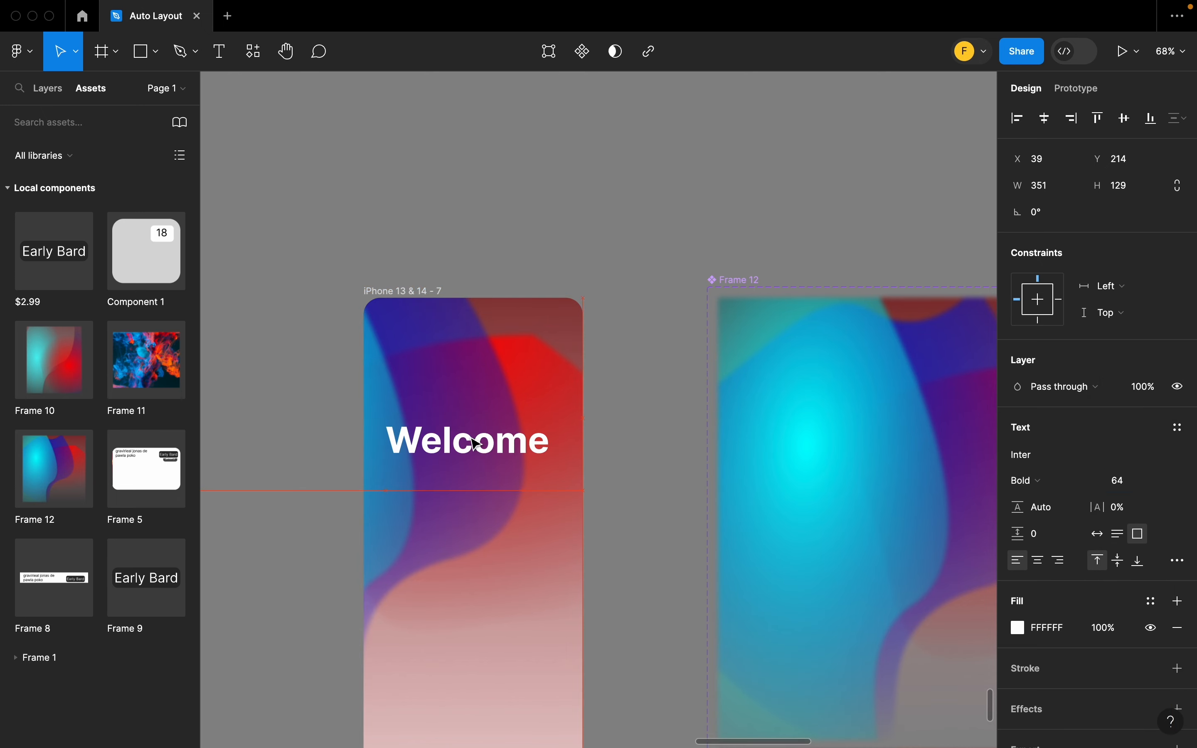
click(635, 353)
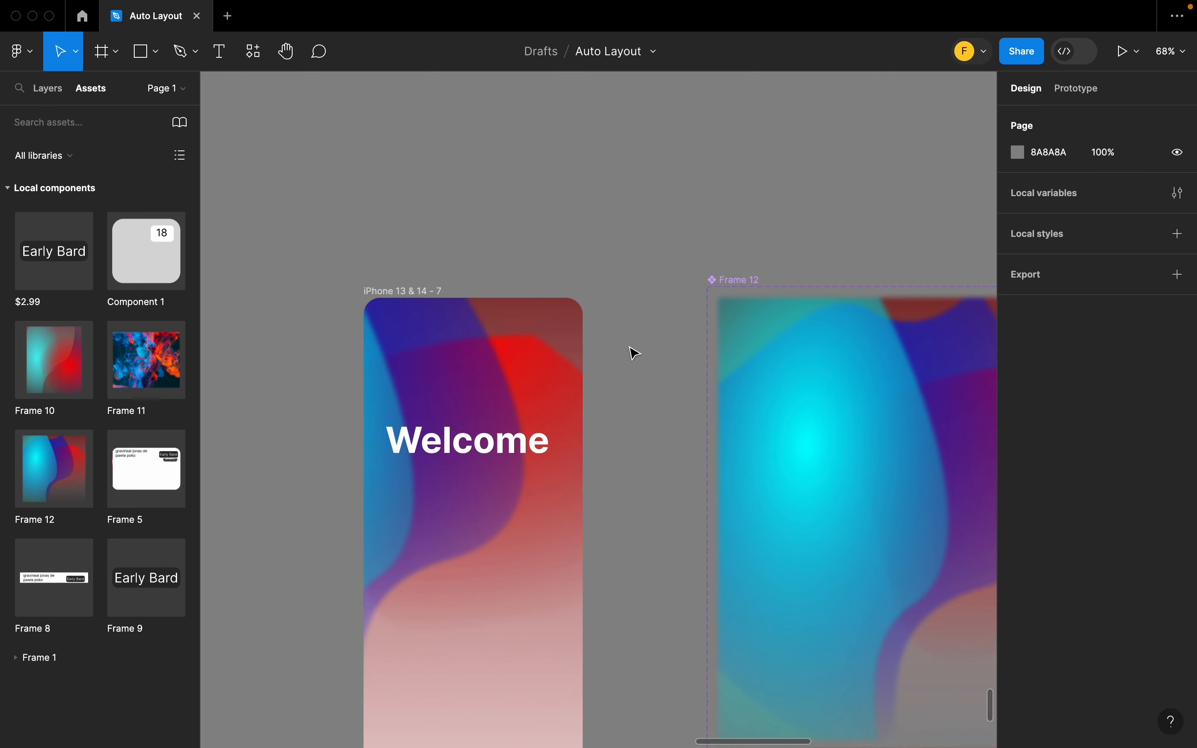
Step: Preview the phone frame's prototype with the Welcome text over the animated gradient
click(376, 292)
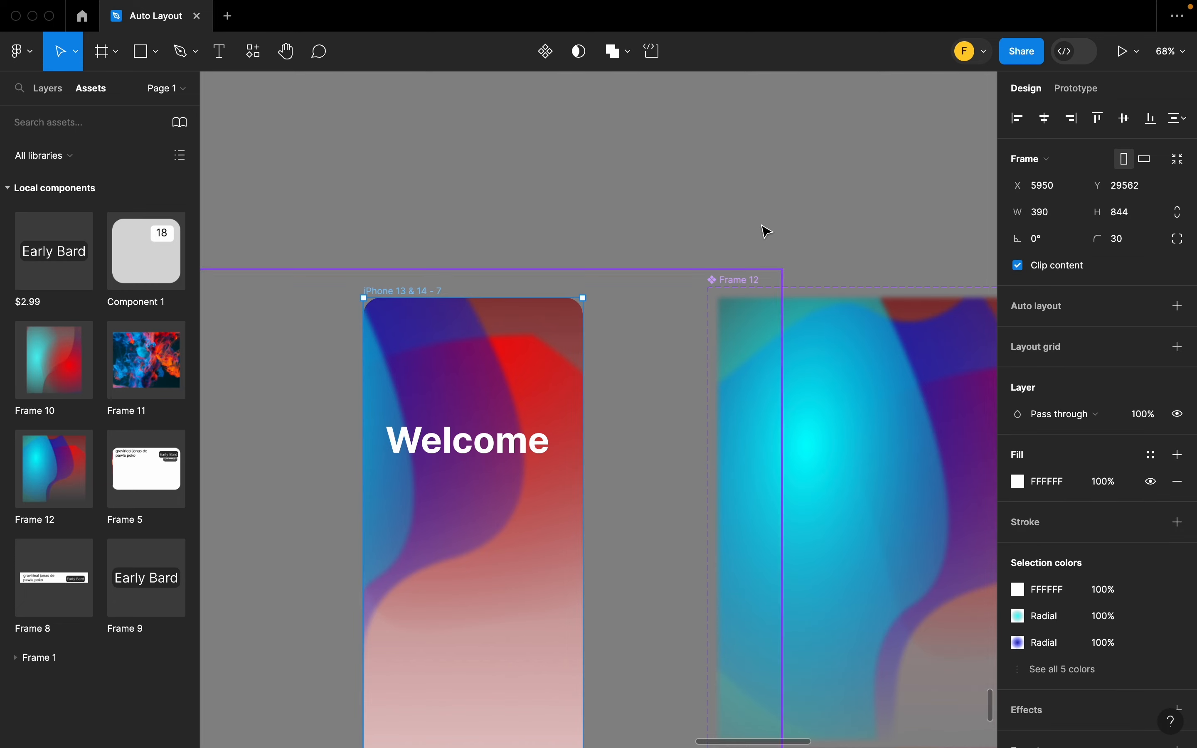
click(1123, 54)
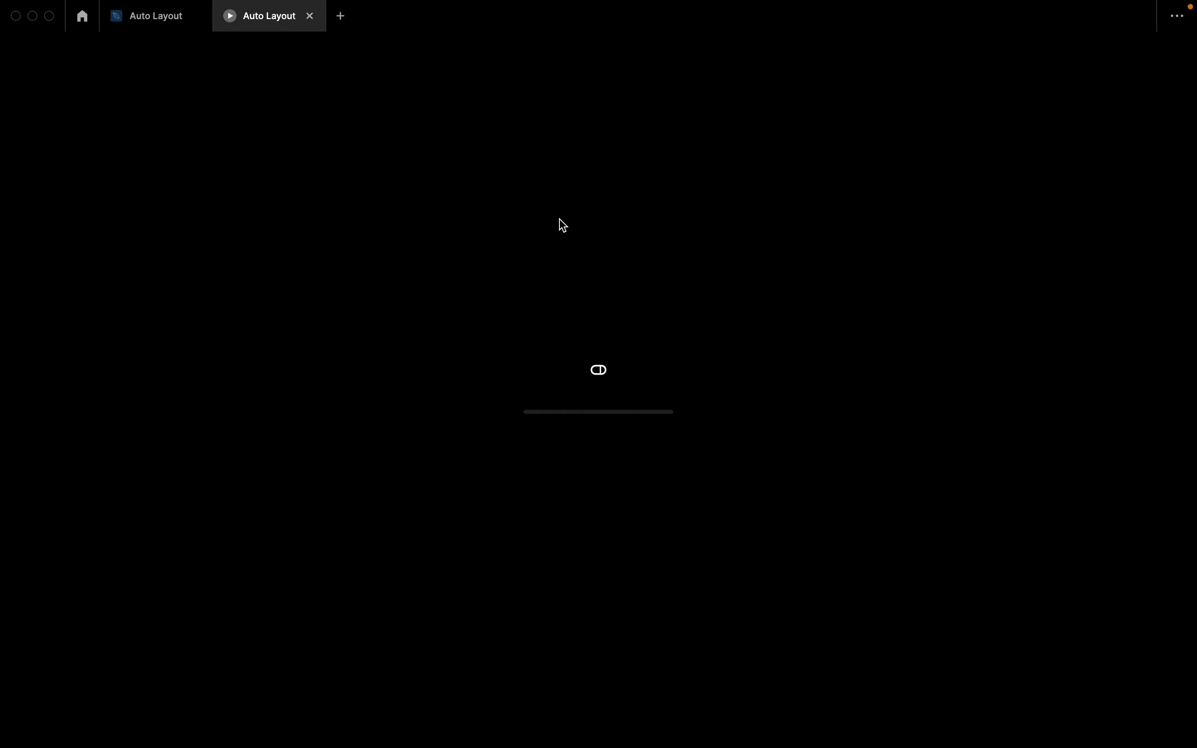